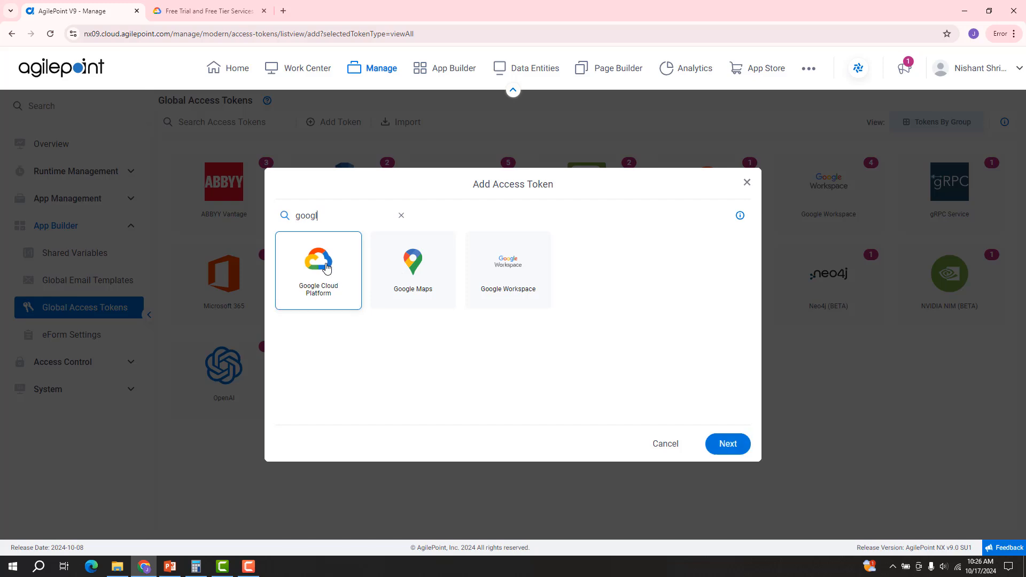
Step: Choose Google Cloud Platform and enter 'GCSToken' as the access token name
{"action": "left_click", "coordinate": [737, 452]}
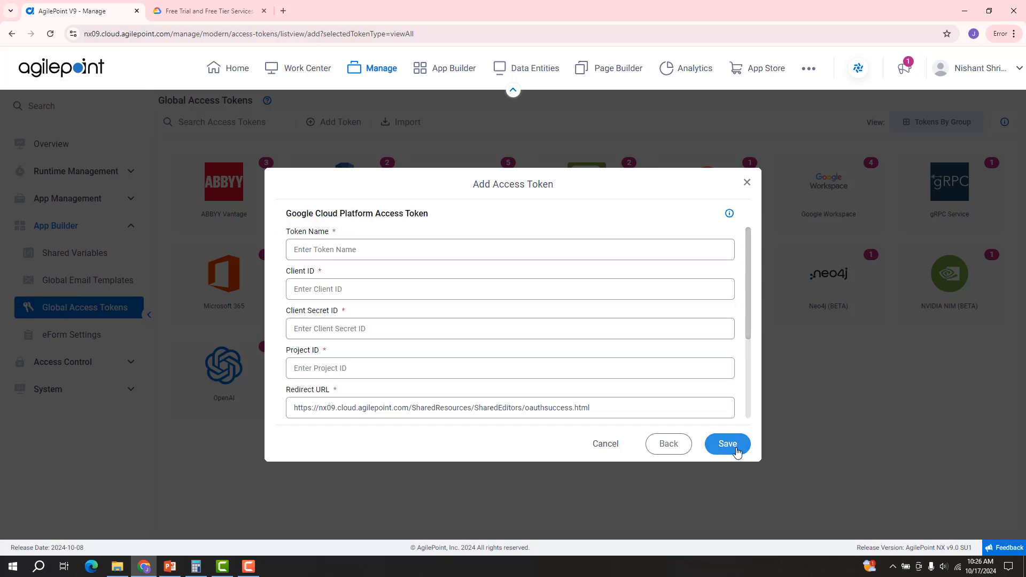
{"action": "left_click", "coordinate": [442, 258]}
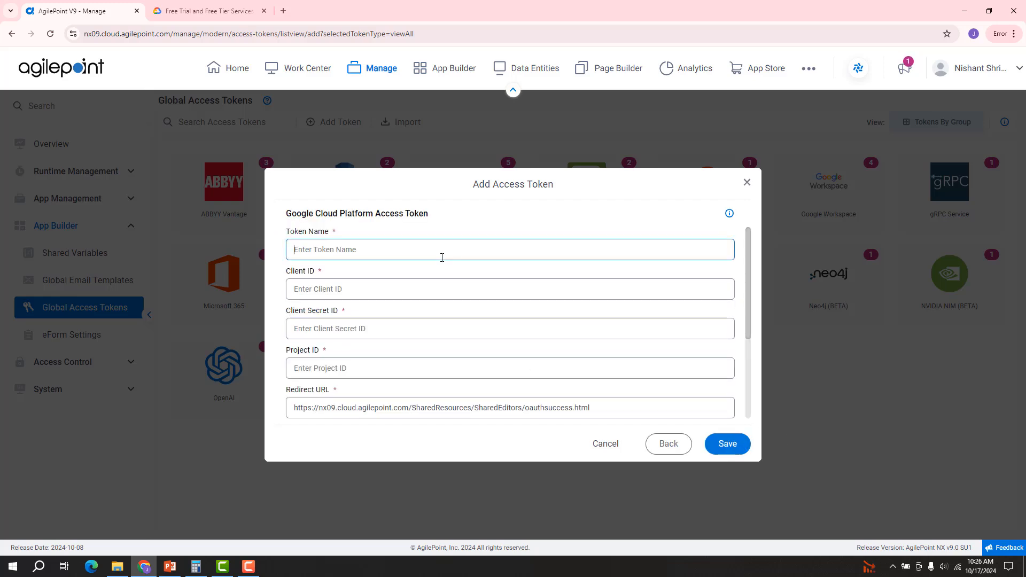
{"action": "type", "text": "GCSToken"}
Step: Go from the free-tier page to the Google Cloud Console APIs & Services Credentials page
{"action": "left_click", "coordinate": [235, 17]}
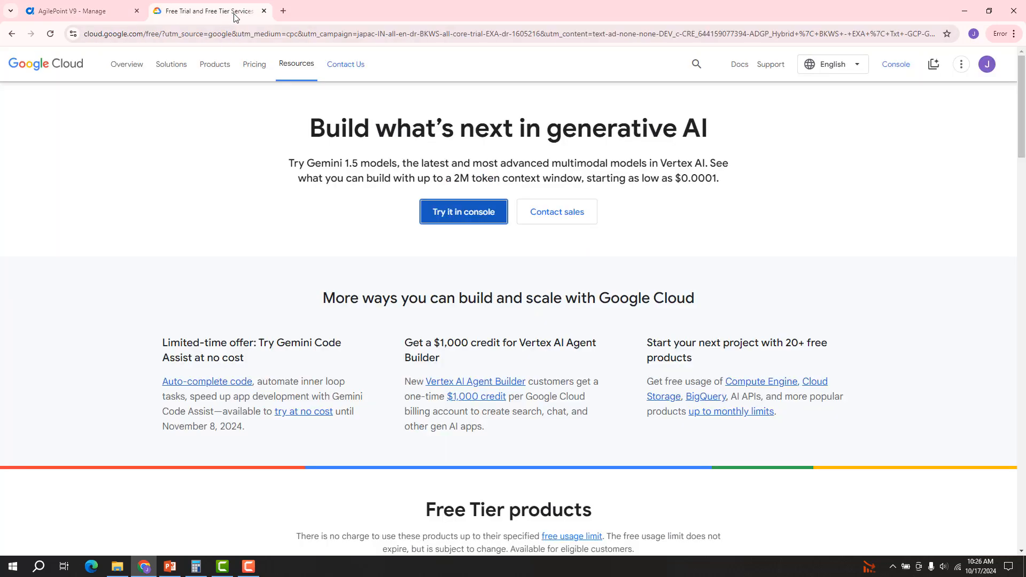
{"action": "left_click", "coordinate": [436, 216]}
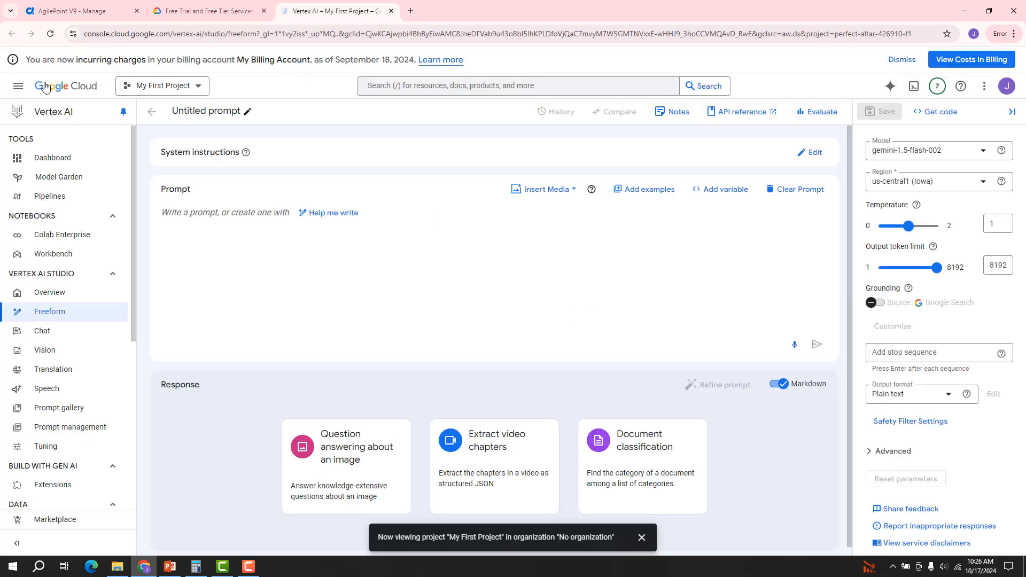
{"action": "left_click", "coordinate": [21, 90]}
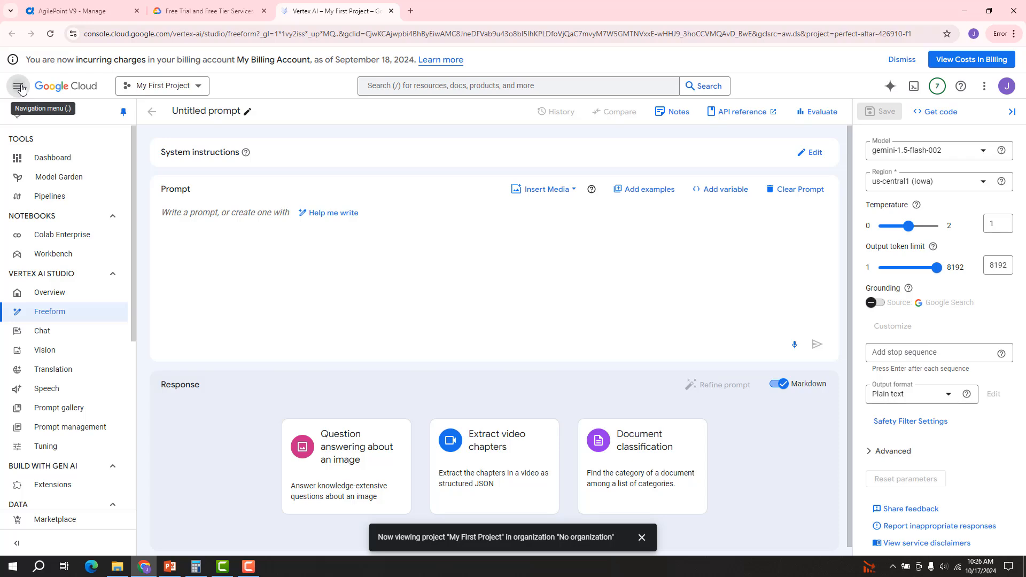
{"action": "mouse_move", "coordinate": [62, 197]}
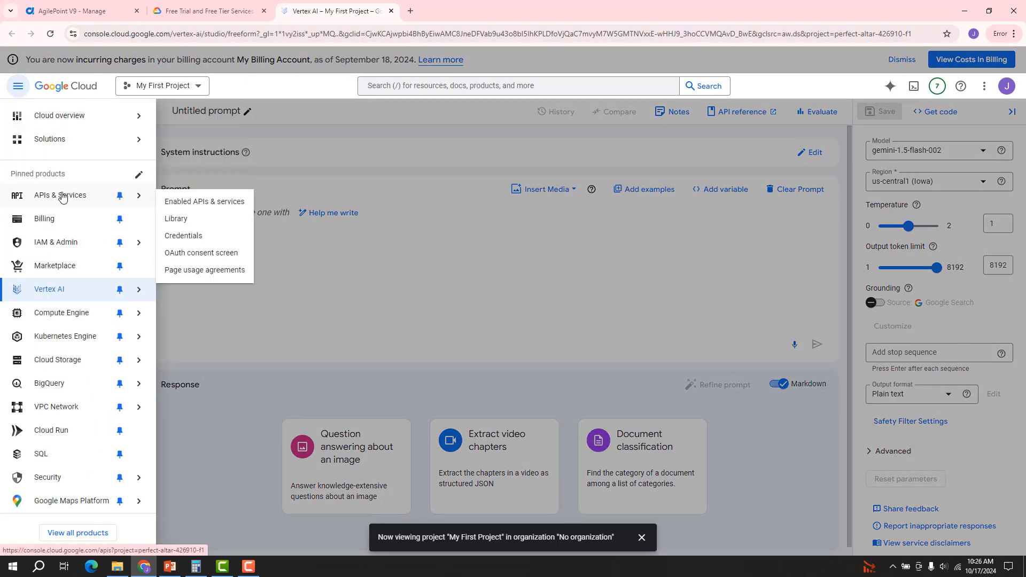
{"action": "left_click", "coordinate": [182, 239]}
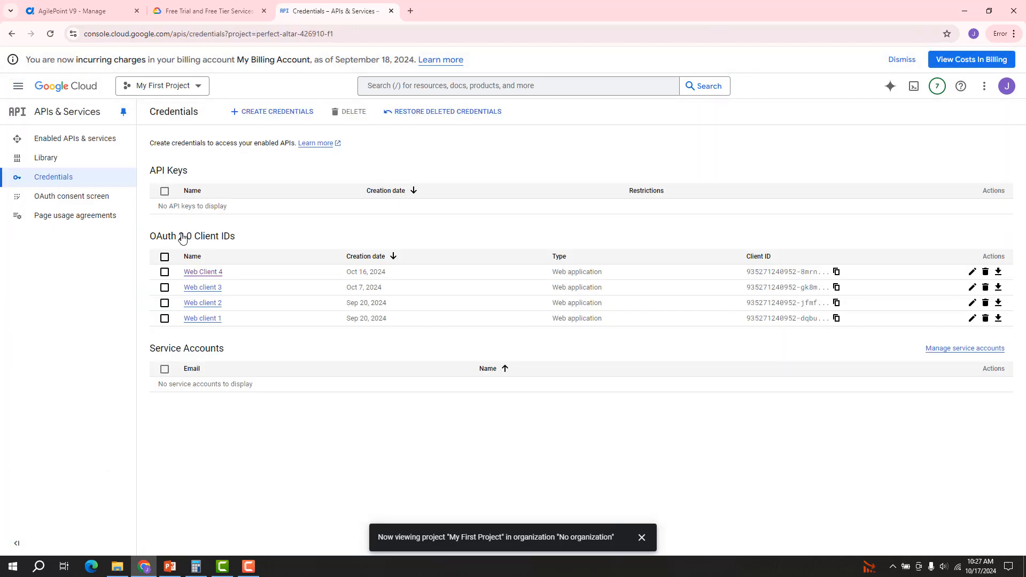
Step: Start a Web application OAuth client ID named 'GCS DEMO' and add an empty redirect URI
{"action": "left_click", "coordinate": [266, 119]}
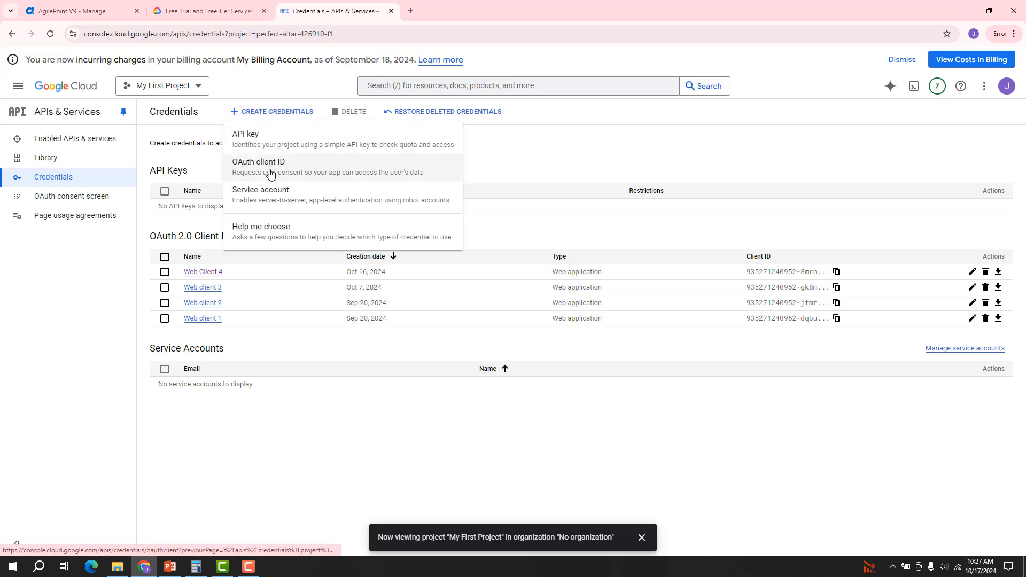
{"action": "left_click", "coordinate": [270, 174]}
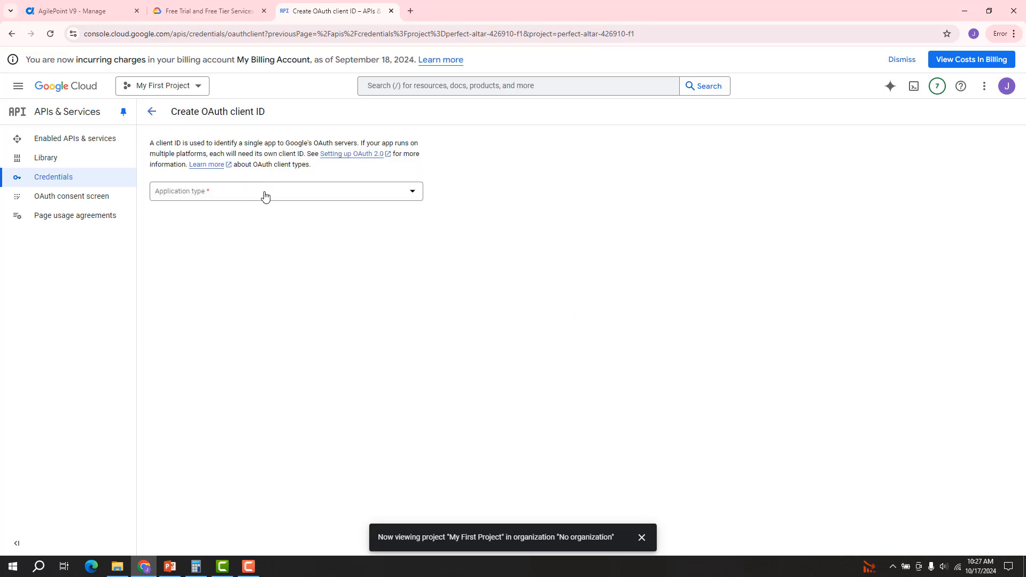
{"action": "left_click", "coordinate": [264, 195]}
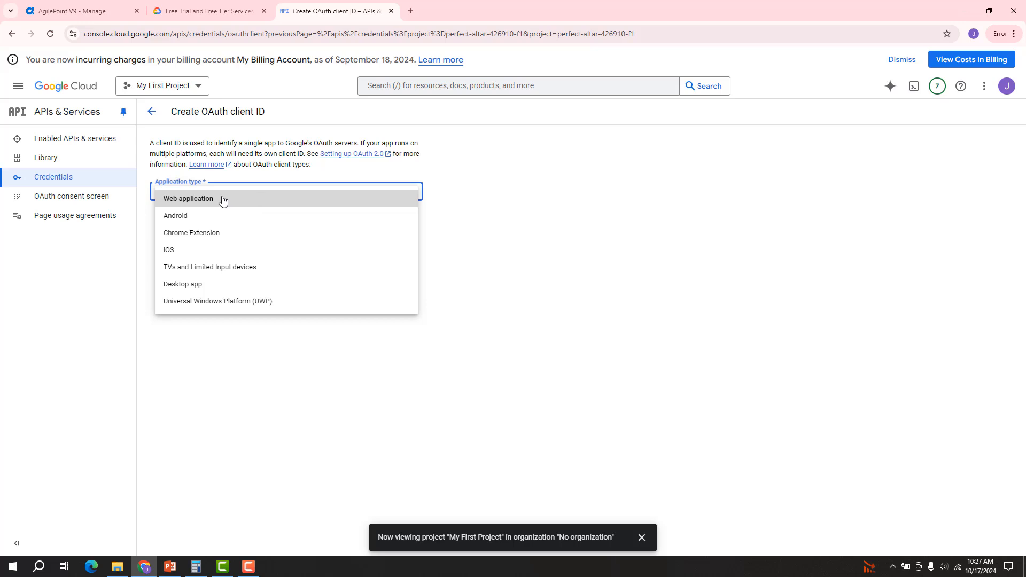
{"action": "left_click", "coordinate": [206, 201]}
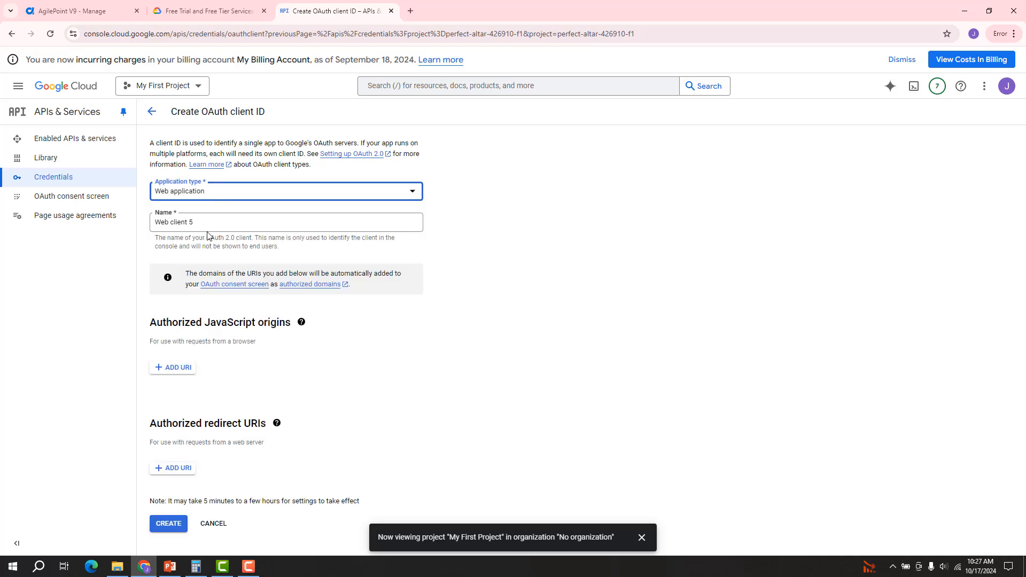
{"action": "triple_click", "coordinate": [213, 226]}
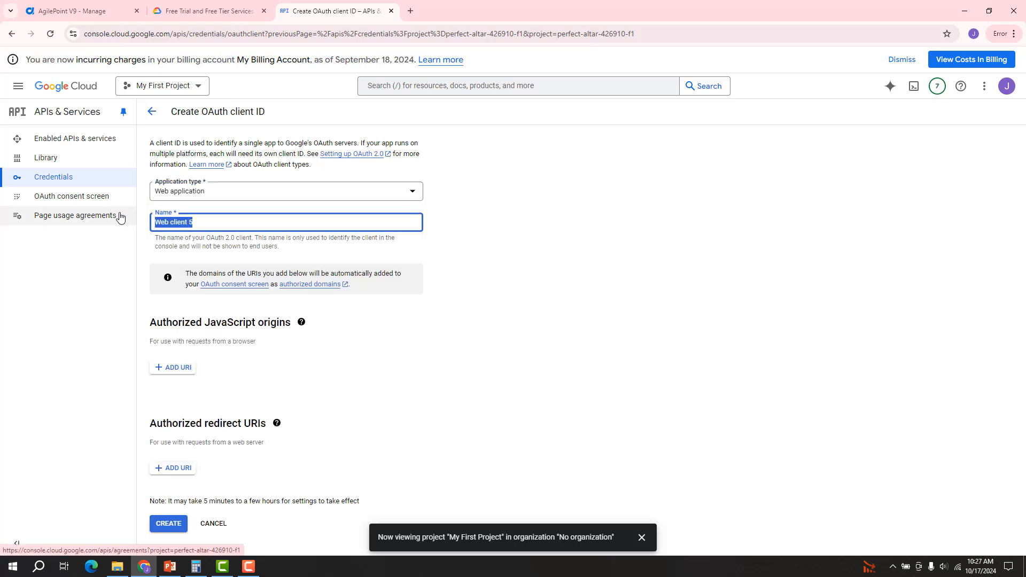
{"action": "type", "text": "GCS DEMO"}
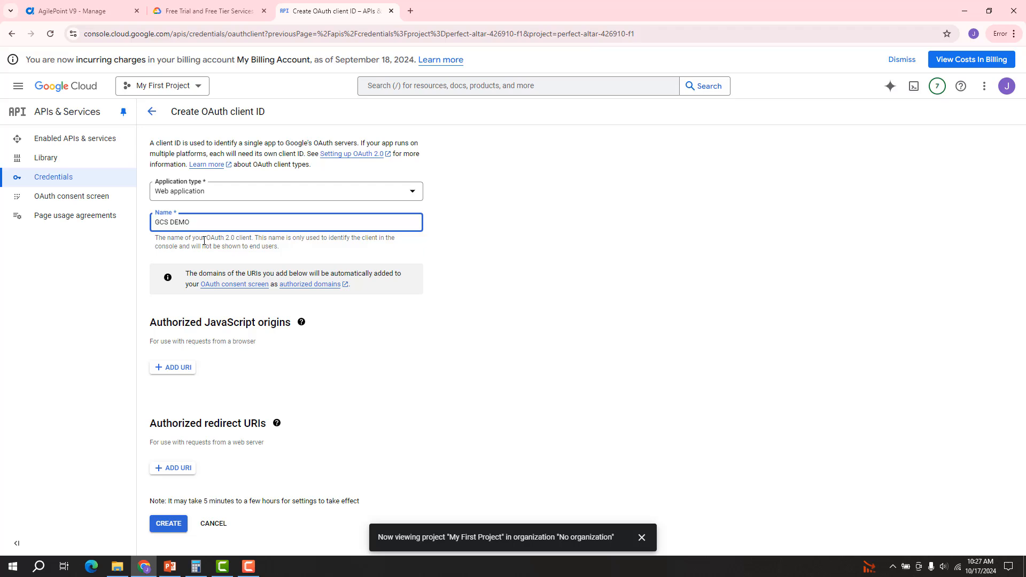
{"action": "left_click", "coordinate": [178, 472]}
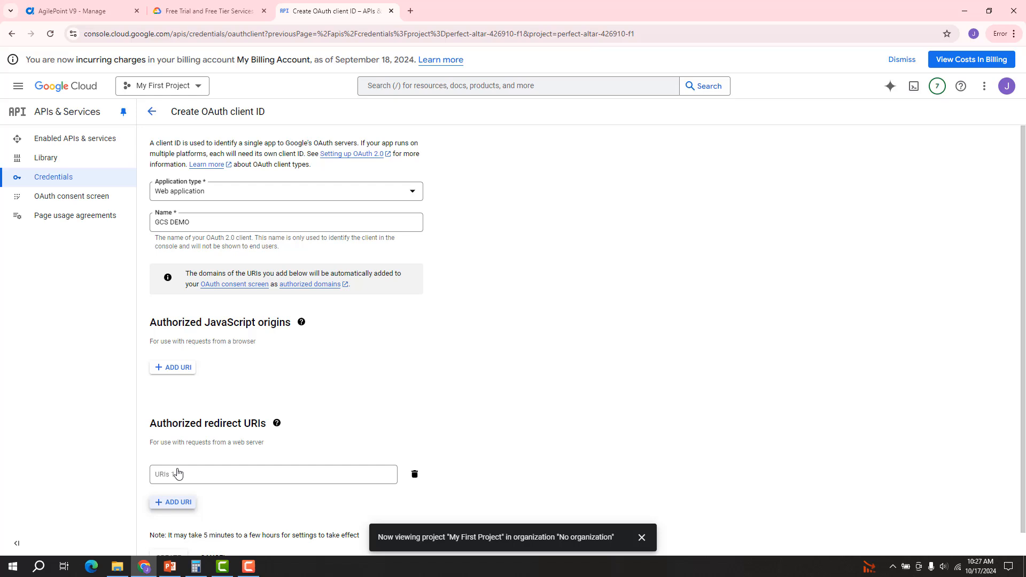
Step: Use AgilePoint's redirect URL as the authorized redirect URI and create the GCS DEMO client
{"action": "left_click", "coordinate": [91, 15]}
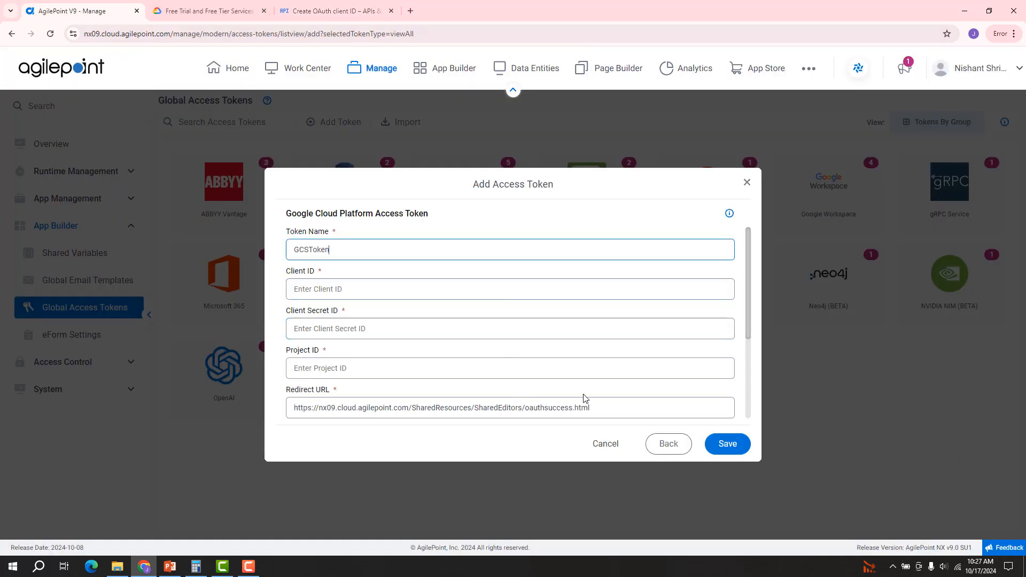
{"action": "left_click_drag", "start_coordinate": [599, 406], "coordinate": [288, 394]}
{"action": "key", "text": "ctrl+c"}
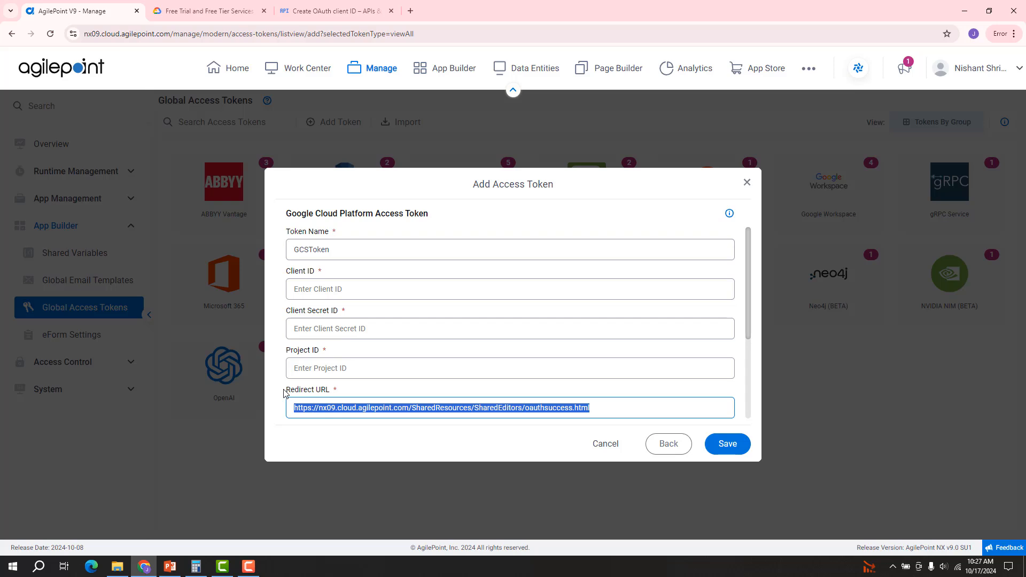
{"action": "left_click", "coordinate": [331, 11]}
{"action": "key", "text": "ctrl+v"}
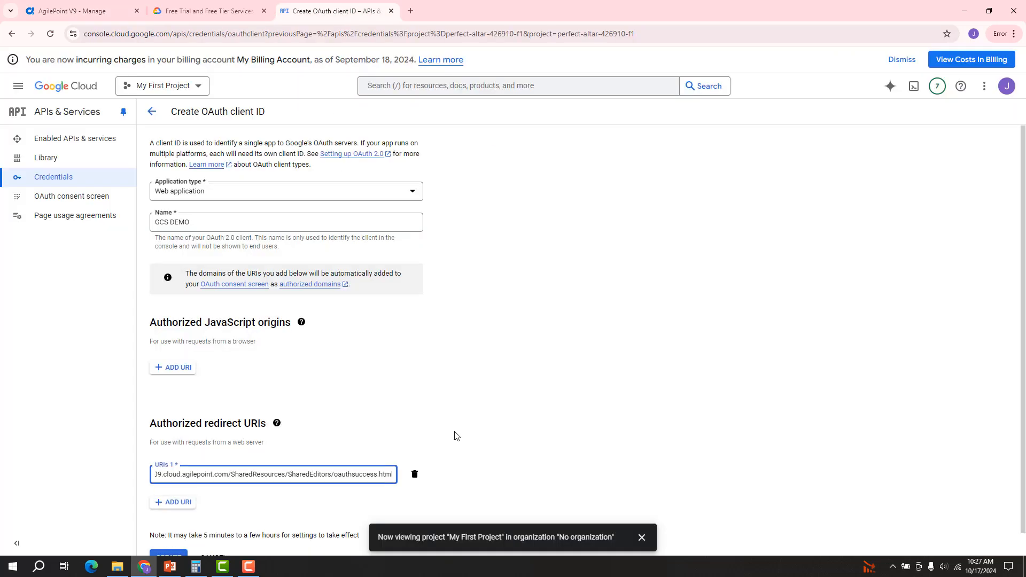
{"action": "scroll", "coordinate": [455, 430], "scroll_direction": "down", "scroll_amount": 1}
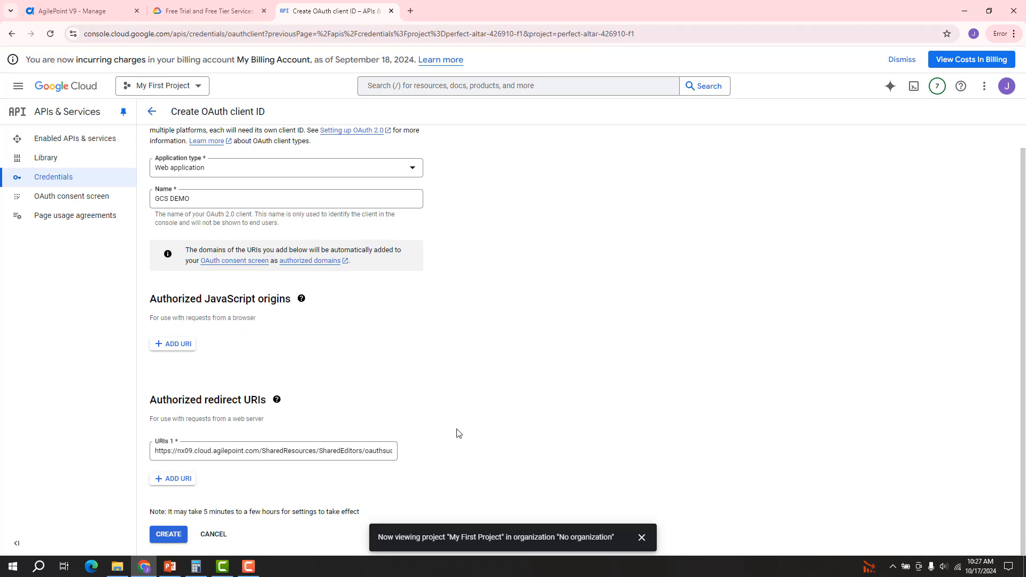
{"action": "left_click", "coordinate": [178, 536]}
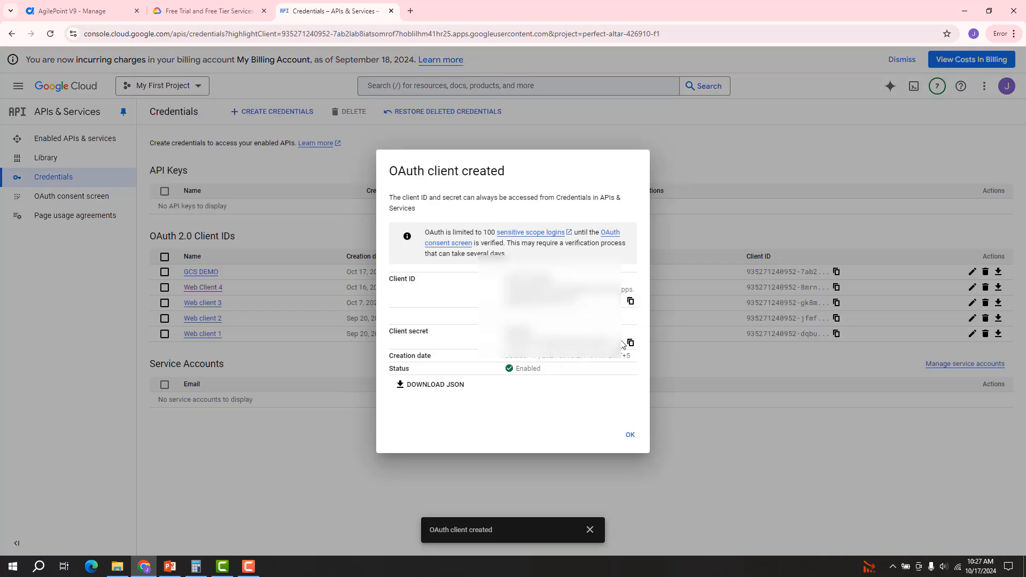
Step: Copy the new OAuth client ID into AgilePoint's Client ID field
{"action": "left_click", "coordinate": [631, 302]}
{"action": "left_click", "coordinate": [80, 11]}
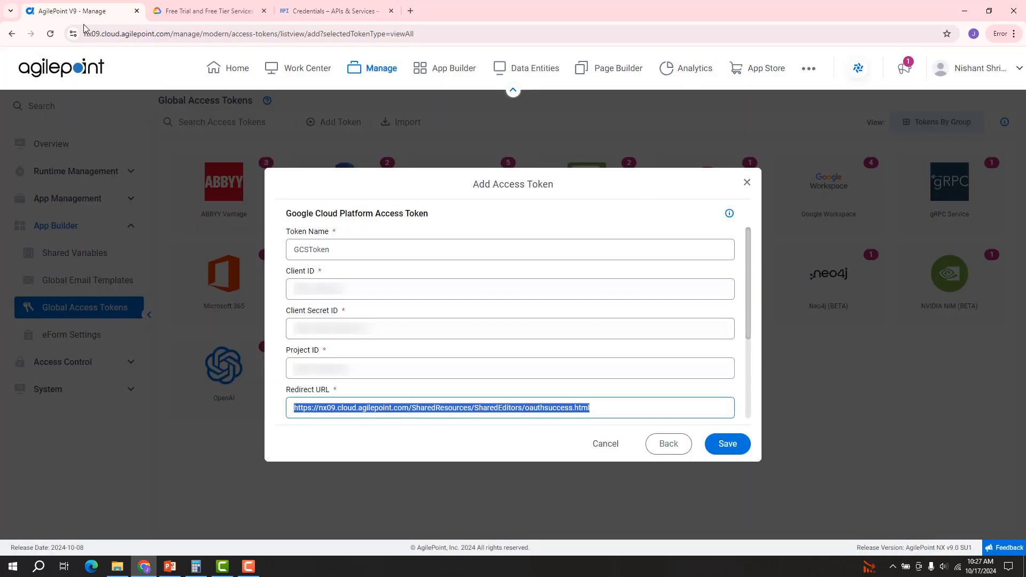
{"action": "left_click", "coordinate": [308, 295]}
{"action": "key", "text": "ctrl+v"}
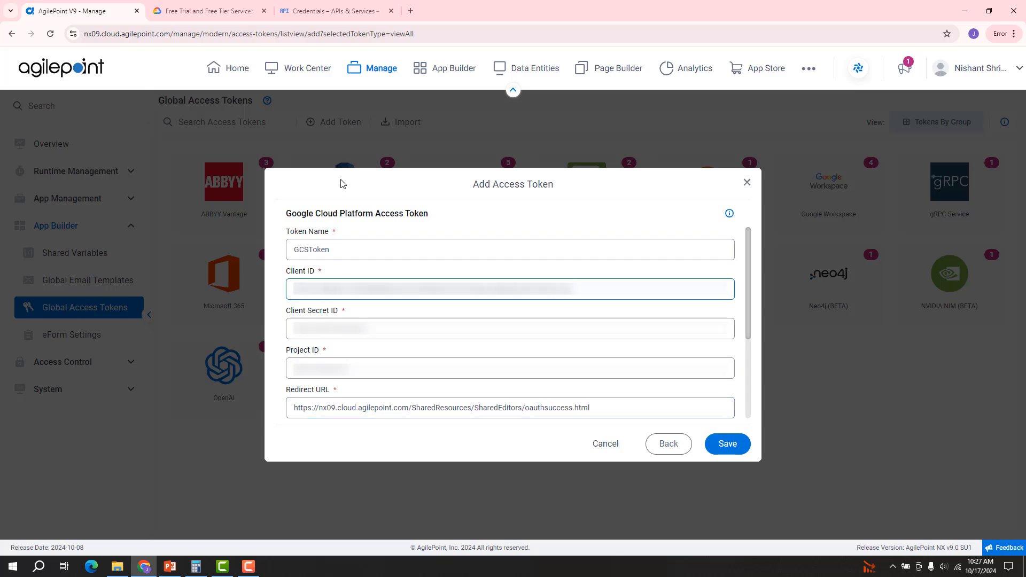
Step: Copy the client secret into AgilePoint's Client Secret field, then close the creation confirmation
{"action": "left_click", "coordinate": [330, 10]}
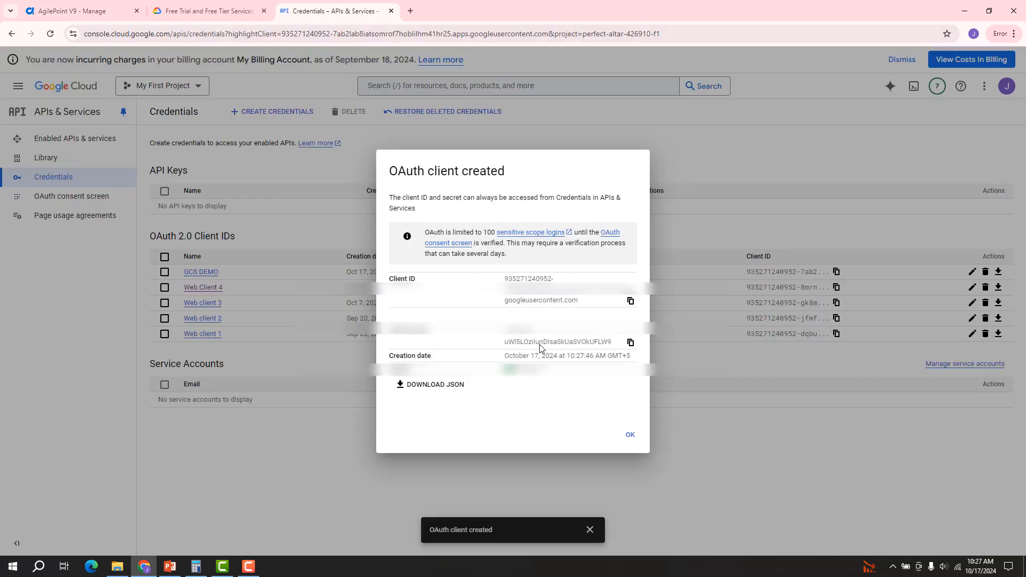
{"action": "left_click", "coordinate": [631, 344]}
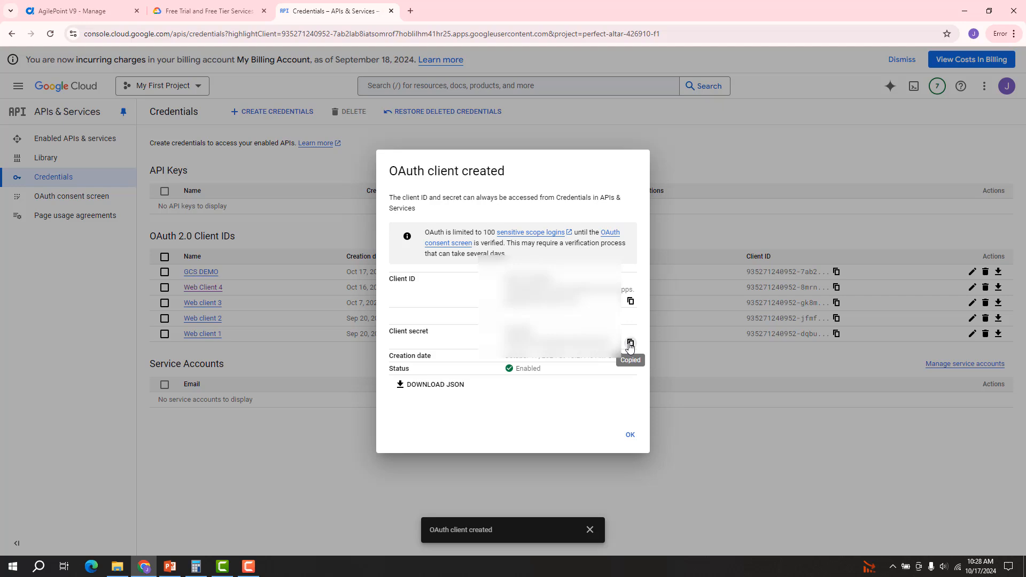
{"action": "left_click", "coordinate": [80, 10]}
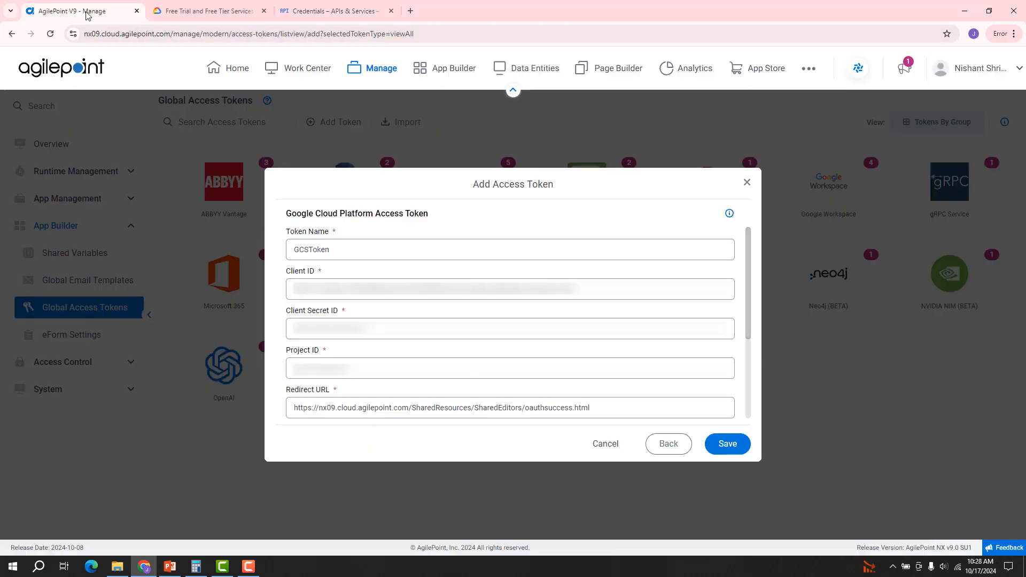
{"action": "left_click", "coordinate": [331, 329]}
{"action": "key", "text": "ctrl+v"}
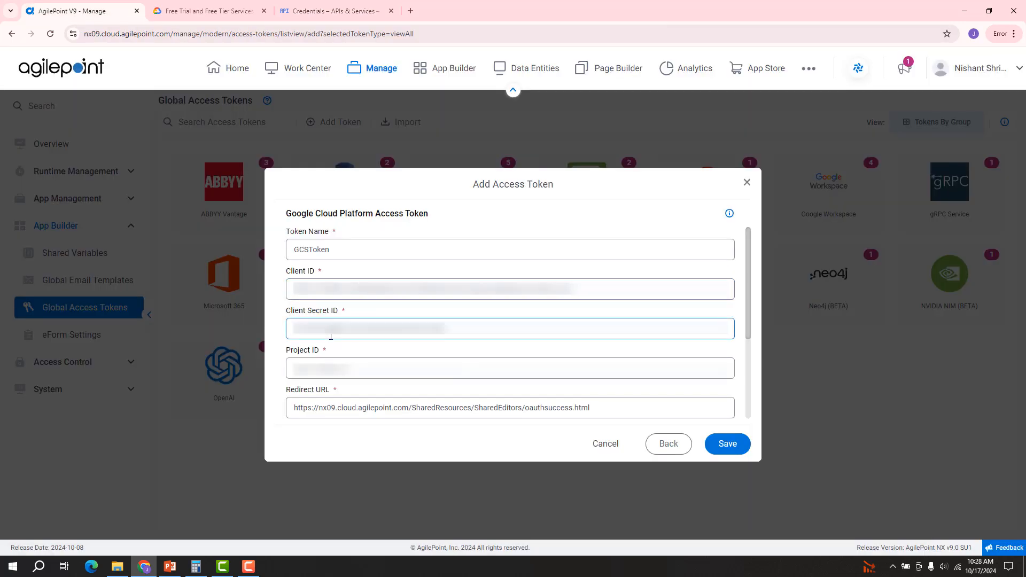
{"action": "left_click", "coordinate": [314, 10]}
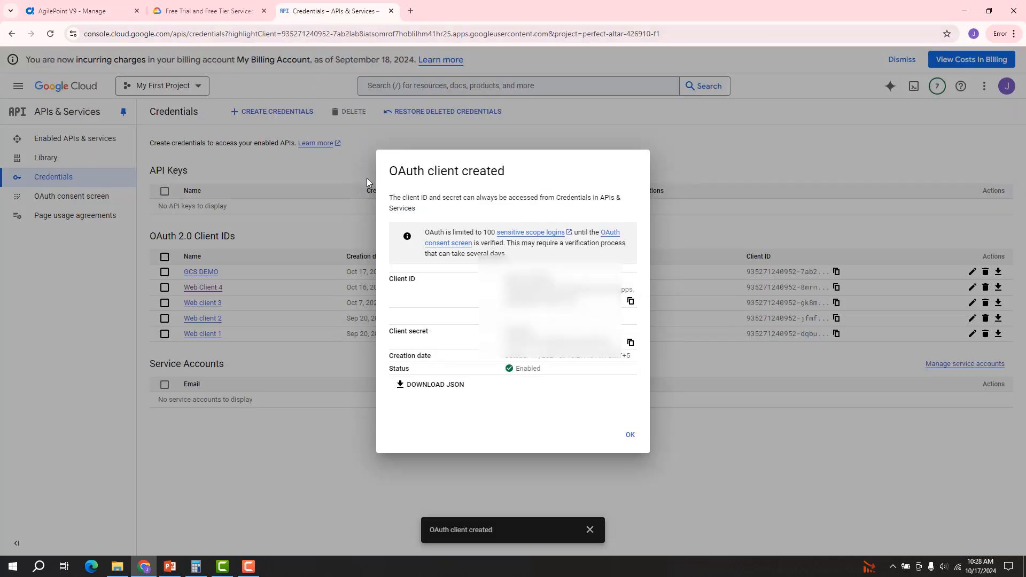
{"action": "left_click", "coordinate": [630, 434]}
Step: Fill the token's Project ID with My First Project's ID and request an OAuth 2.0 access token
{"action": "left_click", "coordinate": [195, 87]}
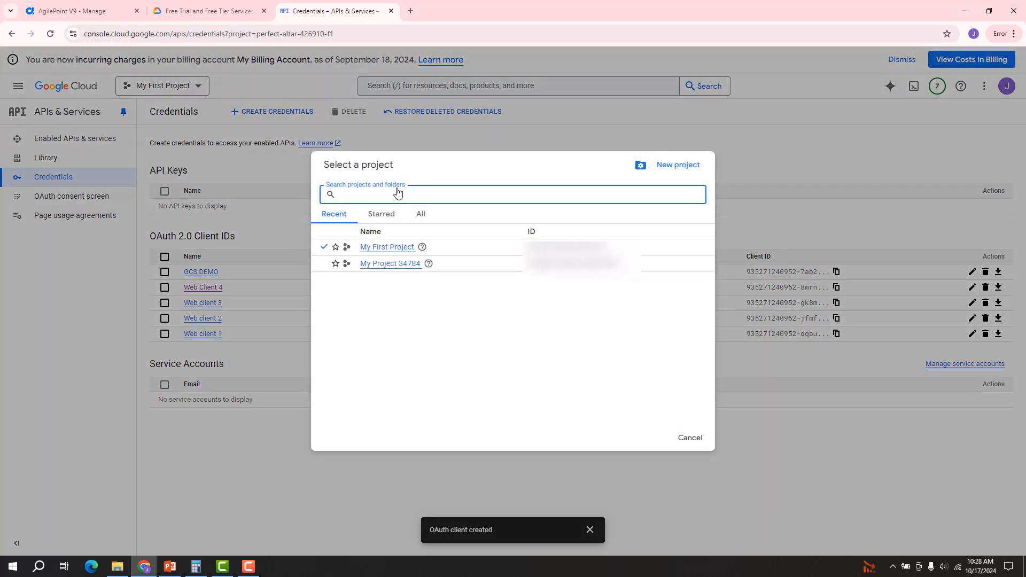
{"action": "left_click_drag", "start_coordinate": [526, 249], "coordinate": [612, 250]}
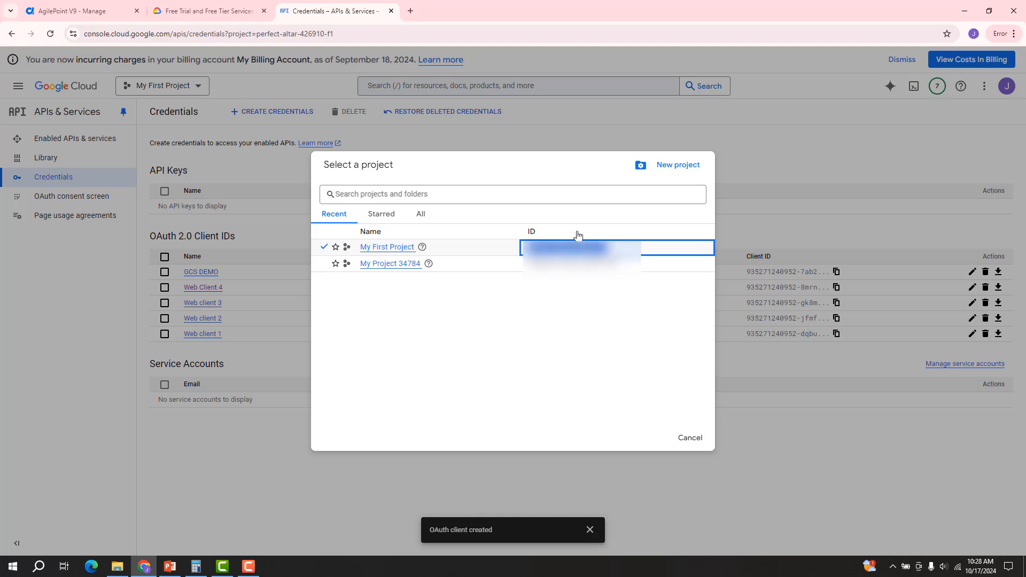
{"action": "left_click", "coordinate": [113, 14]}
{"action": "left_click", "coordinate": [395, 372]}
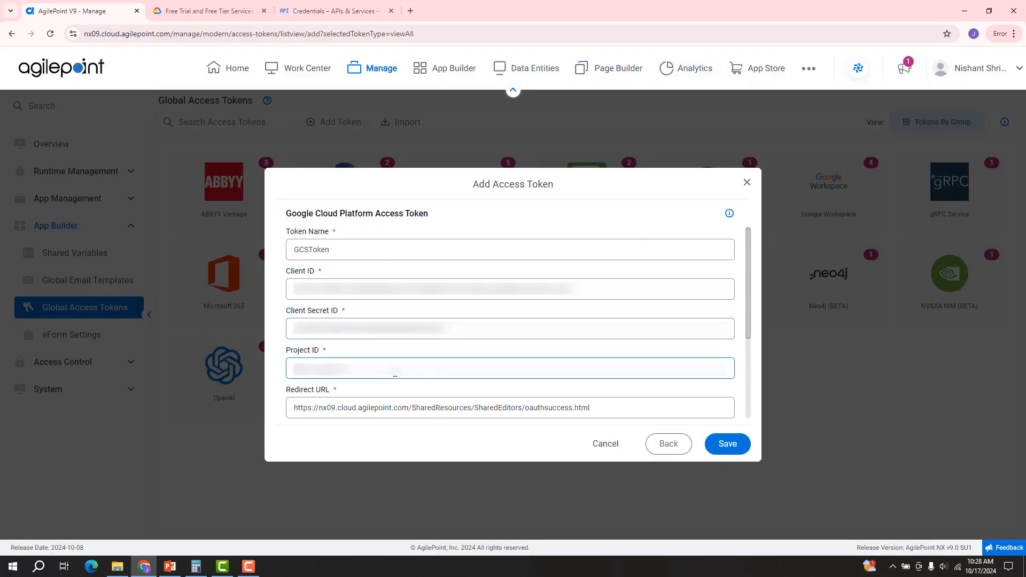
{"action": "key", "text": "ctrl+v"}
{"action": "scroll", "coordinate": [607, 359], "scroll_direction": "down", "scroll_amount": 3}
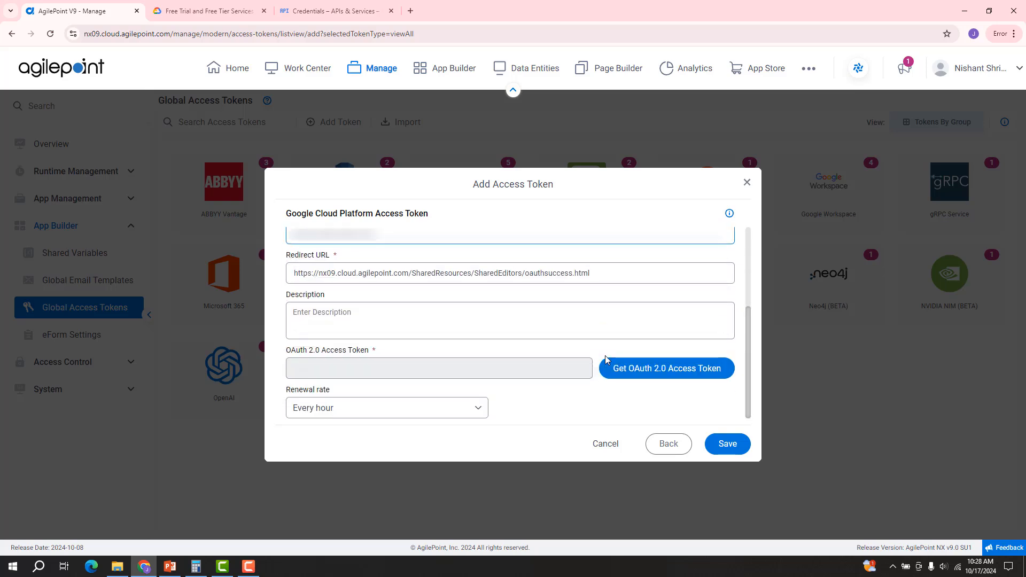
{"action": "left_click", "coordinate": [644, 375]}
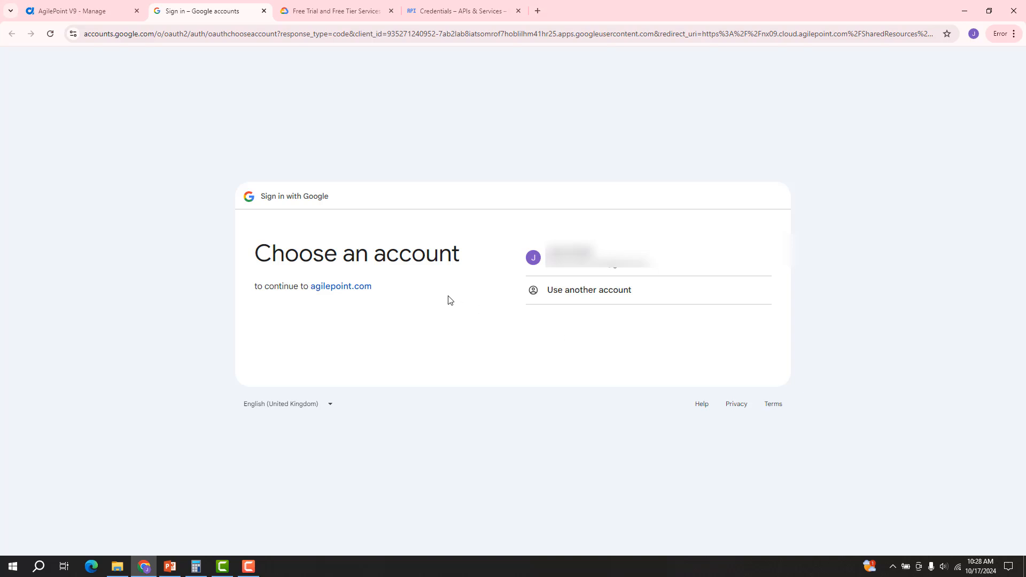
Step: Sign in with the Google account and allow agilepoint.com access
{"action": "left_click", "coordinate": [593, 265]}
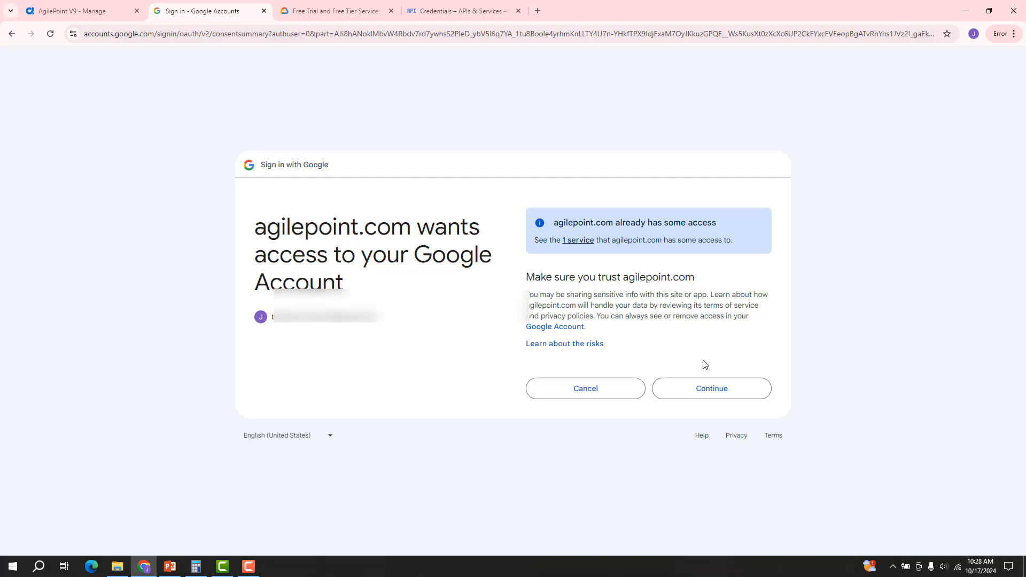
{"action": "left_click", "coordinate": [712, 395]}
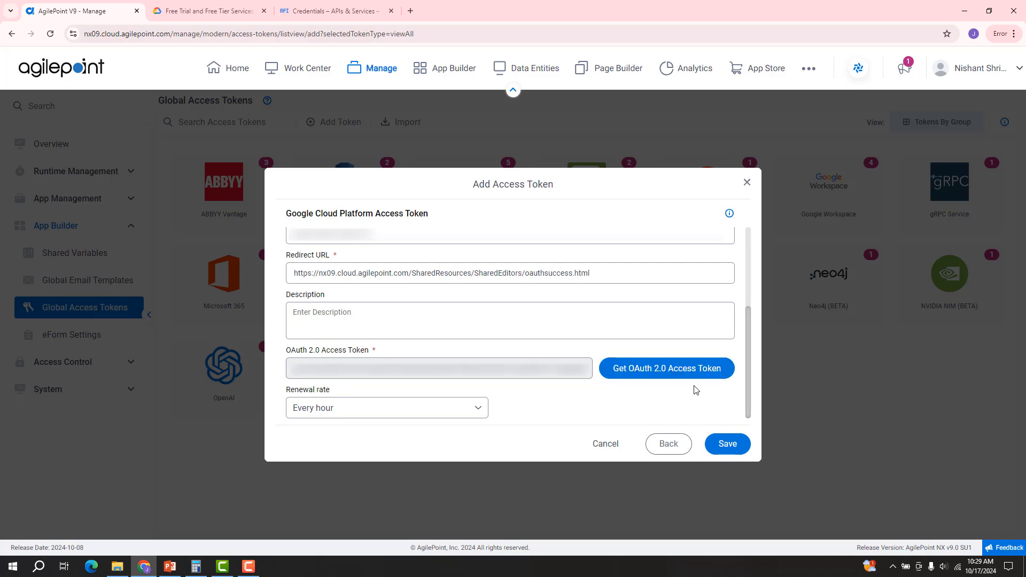
Step: Set GCSToken's renewal rate to every 15 minutes and save the token
{"action": "left_click", "coordinate": [471, 410]}
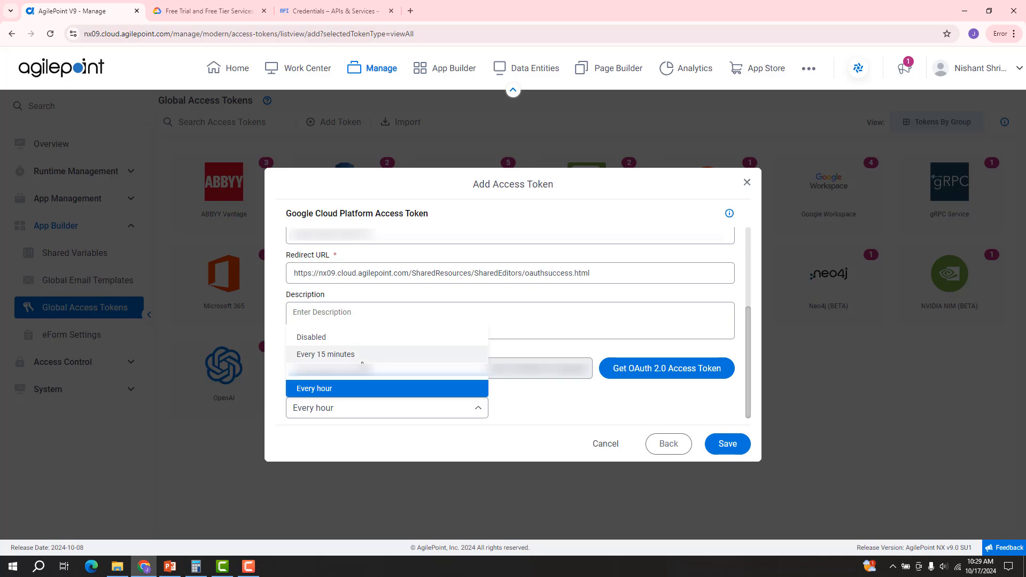
{"action": "left_click", "coordinate": [363, 355]}
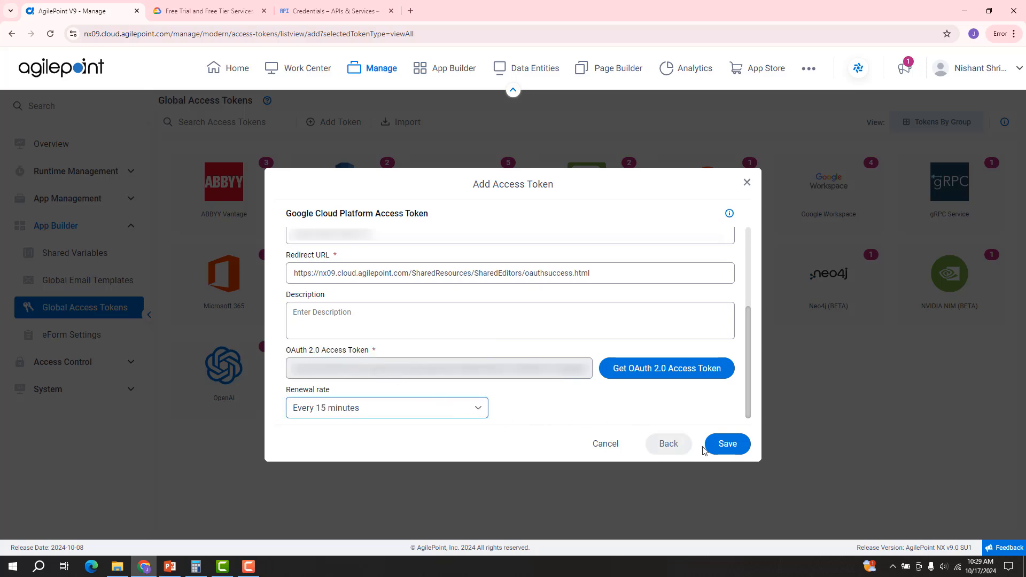
{"action": "left_click", "coordinate": [736, 450]}
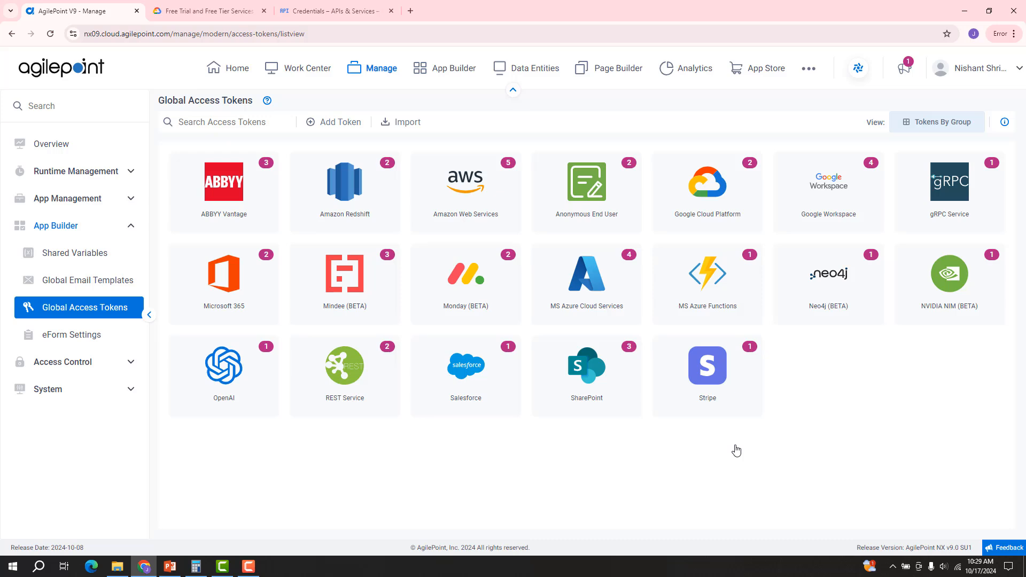
{"action": "left_click", "coordinate": [249, 565]}
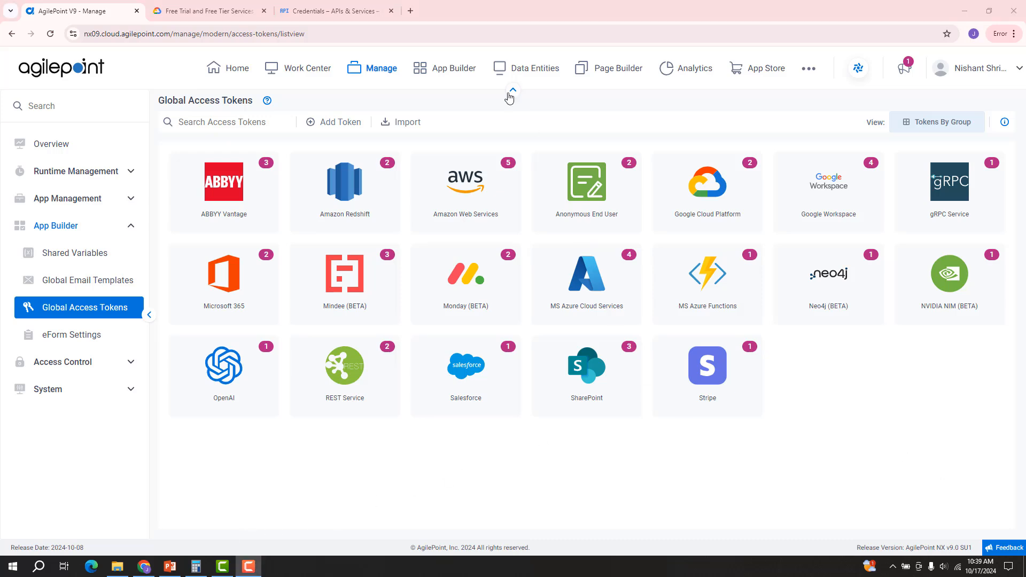
Step: Search App Builder's All Apps for google and open the Google Cloud Storage Application
{"action": "left_click", "coordinate": [458, 71]}
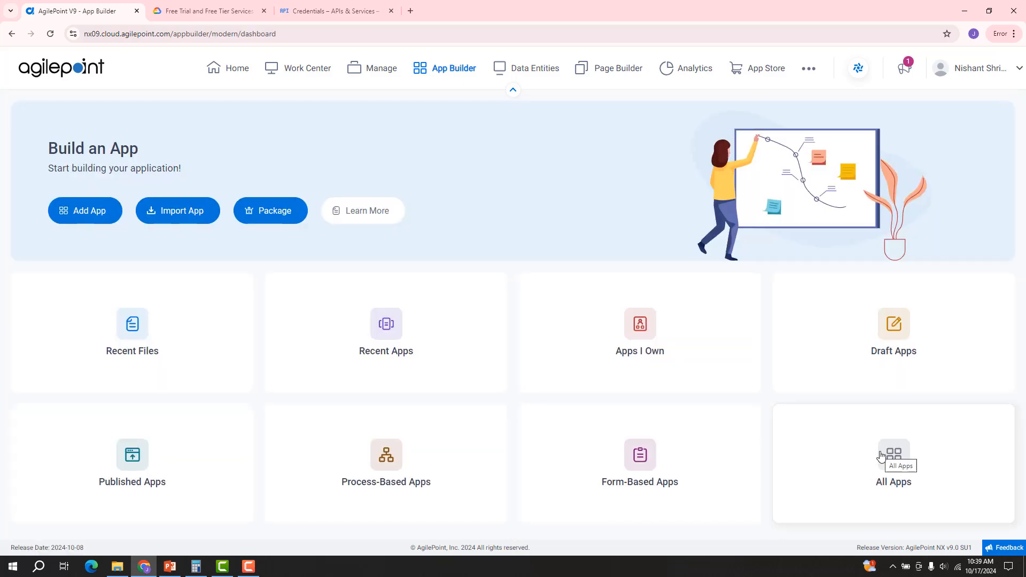
{"action": "left_click", "coordinate": [882, 456]}
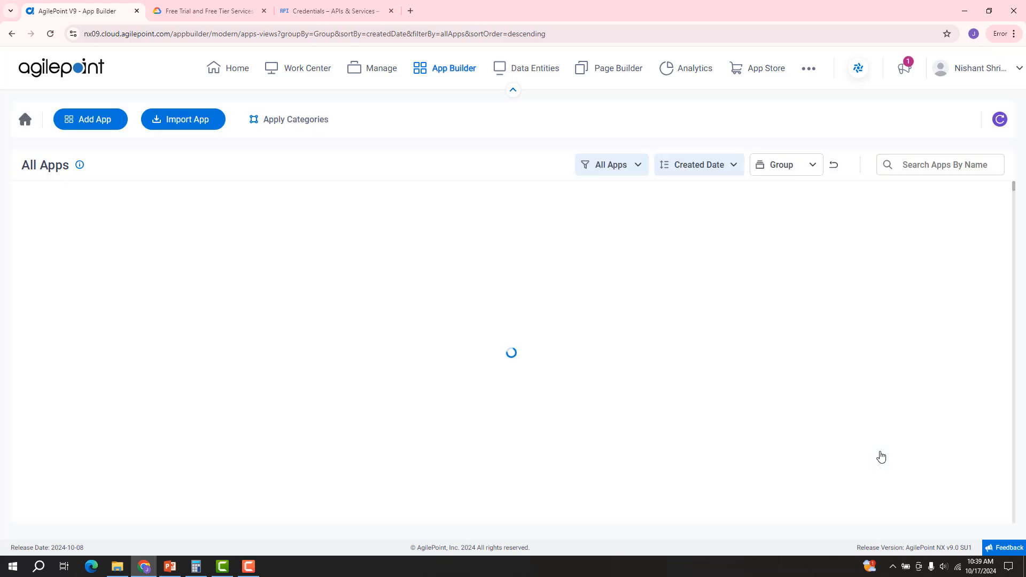
{"action": "left_click", "coordinate": [920, 170]}
{"action": "type", "text": "google"}
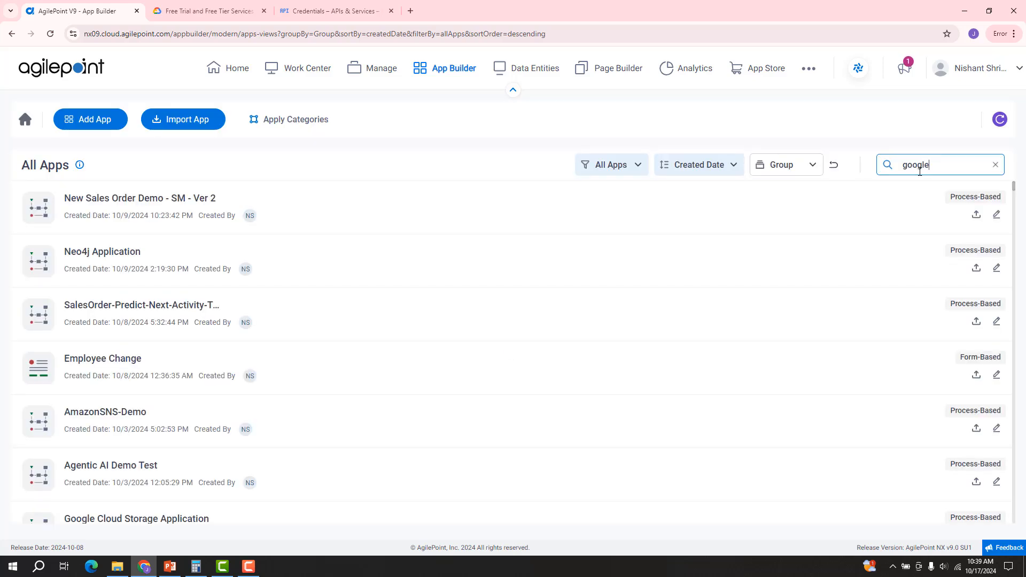
{"action": "key", "text": "Return"}
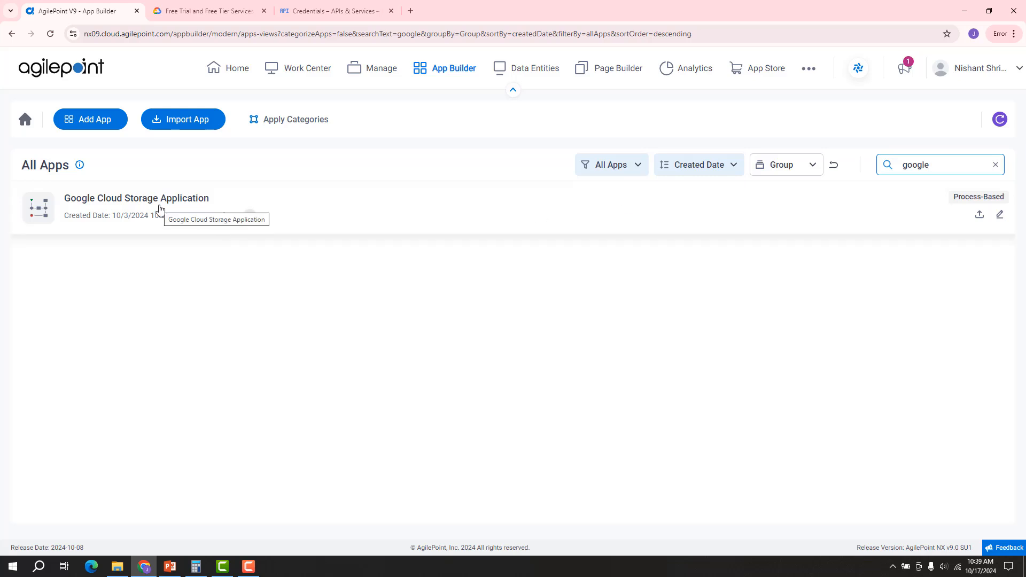
{"action": "left_click", "coordinate": [160, 208]}
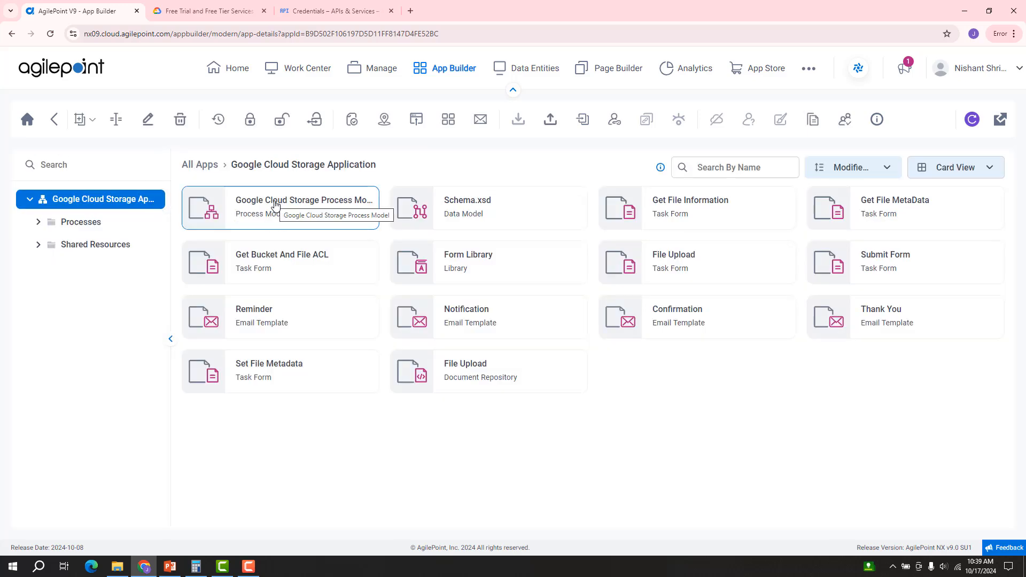
Step: Open the Google Cloud Storage Process Model card in the process designer
{"action": "left_click", "coordinate": [274, 204]}
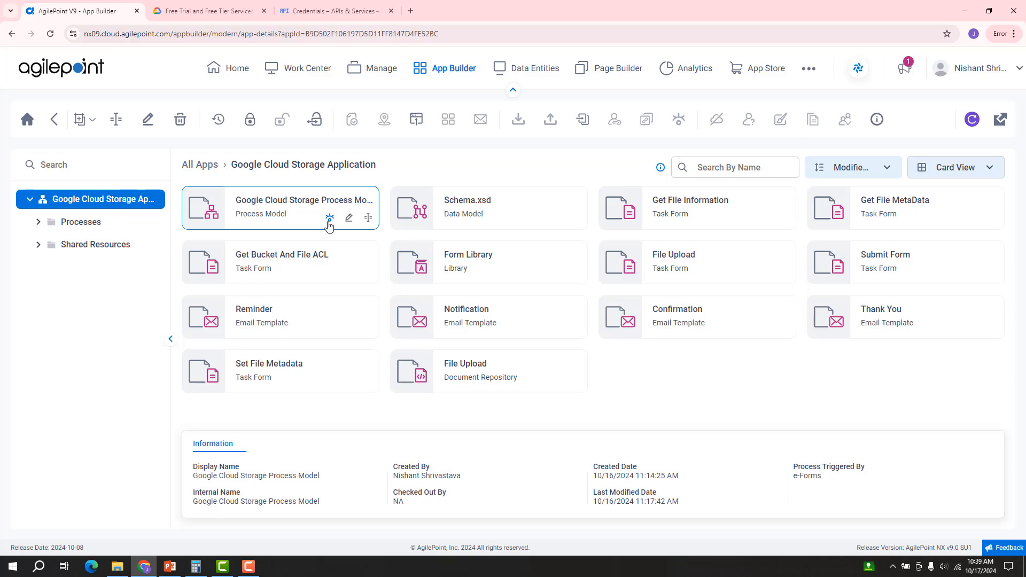
{"action": "left_click", "coordinate": [330, 219]}
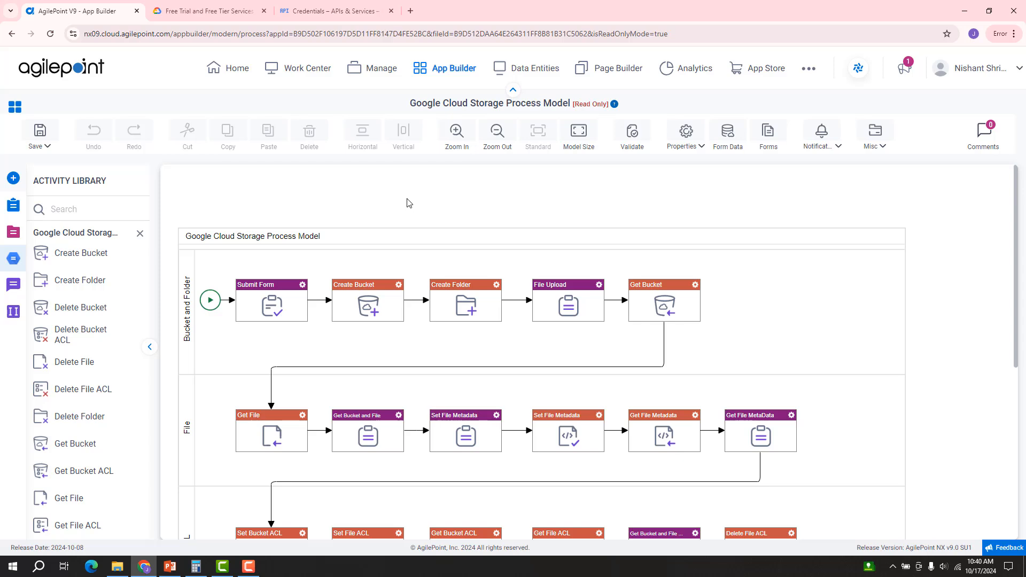
{"action": "left_click", "coordinate": [398, 289]}
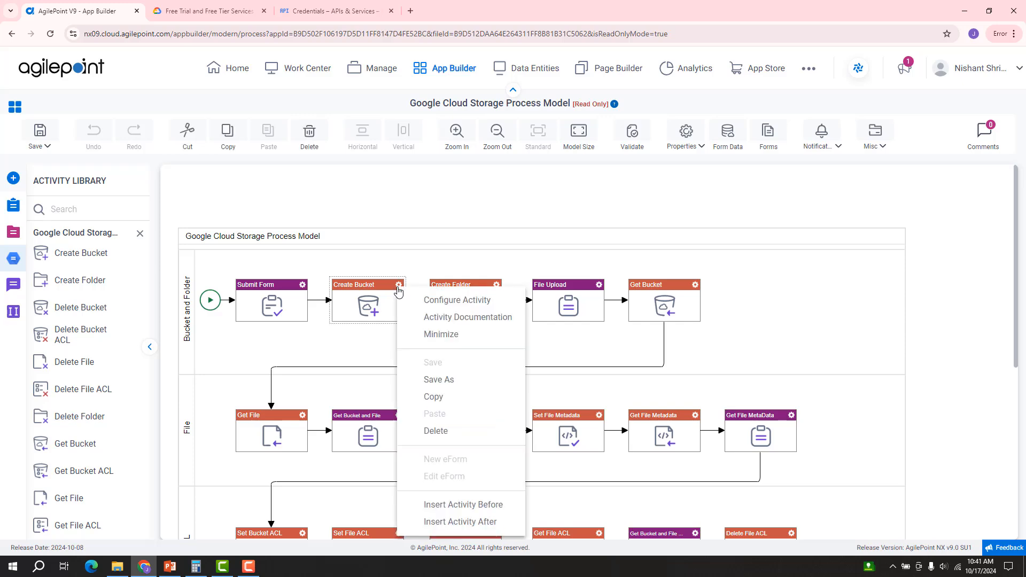
{"action": "left_click", "coordinate": [432, 301]}
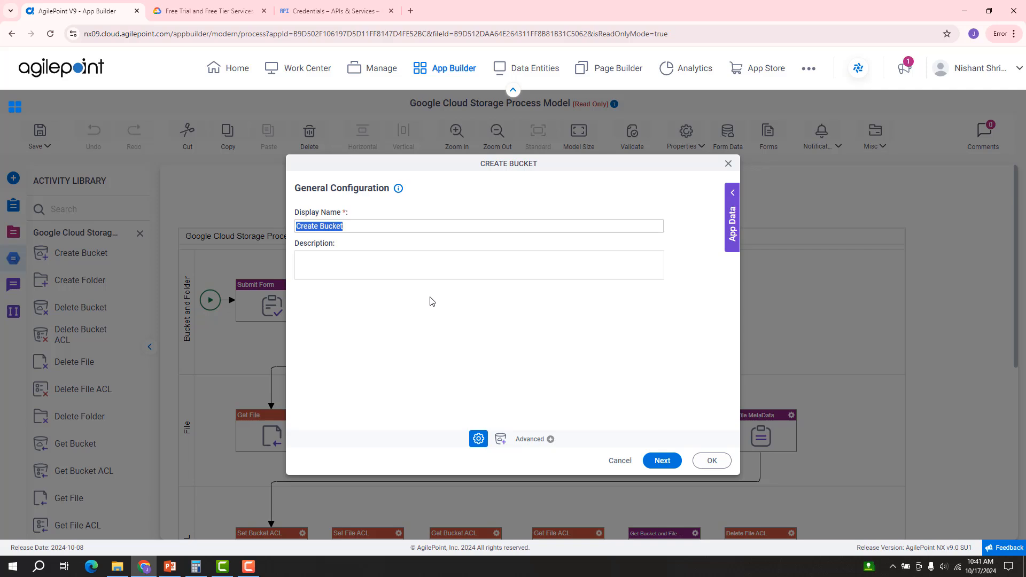
{"action": "left_click", "coordinate": [662, 461]}
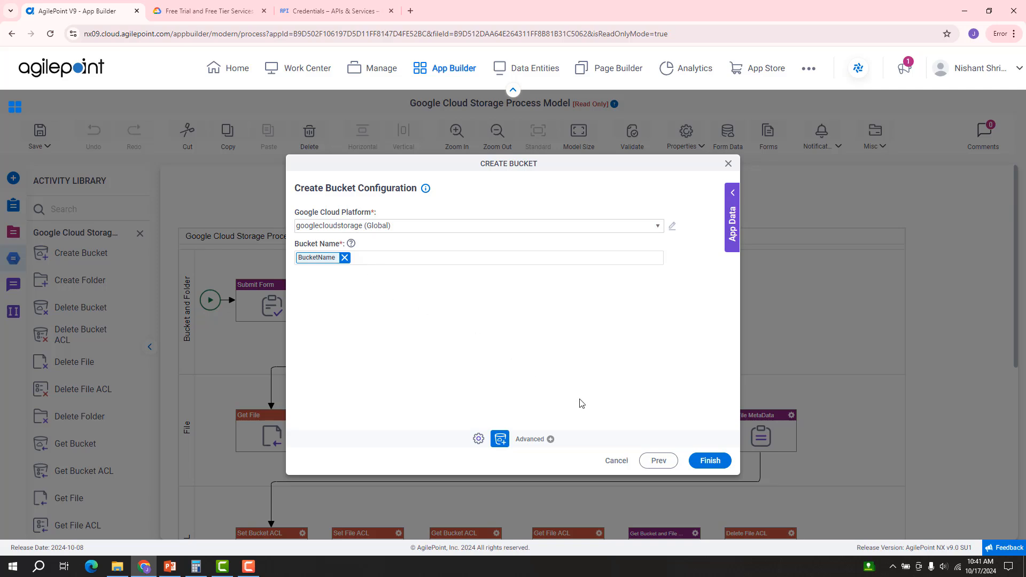
{"action": "left_click", "coordinate": [617, 460]}
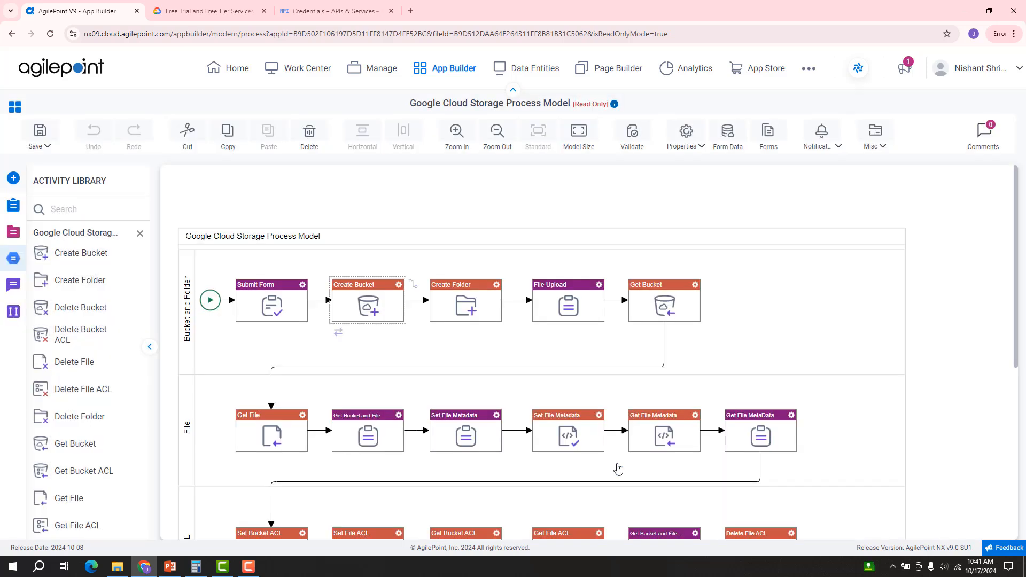
{"action": "left_click", "coordinate": [497, 286]}
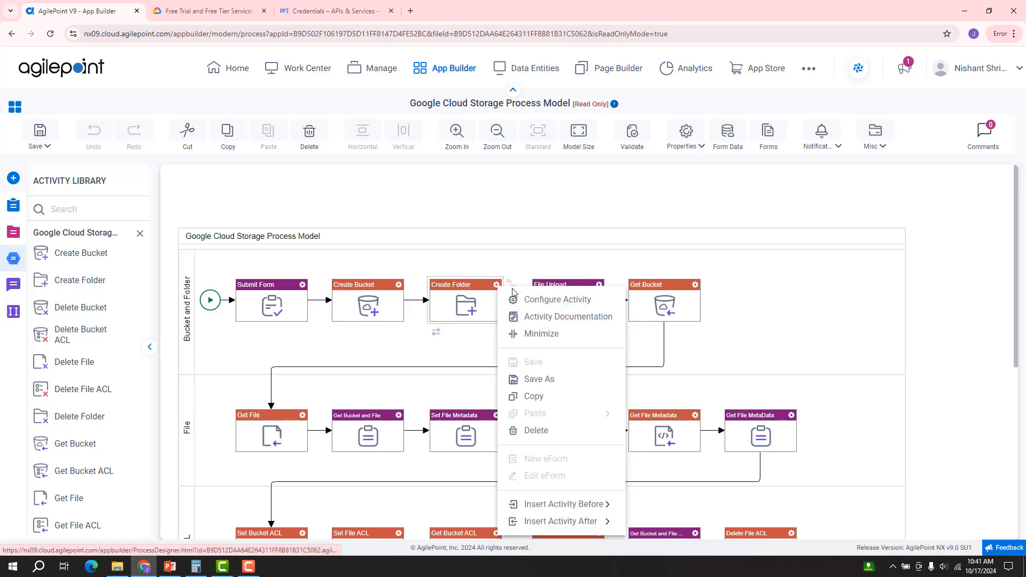
{"action": "left_click", "coordinate": [528, 300]}
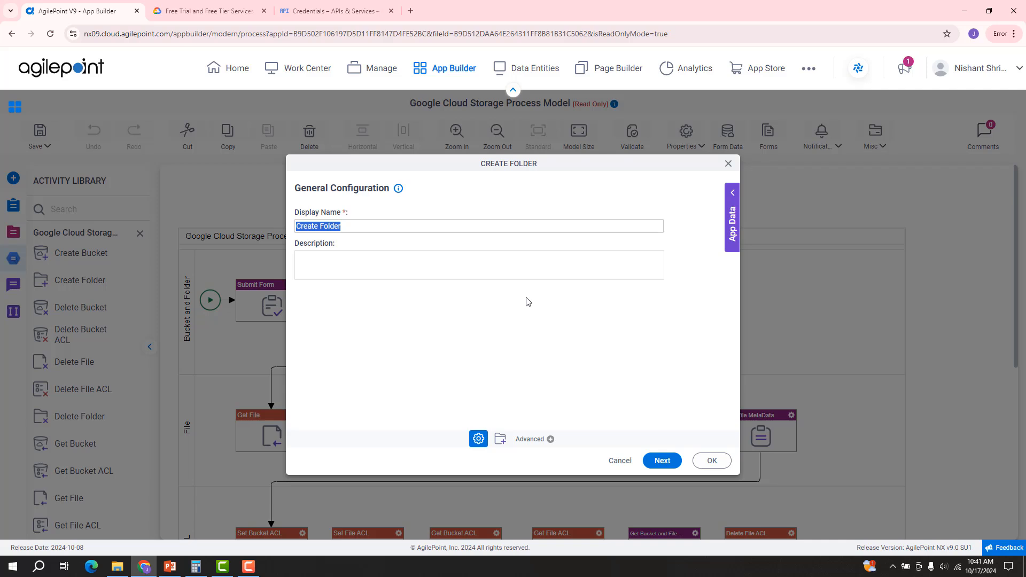
{"action": "left_click", "coordinate": [663, 465]}
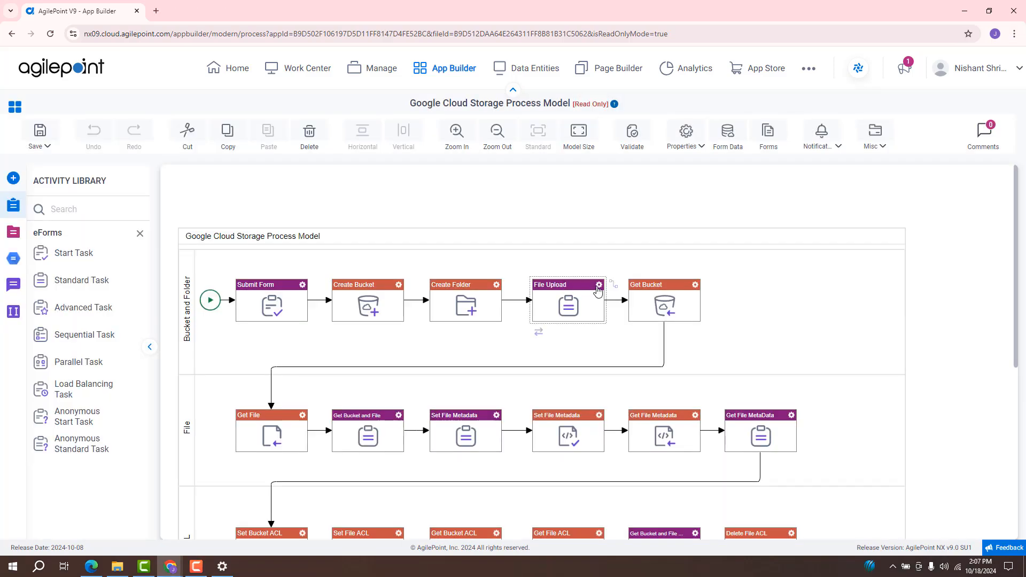
Step: Open the File Upload activity's form and the upload field's configuration options
{"action": "left_click", "coordinate": [598, 290]}
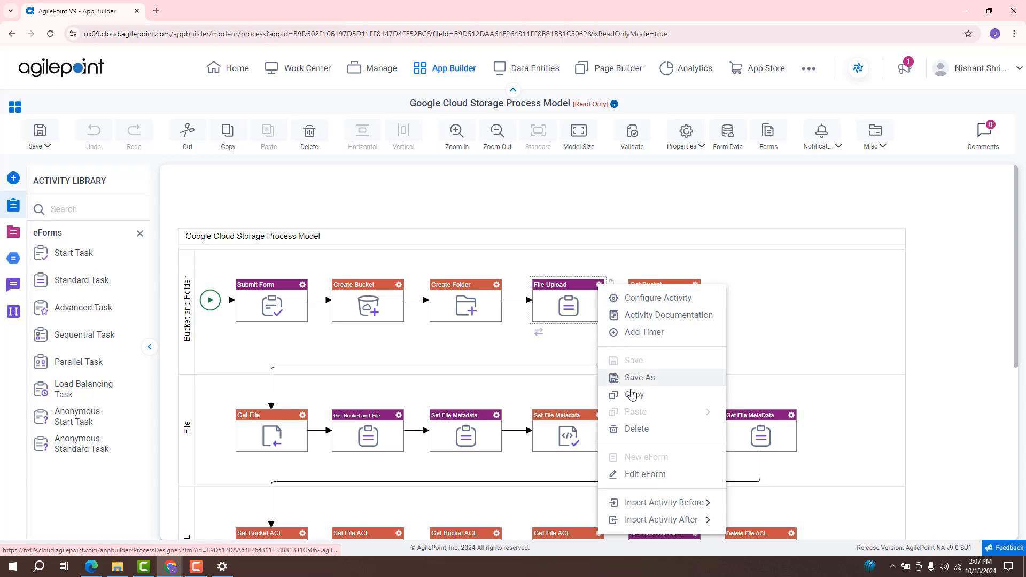
{"action": "left_click", "coordinate": [655, 480]}
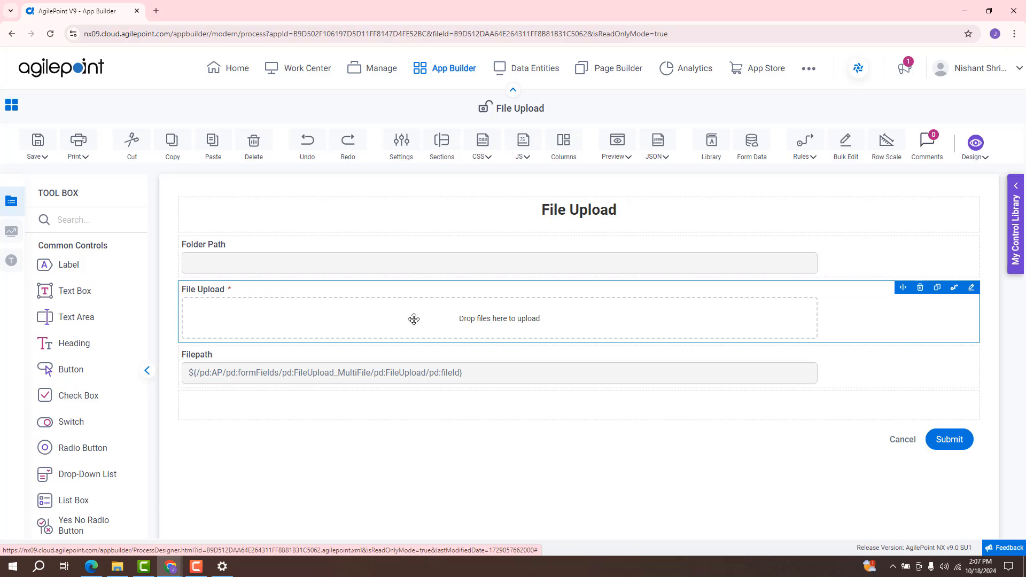
{"action": "left_click", "coordinate": [971, 289]}
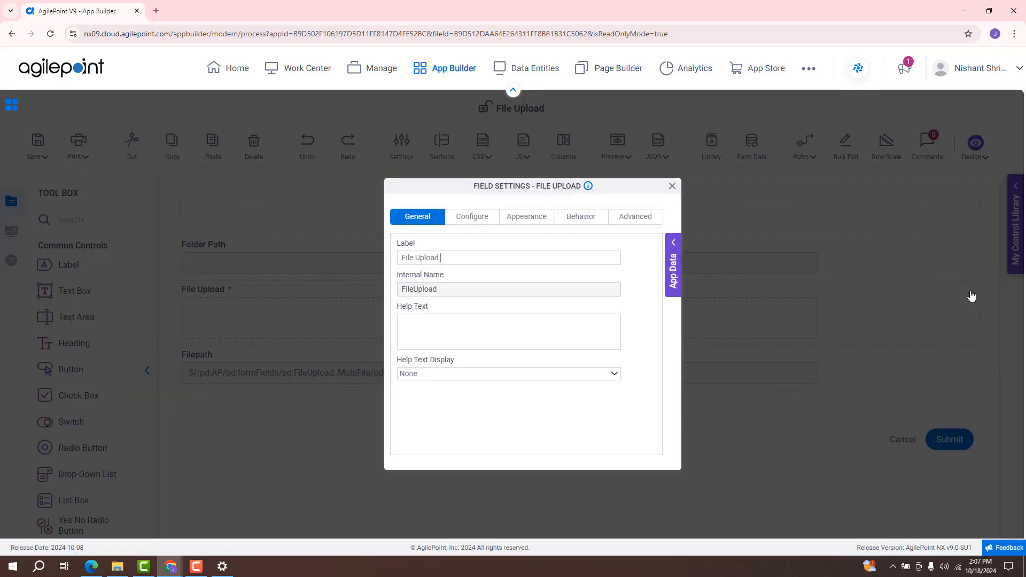
{"action": "left_click", "coordinate": [479, 225]}
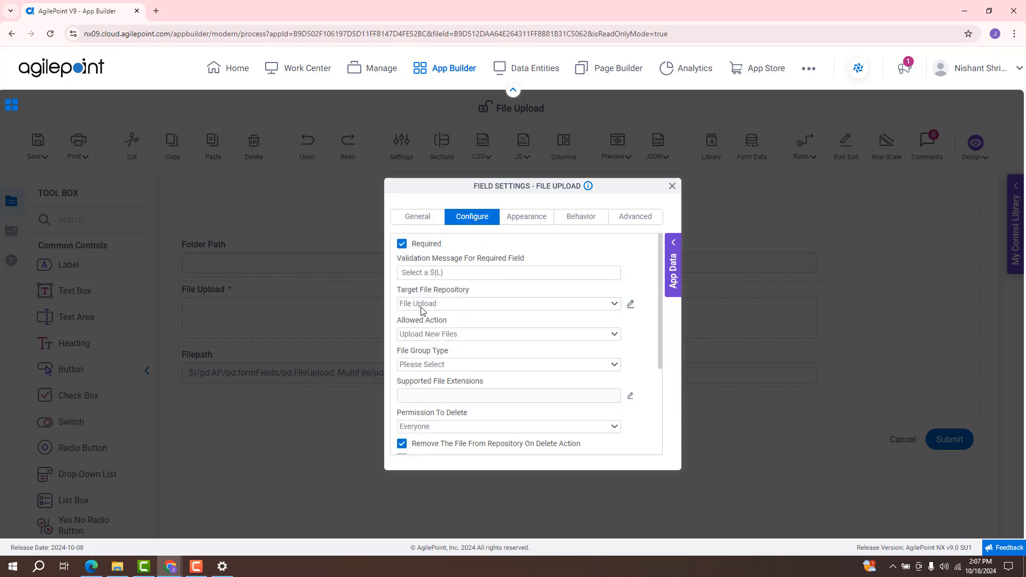
Step: Review the upload field's document repository settings, then cancel and close Field Settings unchanged
{"action": "left_click", "coordinate": [630, 305]}
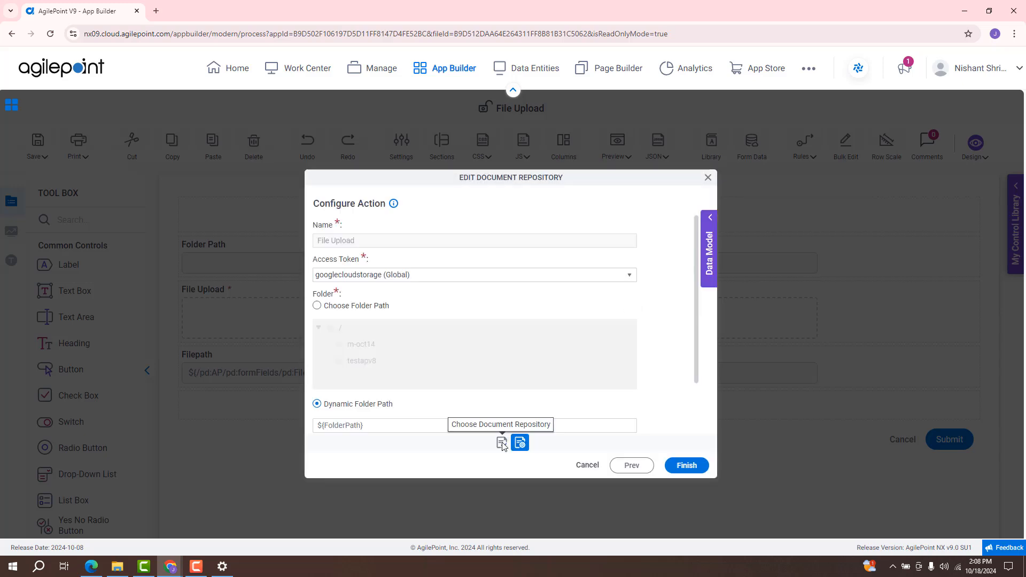
{"action": "left_click", "coordinate": [633, 465]}
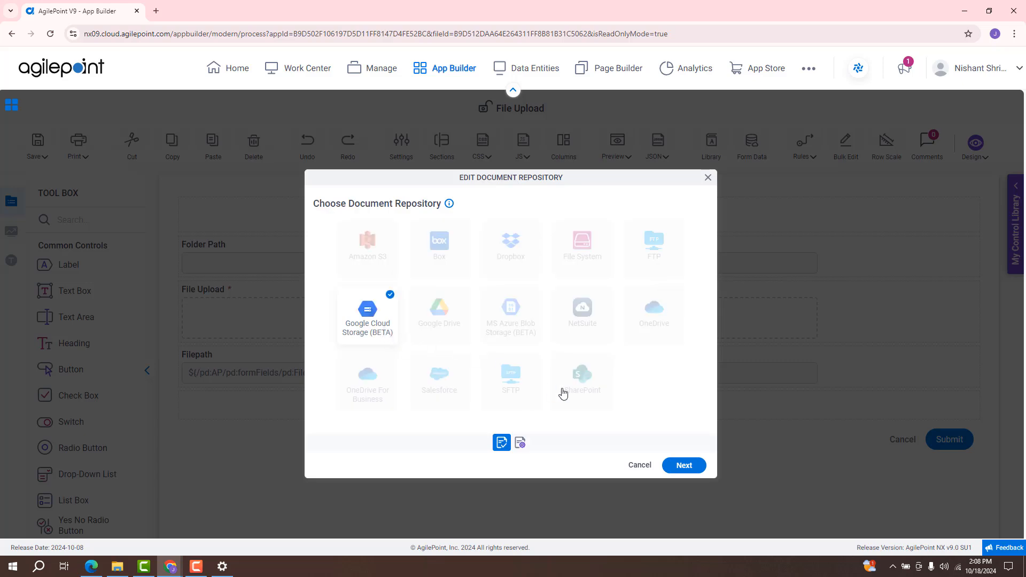
{"action": "left_click", "coordinate": [685, 466]}
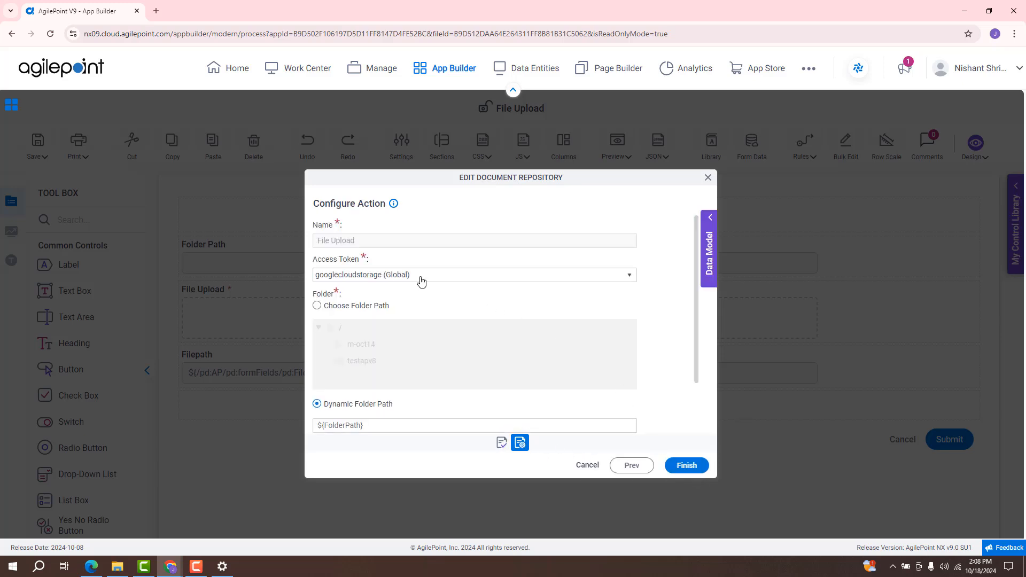
{"action": "scroll", "coordinate": [442, 311], "scroll_direction": "down", "scroll_amount": 2}
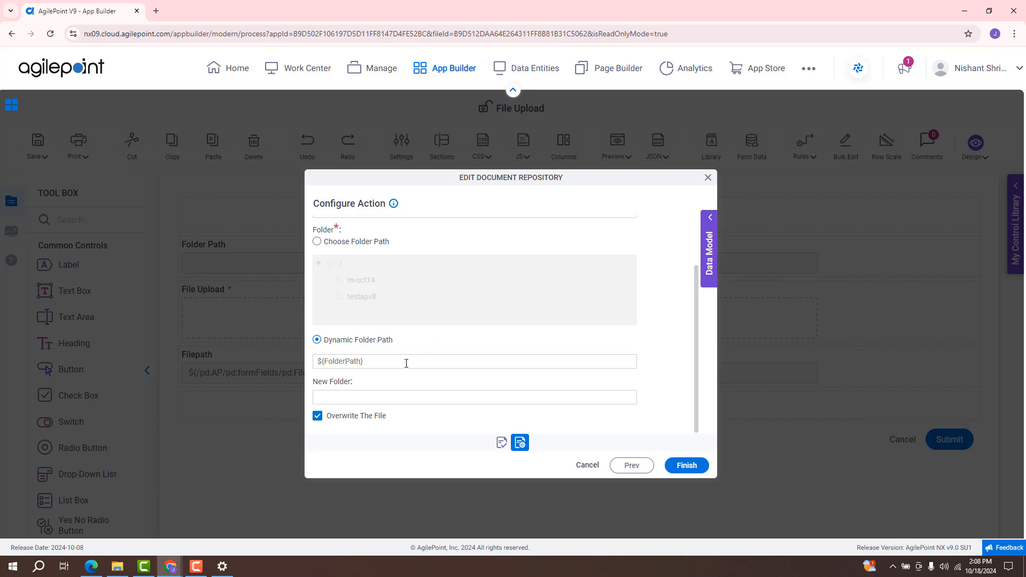
{"action": "left_click", "coordinate": [588, 465]}
{"action": "left_click", "coordinate": [672, 186]}
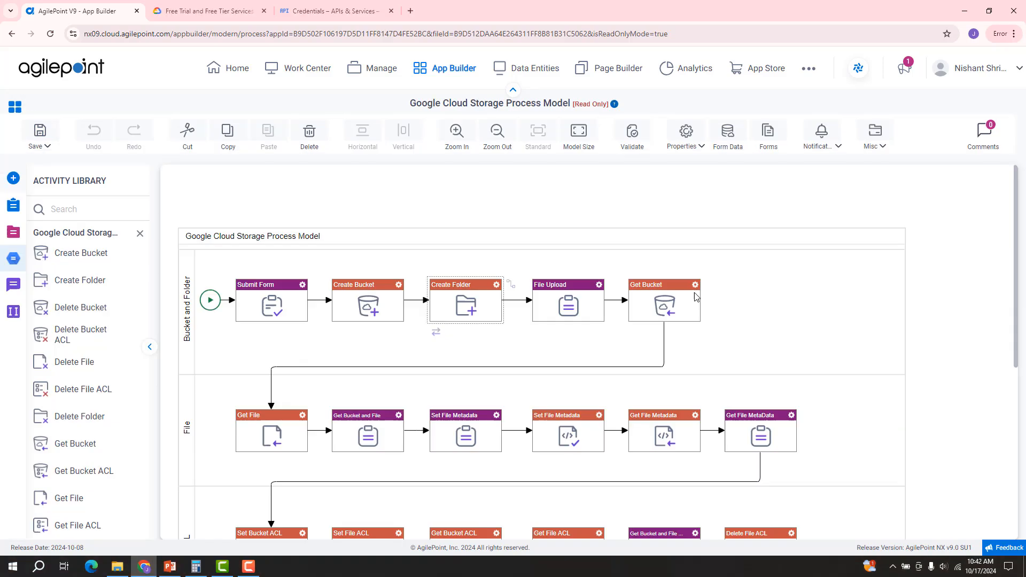
{"action": "right_click", "coordinate": [696, 290]}
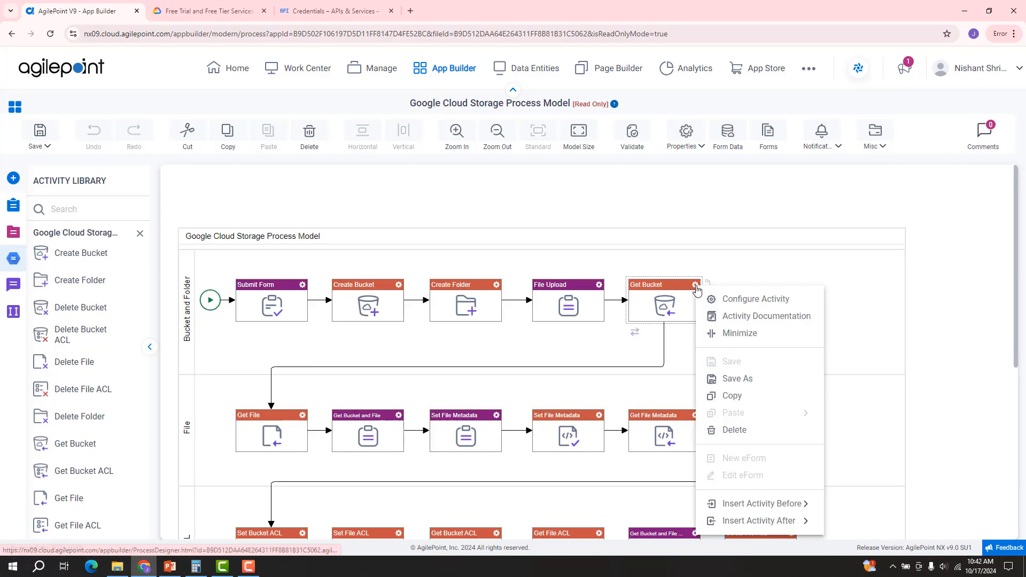
{"action": "left_click", "coordinate": [734, 301]}
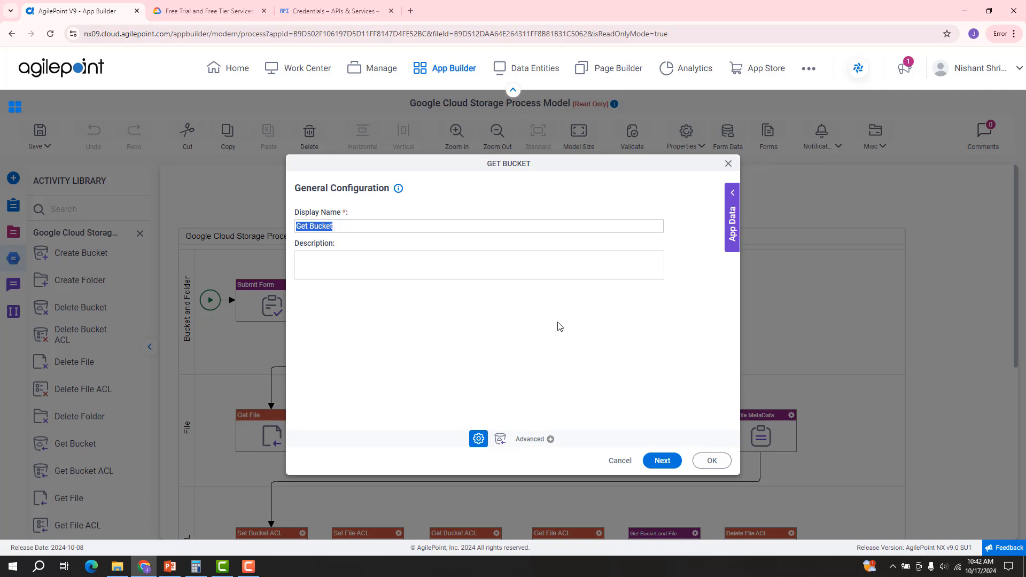
{"action": "left_click", "coordinate": [663, 461]}
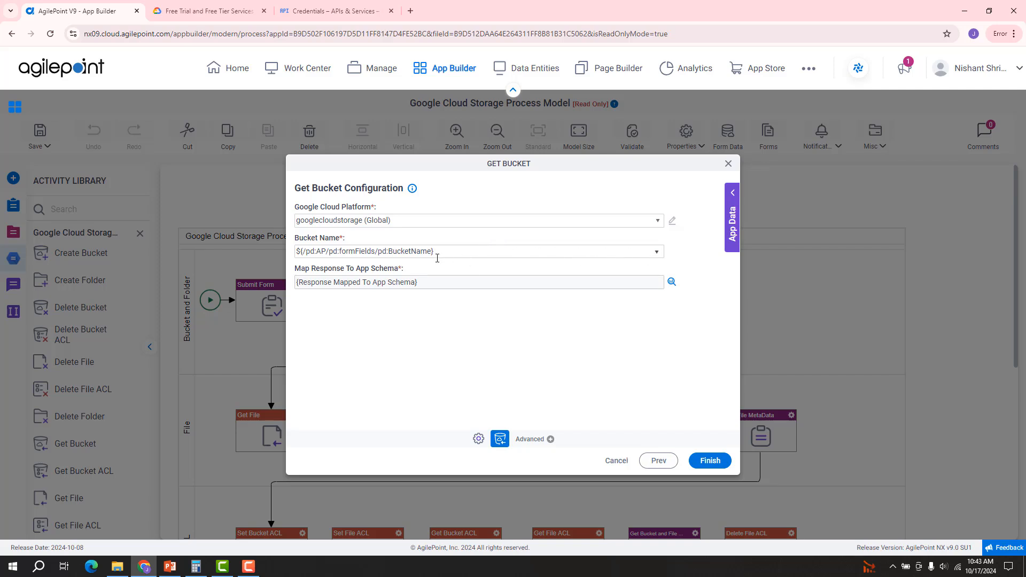
{"action": "left_click", "coordinate": [657, 253]}
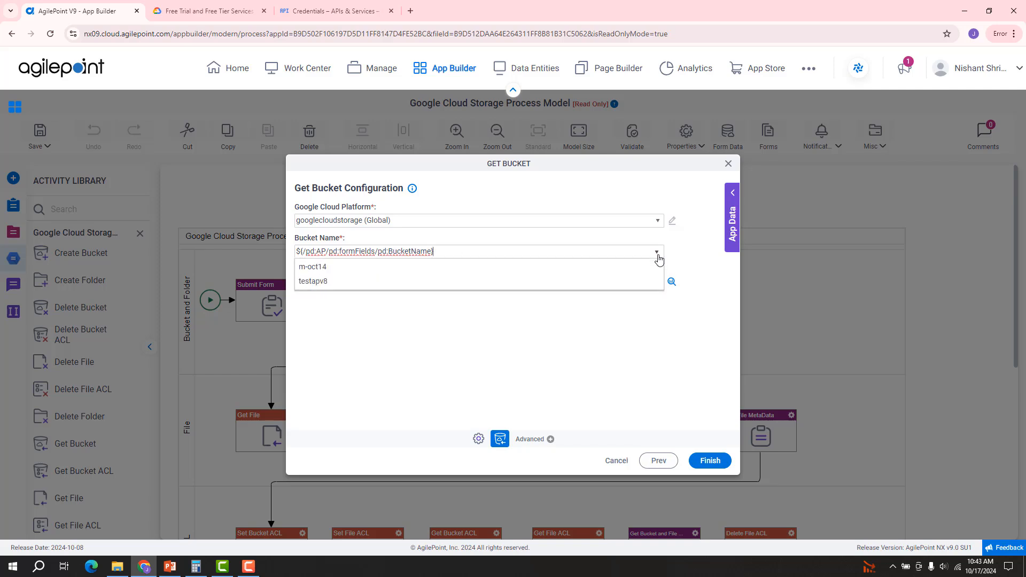
{"action": "left_click", "coordinate": [679, 248]}
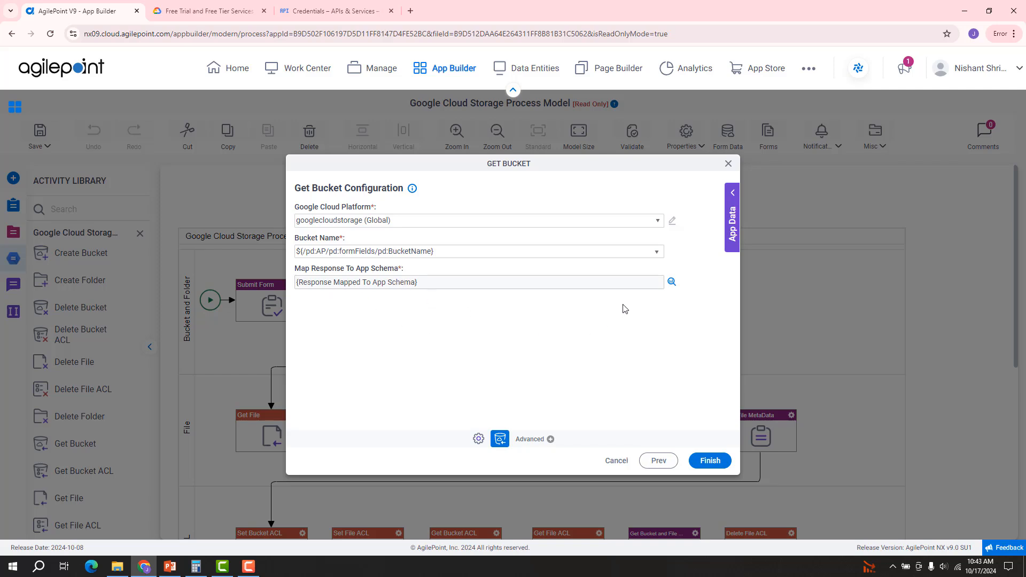
{"action": "left_click", "coordinate": [671, 283]}
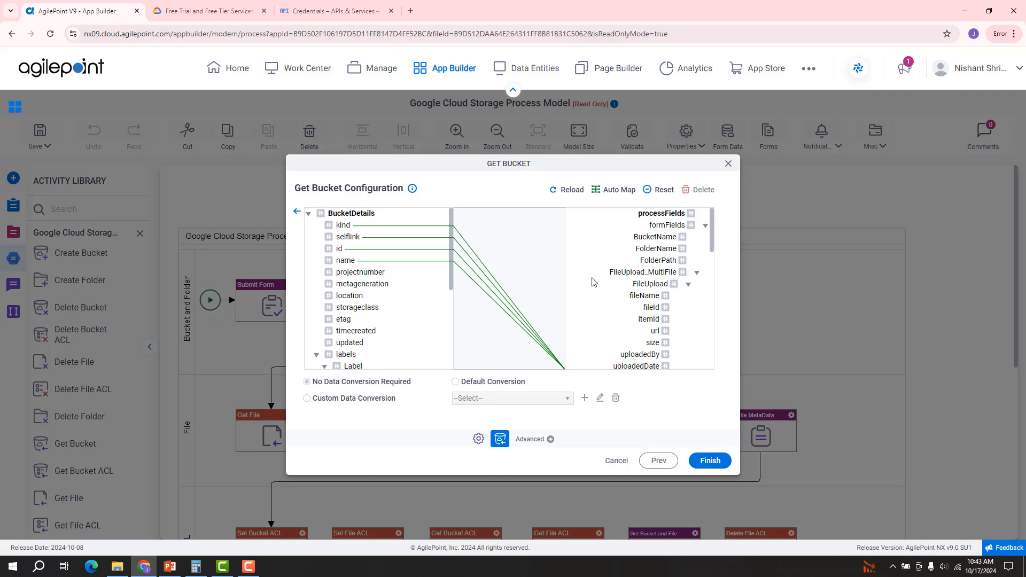
{"action": "scroll", "coordinate": [644, 280], "scroll_direction": "down", "scroll_amount": 5}
{"action": "scroll", "coordinate": [644, 280], "scroll_direction": "down", "scroll_amount": 5}
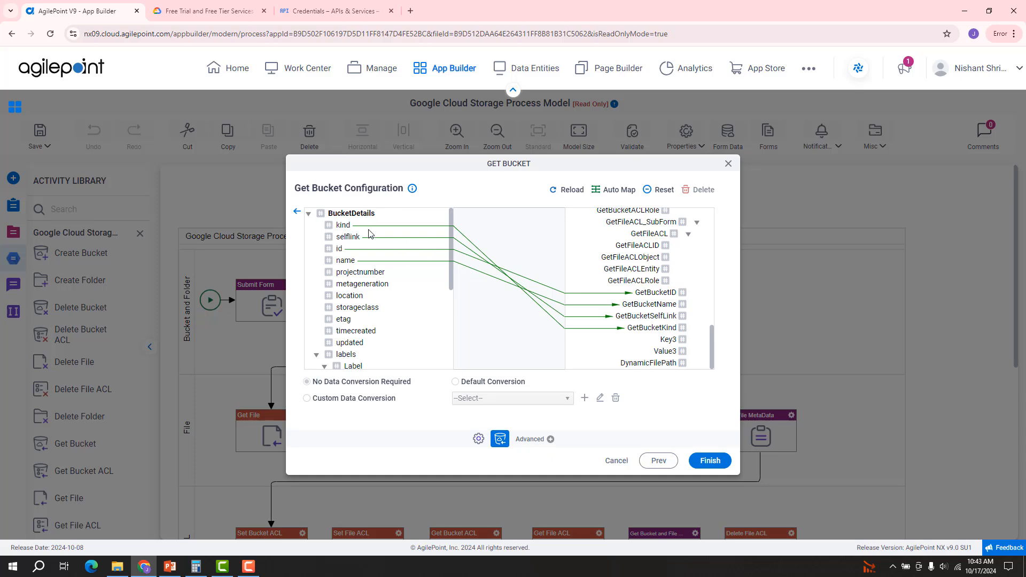
{"action": "left_click", "coordinate": [297, 212]}
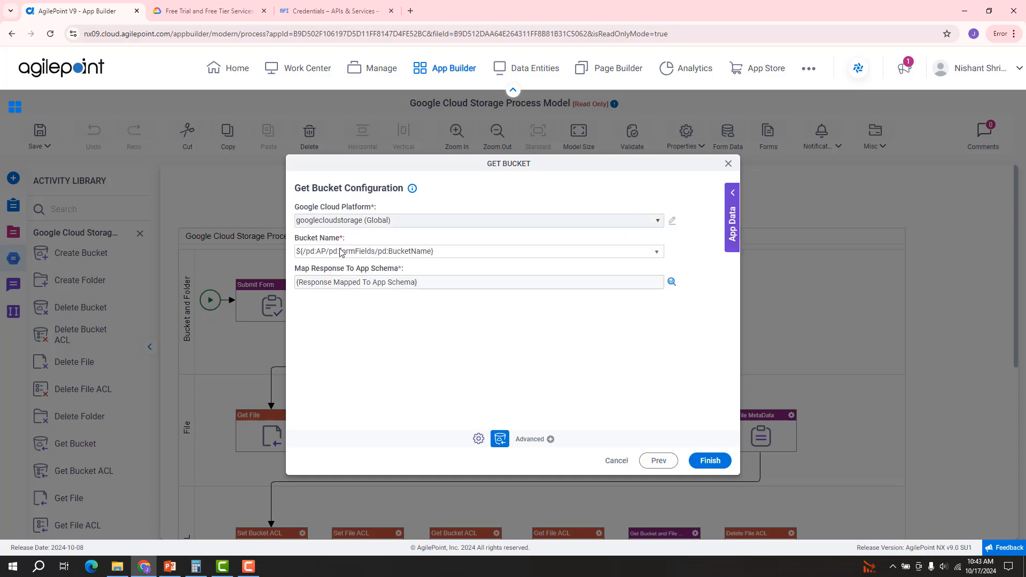
{"action": "left_click", "coordinate": [617, 462]}
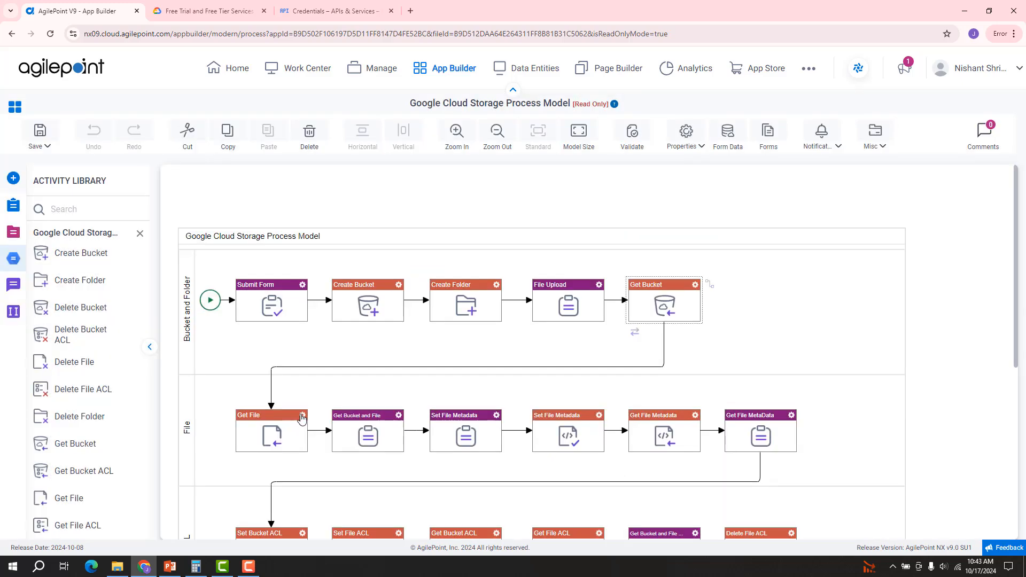
{"action": "left_click", "coordinate": [302, 417]}
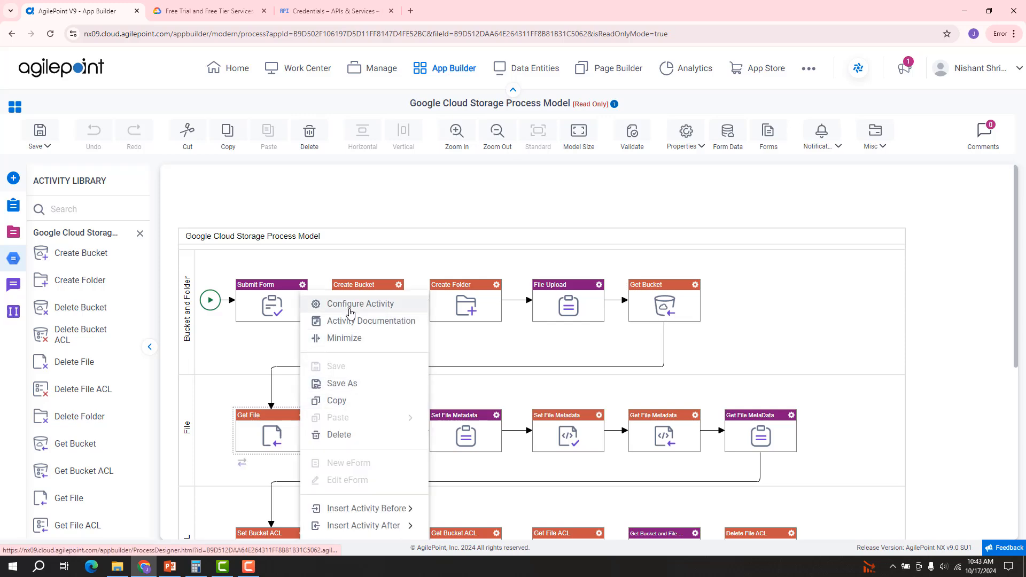
{"action": "left_click", "coordinate": [351, 304]}
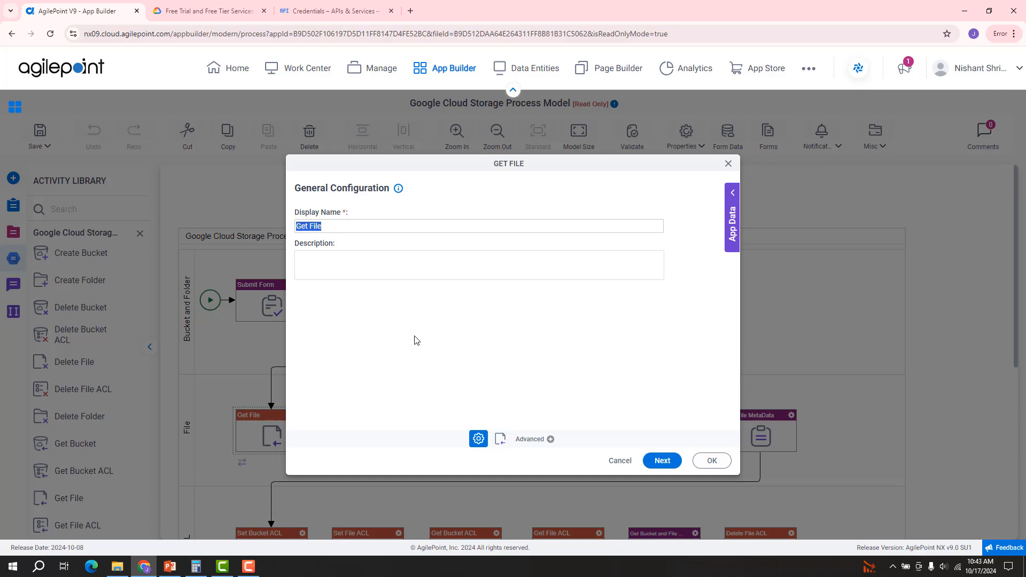
{"action": "left_click", "coordinate": [659, 461]}
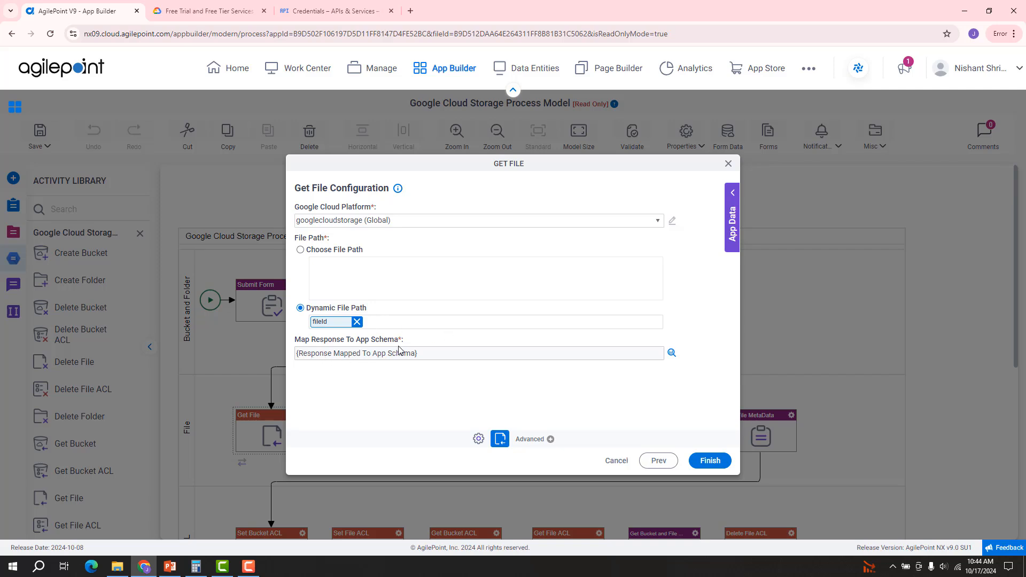
{"action": "left_click", "coordinate": [672, 354]}
{"action": "scroll", "coordinate": [626, 286], "scroll_direction": "down", "scroll_amount": 3}
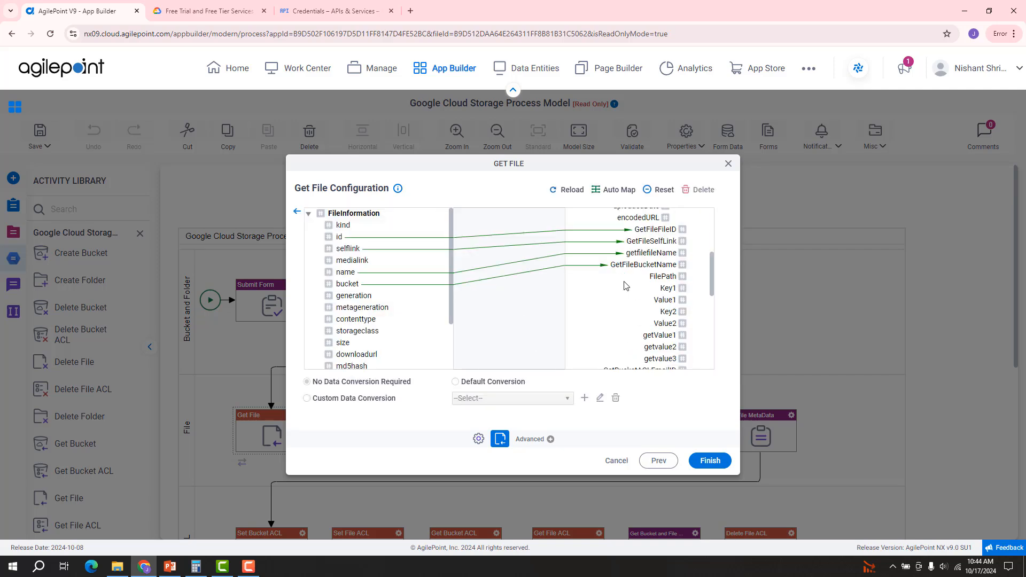
{"action": "left_click", "coordinate": [297, 212]}
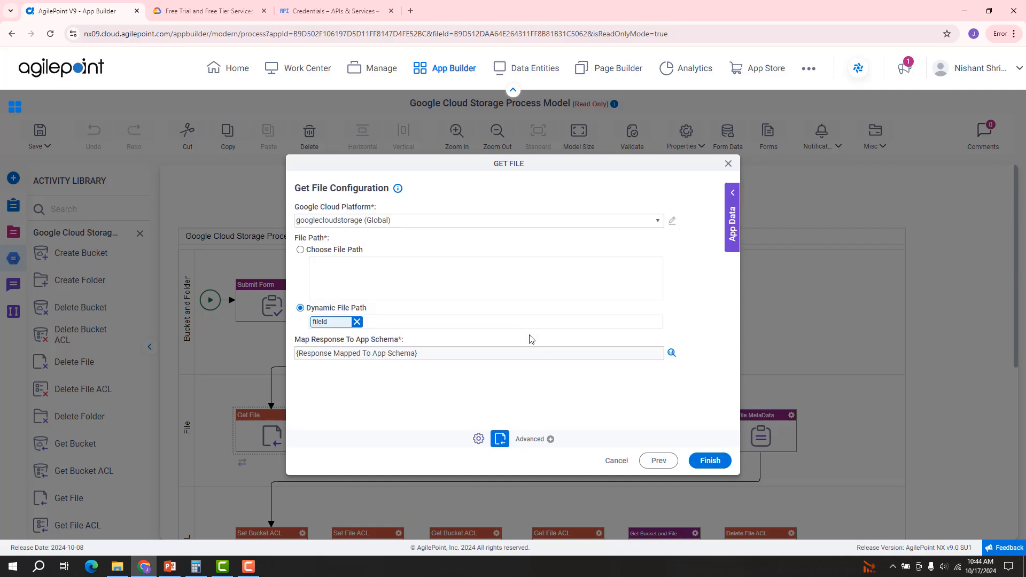
{"action": "left_click", "coordinate": [618, 465]}
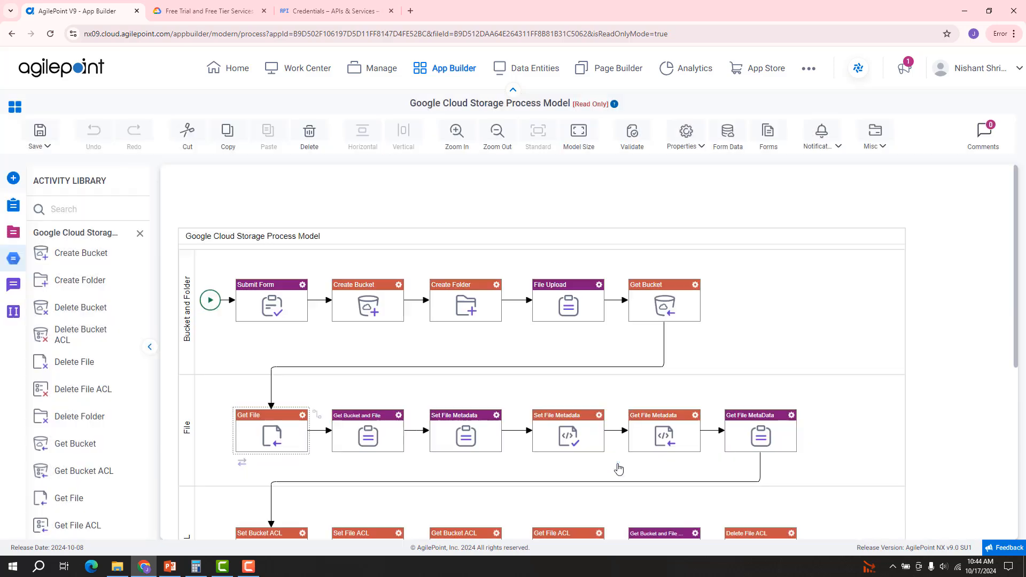
{"action": "left_click", "coordinate": [599, 418]}
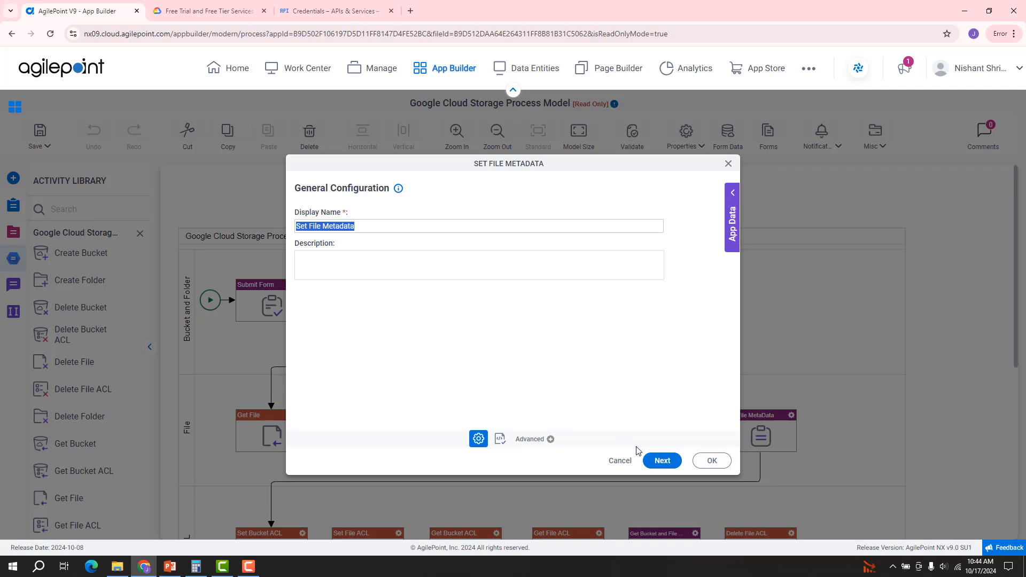
{"action": "left_click", "coordinate": [663, 461]}
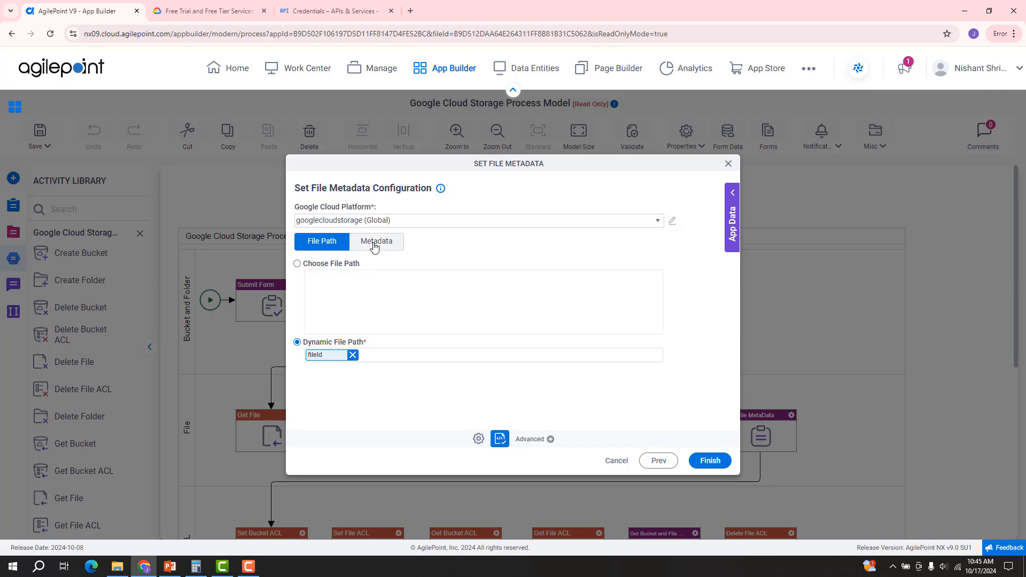
{"action": "left_click", "coordinate": [375, 244]}
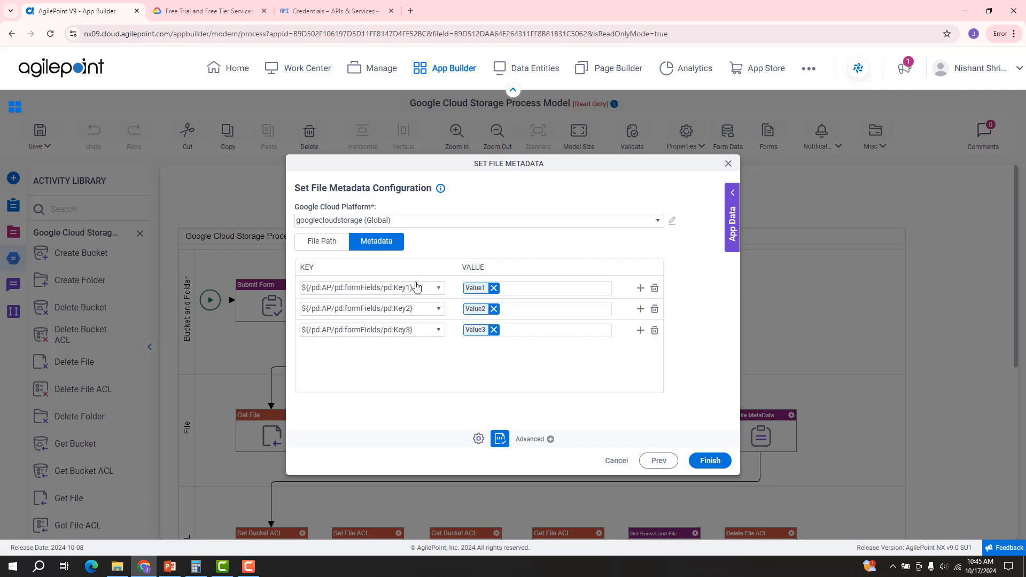
{"action": "left_click", "coordinate": [439, 290]}
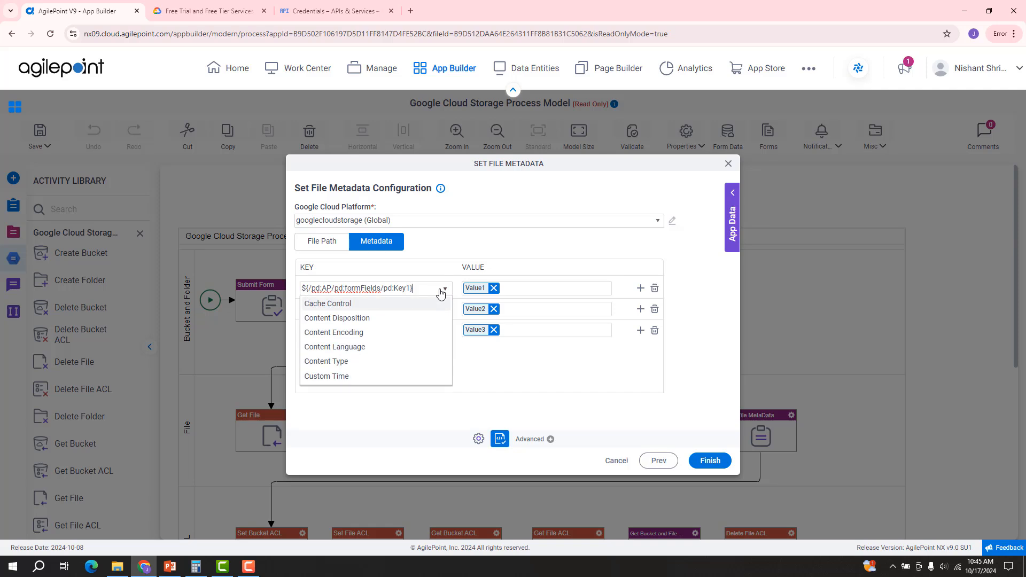
{"action": "left_click", "coordinate": [442, 273]}
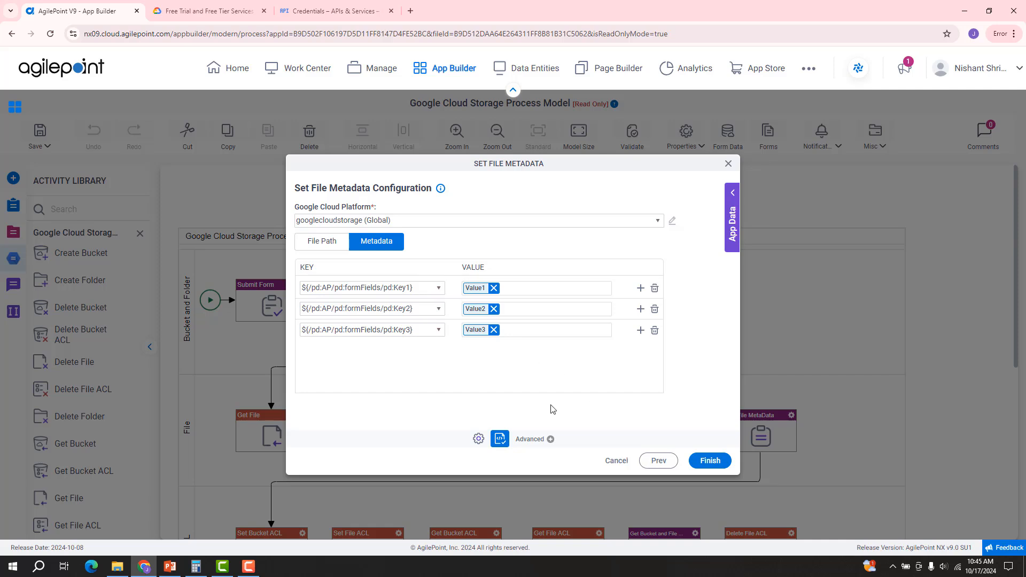
{"action": "left_click", "coordinate": [617, 461]}
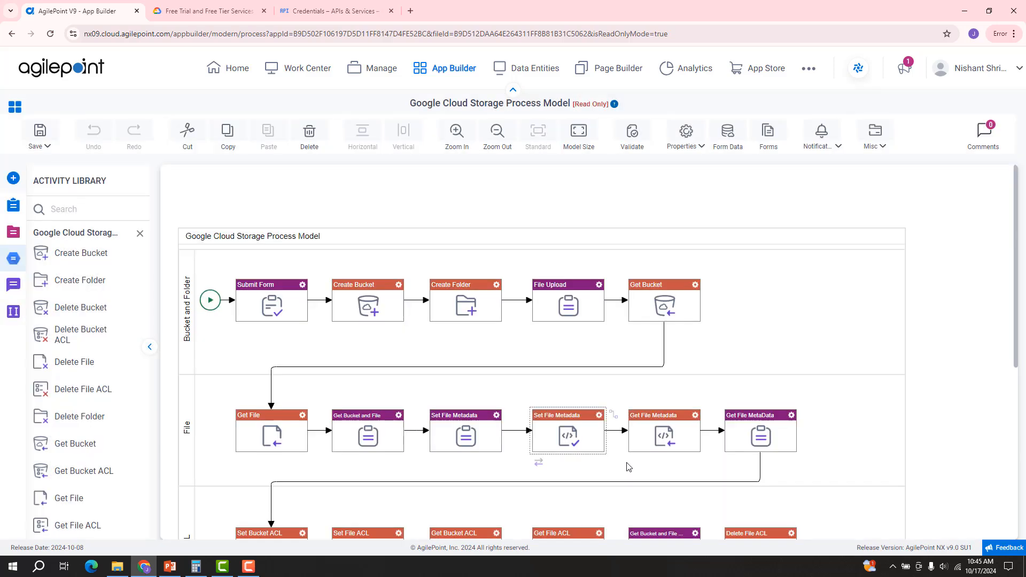
{"action": "left_click", "coordinate": [695, 421]}
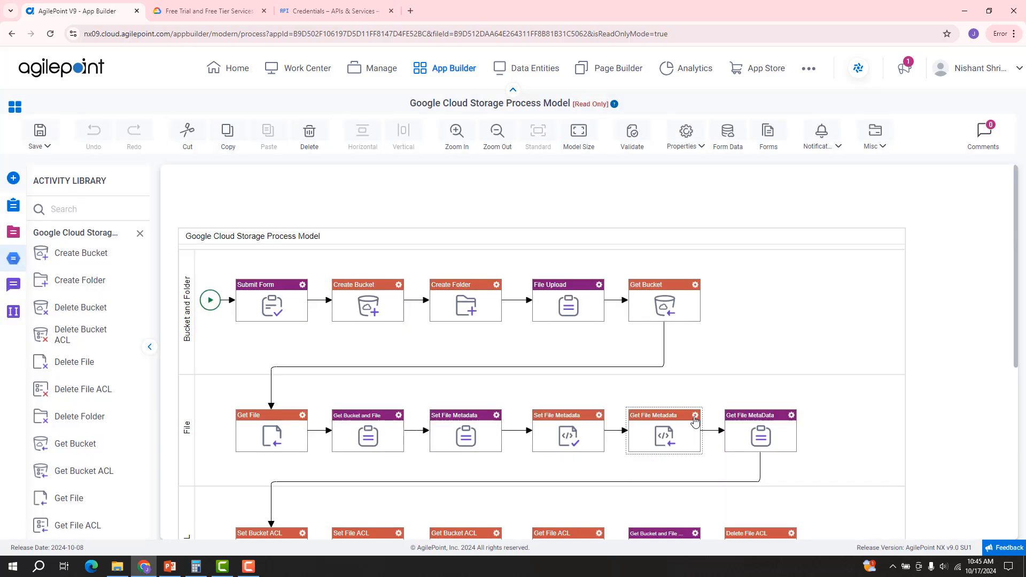
{"action": "left_click", "coordinate": [695, 421]}
{"action": "left_click", "coordinate": [753, 313]}
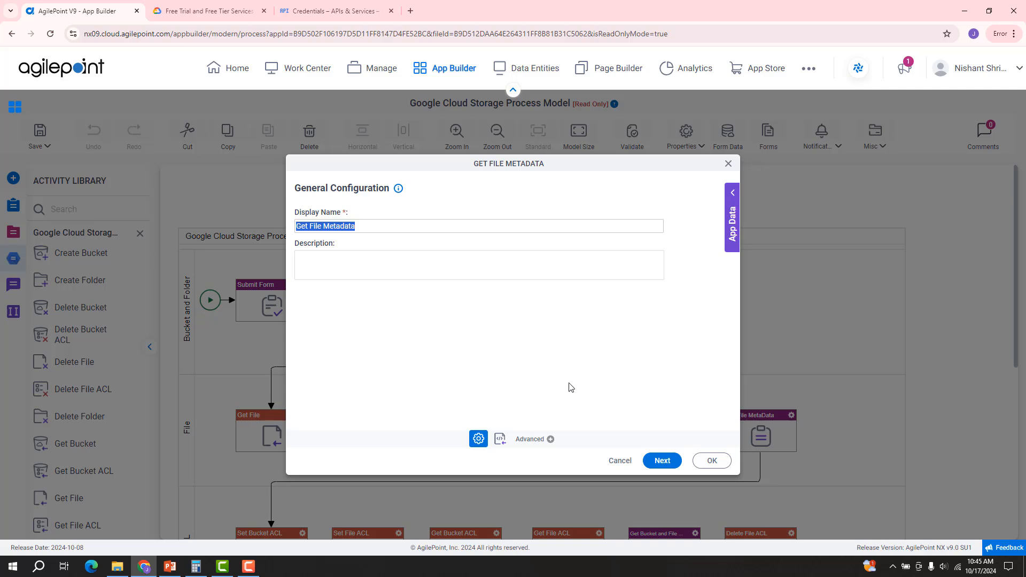
{"action": "left_click", "coordinate": [658, 460]}
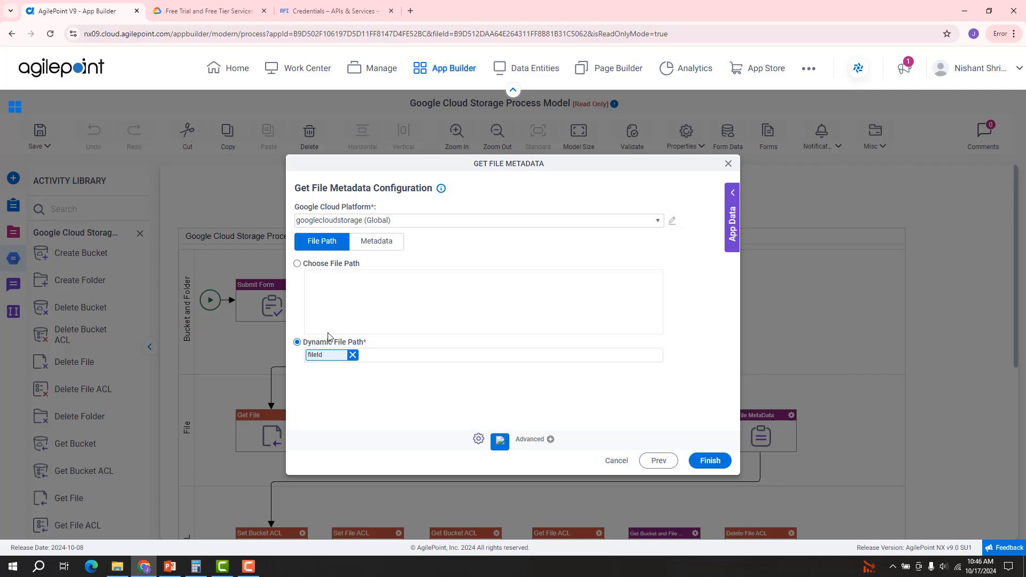
{"action": "left_click", "coordinate": [385, 250]}
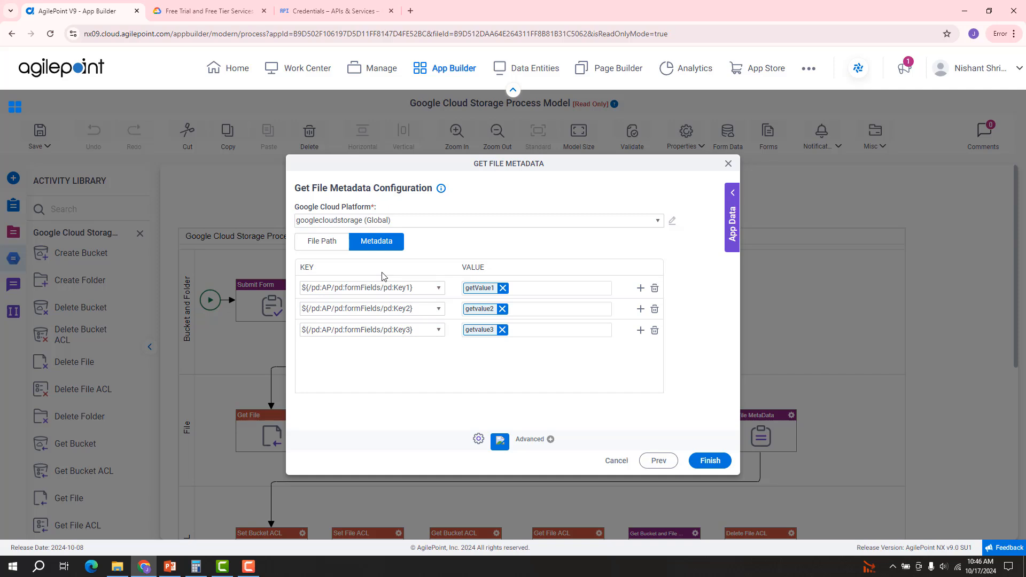
{"action": "left_click", "coordinate": [615, 461]}
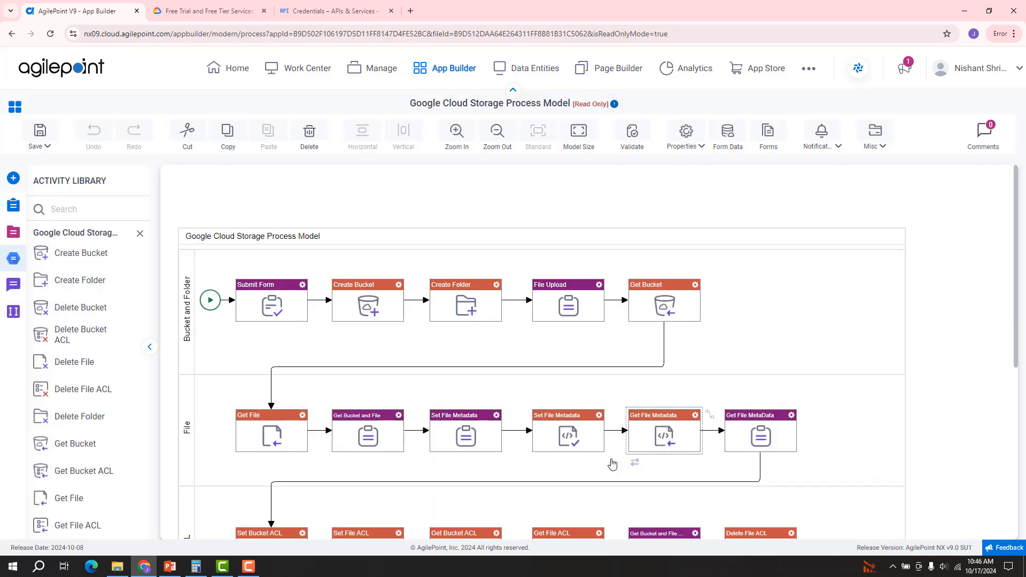
Step: Open the Set Bucket ACL activity's configuration and advance to its connection settings
{"action": "scroll", "coordinate": [636, 453], "scroll_direction": "down", "scroll_amount": 1}
{"action": "scroll", "coordinate": [636, 453], "scroll_direction": "down", "scroll_amount": 2}
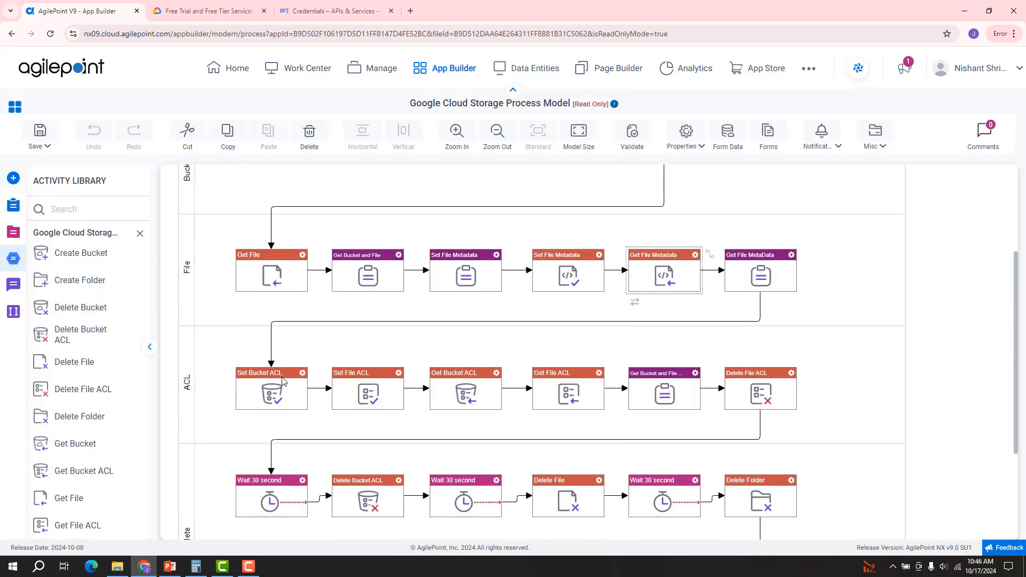
{"action": "left_click", "coordinate": [303, 373]}
{"action": "left_click", "coordinate": [342, 310]}
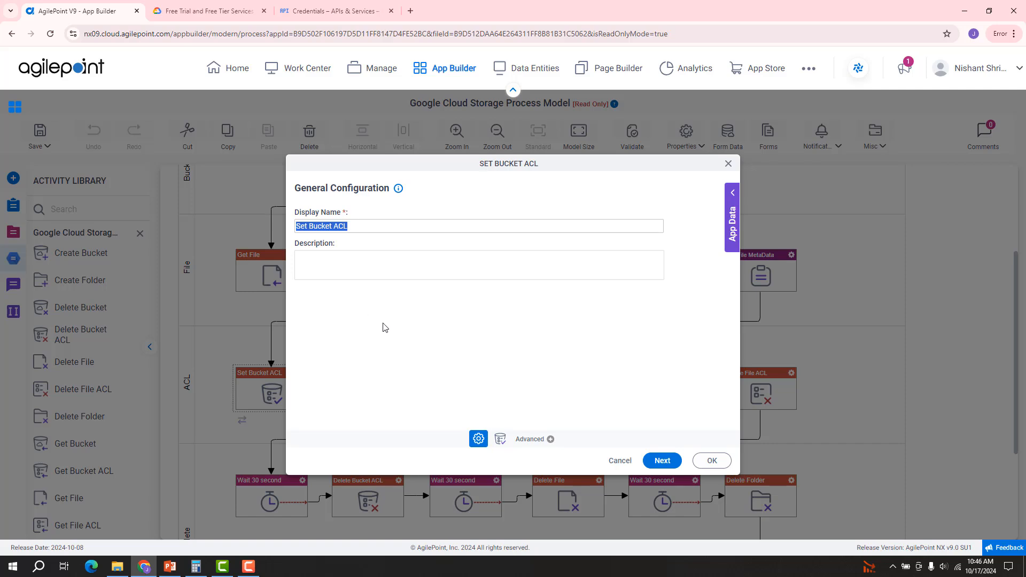
{"action": "left_click", "coordinate": [659, 460]}
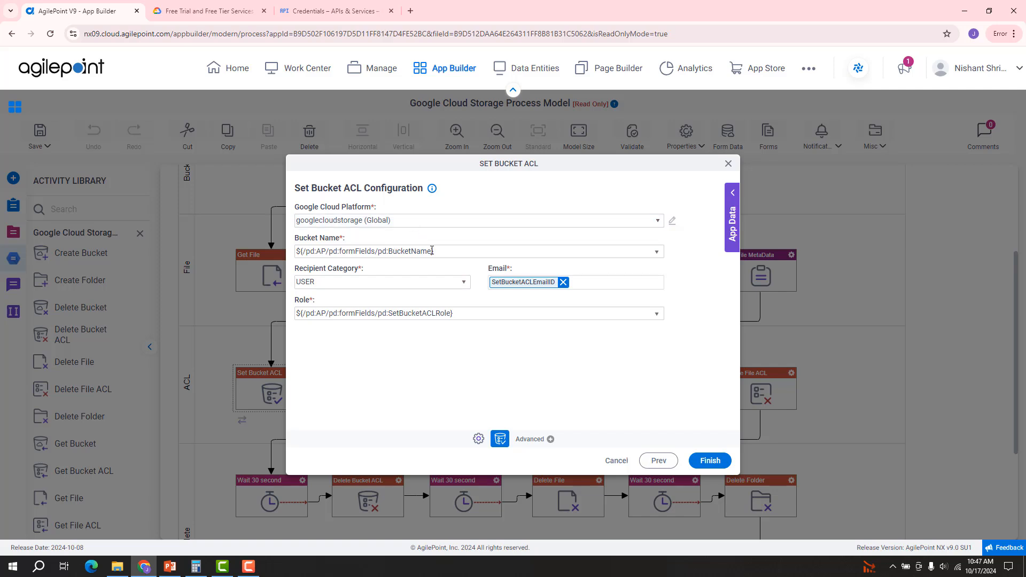
Step: Check the Bucket Name, Recipient Category (USER) and Role dropdowns, leaving them unchanged
{"action": "left_click", "coordinate": [657, 258]}
{"action": "left_click", "coordinate": [658, 257]}
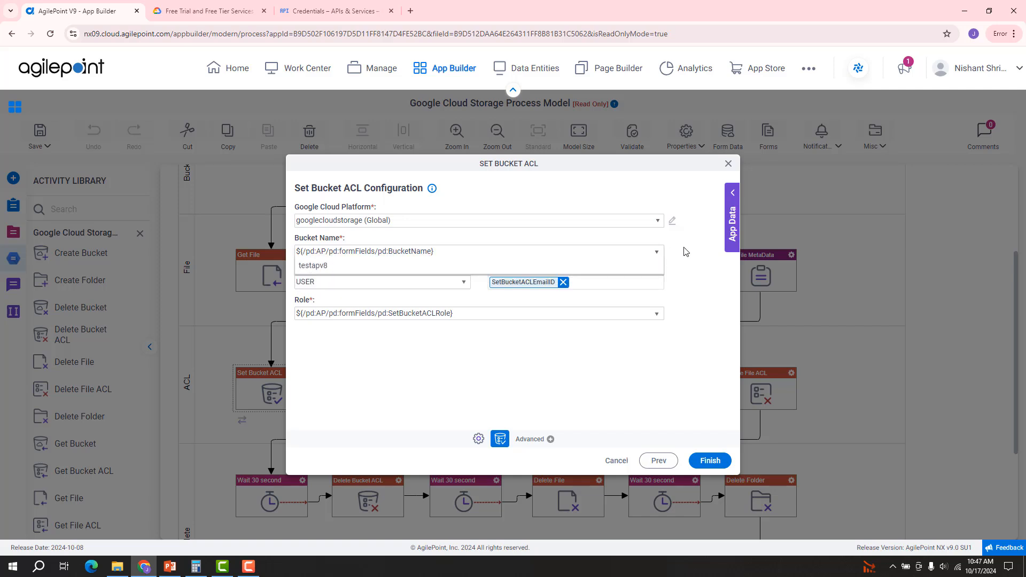
{"action": "left_click", "coordinate": [463, 283]}
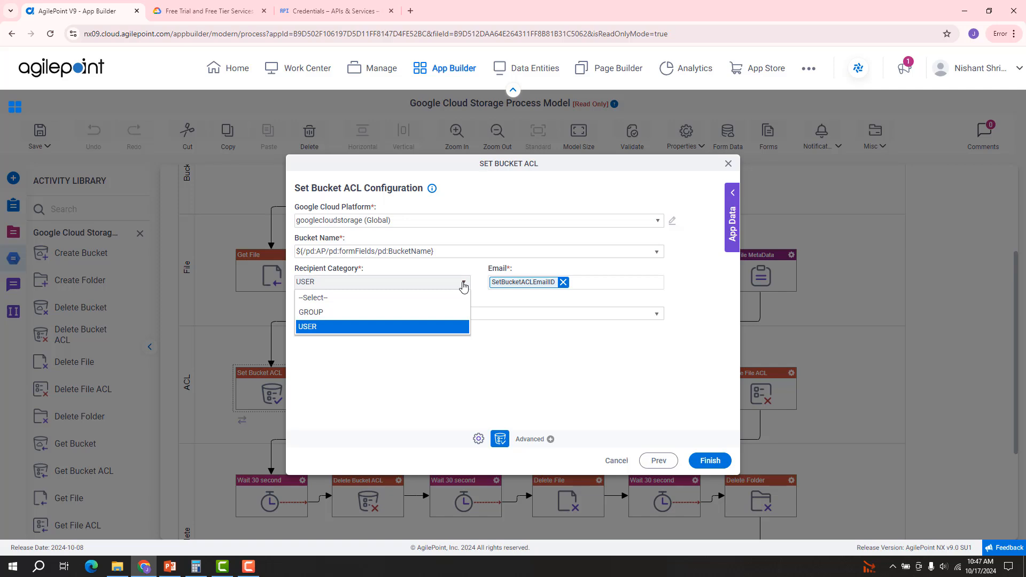
{"action": "left_click", "coordinate": [465, 269]}
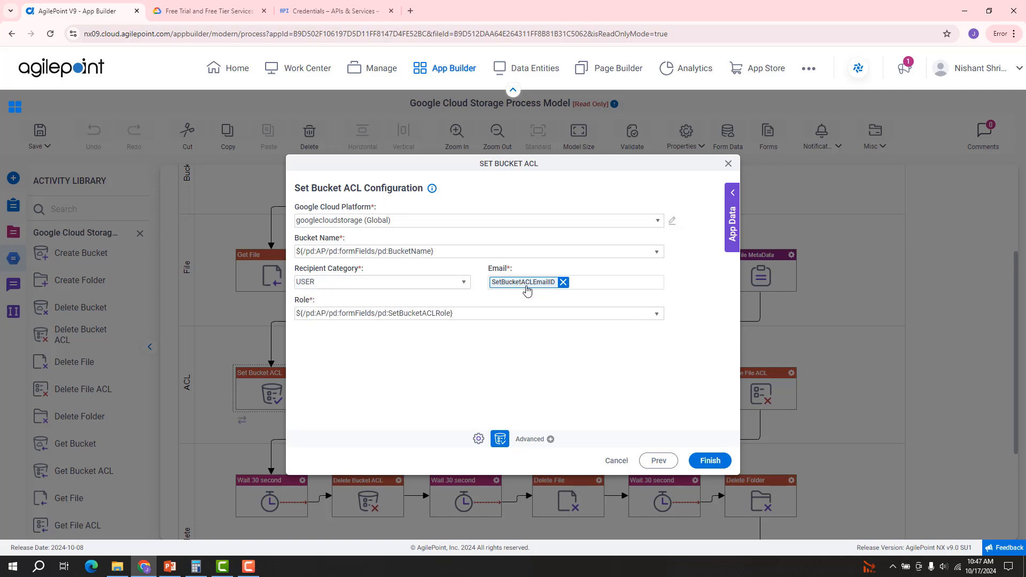
{"action": "left_click", "coordinate": [656, 315]}
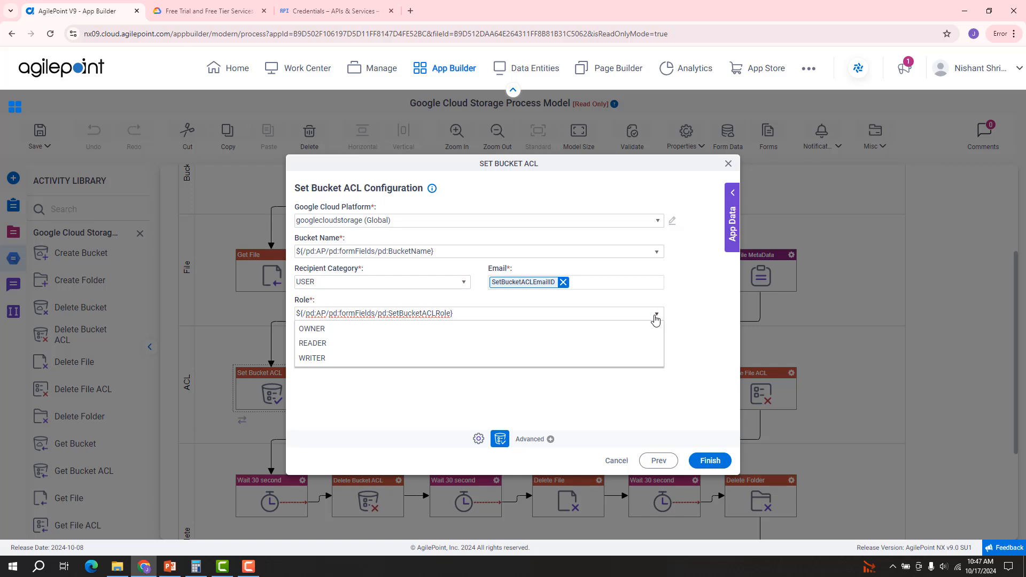
{"action": "left_click", "coordinate": [688, 315]}
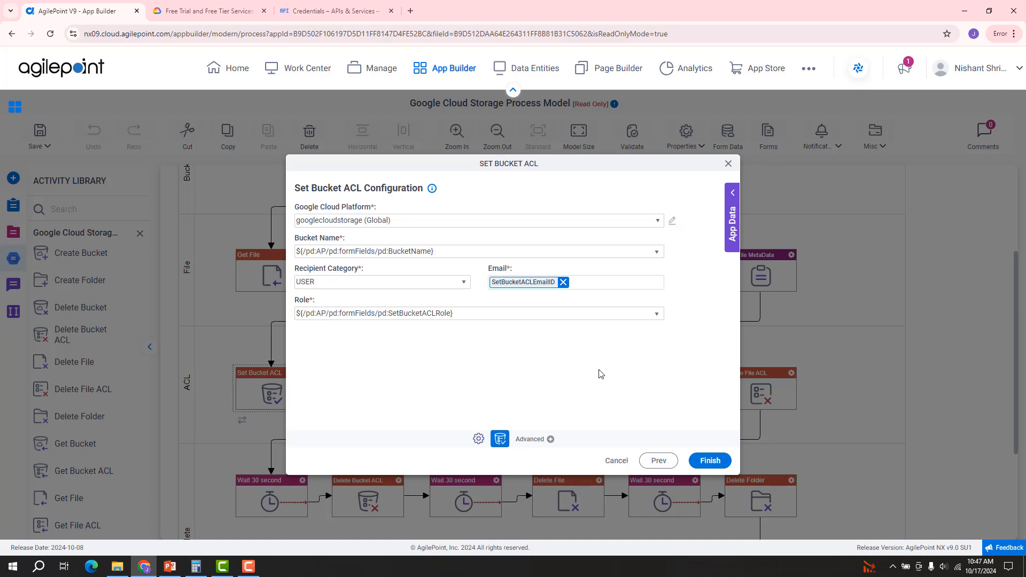
Step: Cancel Set Bucket ACL and open the Set File ACL configuration's connection settings
{"action": "left_click", "coordinate": [618, 462]}
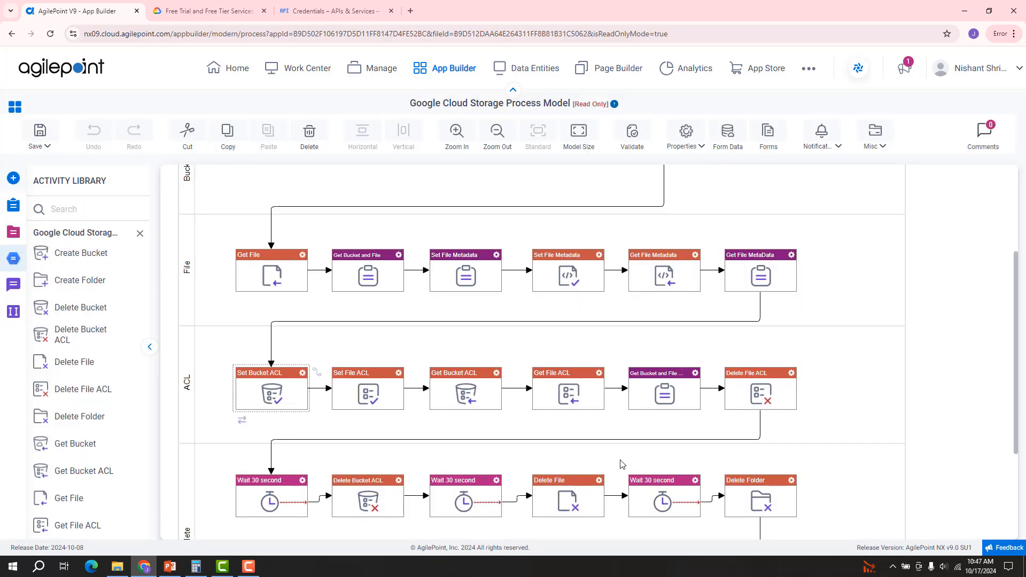
{"action": "left_click", "coordinate": [399, 374]}
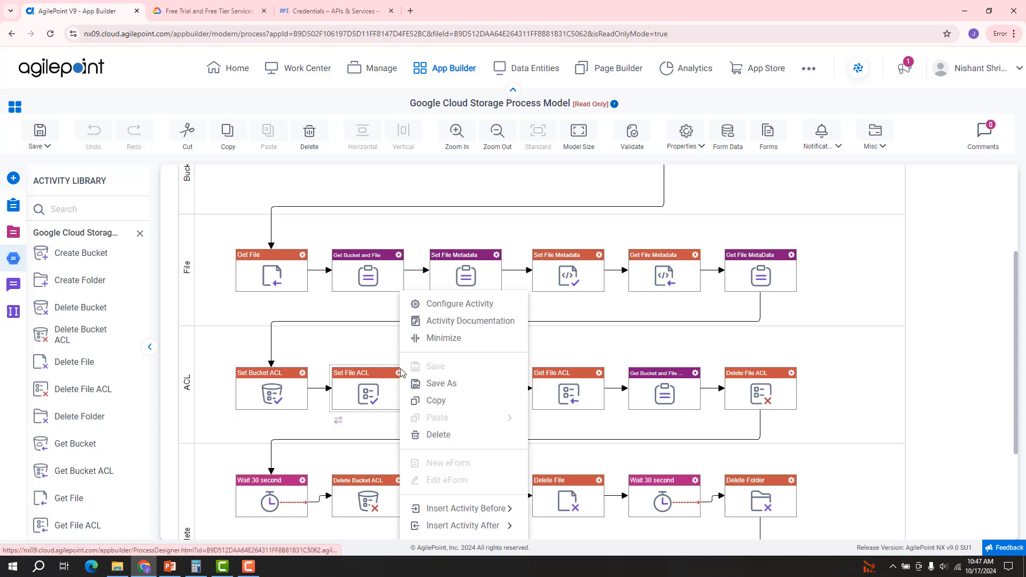
{"action": "left_click", "coordinate": [443, 305]}
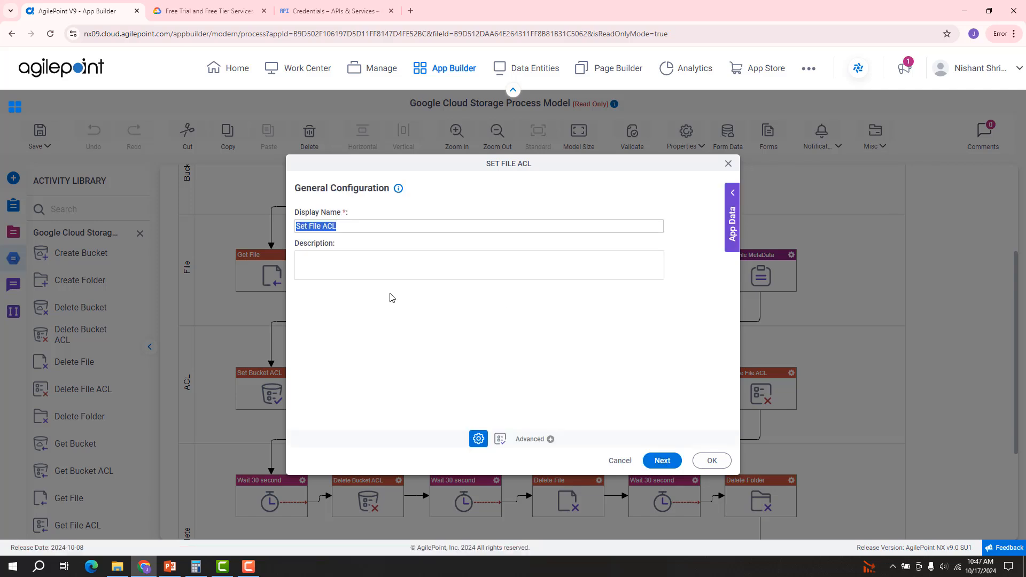
{"action": "left_click", "coordinate": [653, 463]}
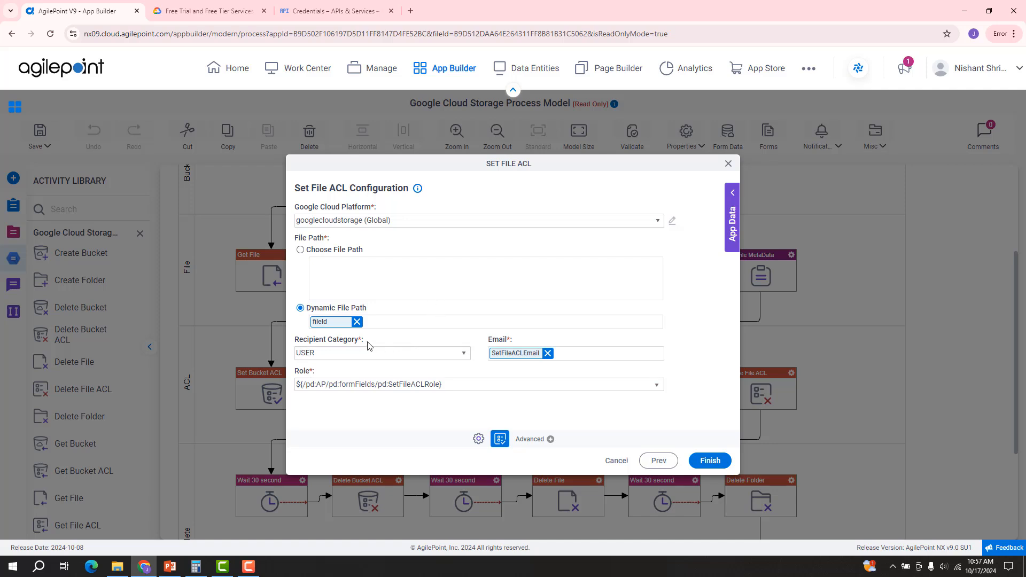
Step: Check Set File ACL's USER recipient category and role options, then cancel without saving
{"action": "left_click", "coordinate": [464, 354]}
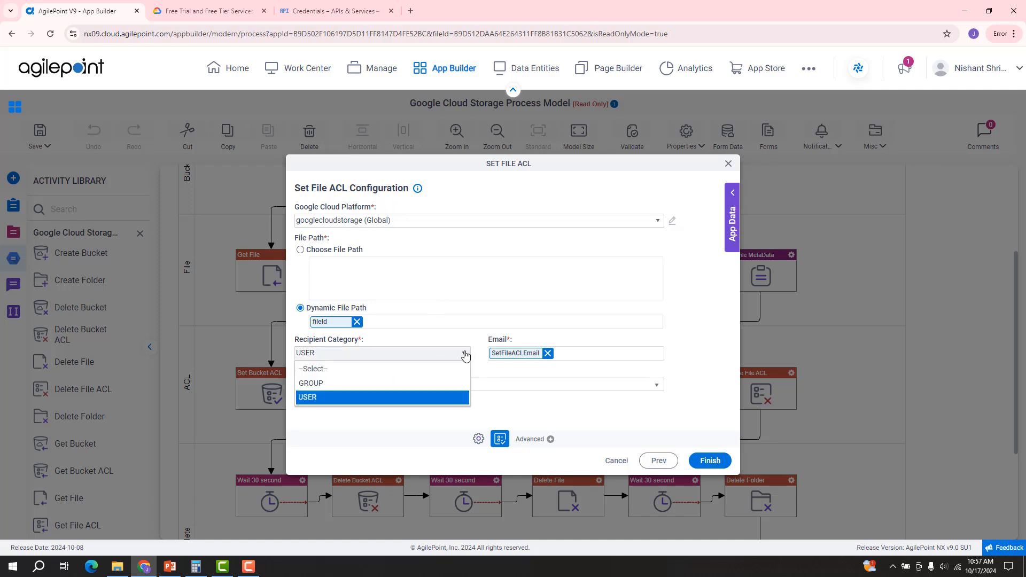
{"action": "left_click", "coordinate": [465, 355]}
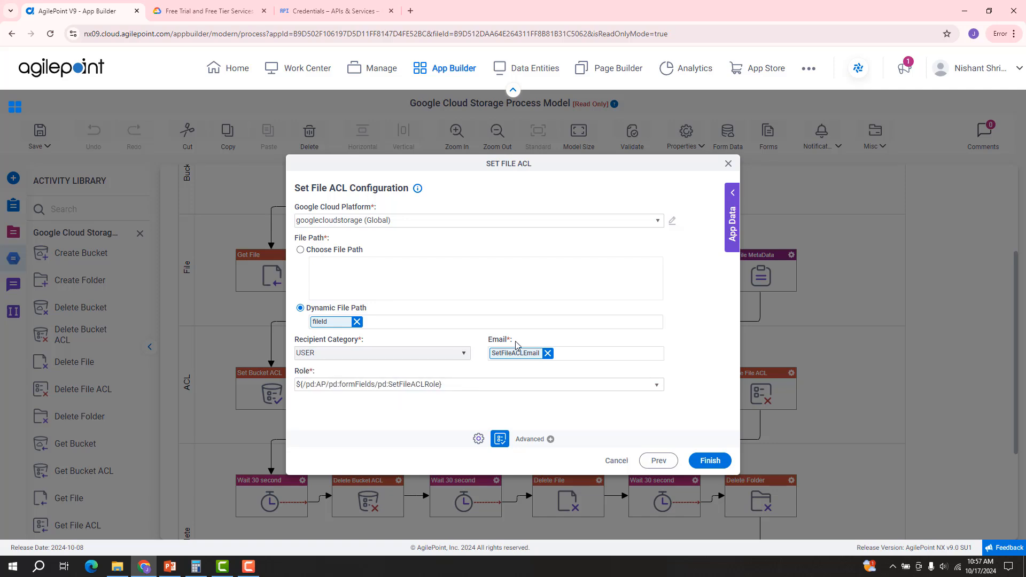
{"action": "left_click", "coordinate": [657, 389]}
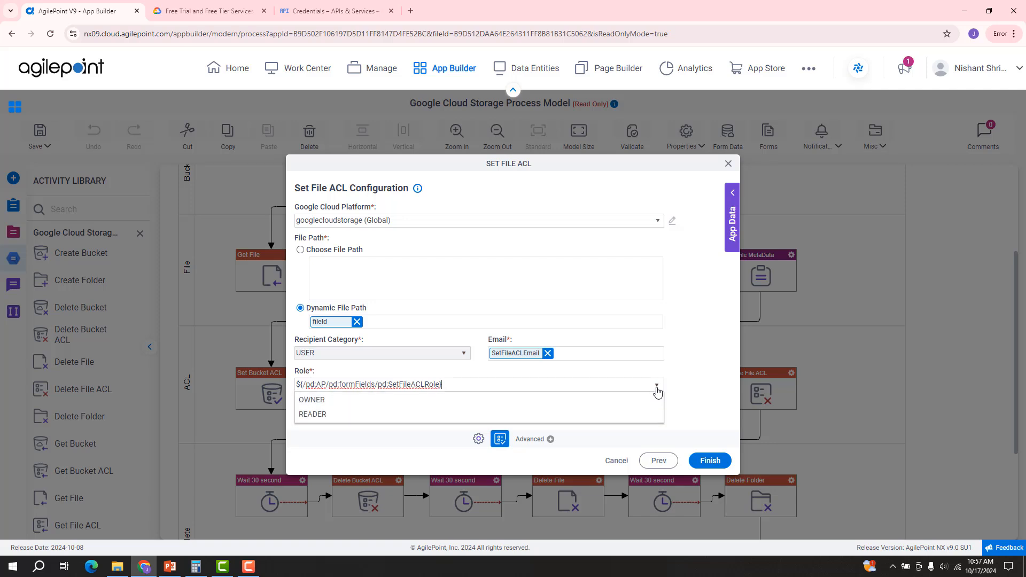
{"action": "left_click", "coordinate": [657, 389]}
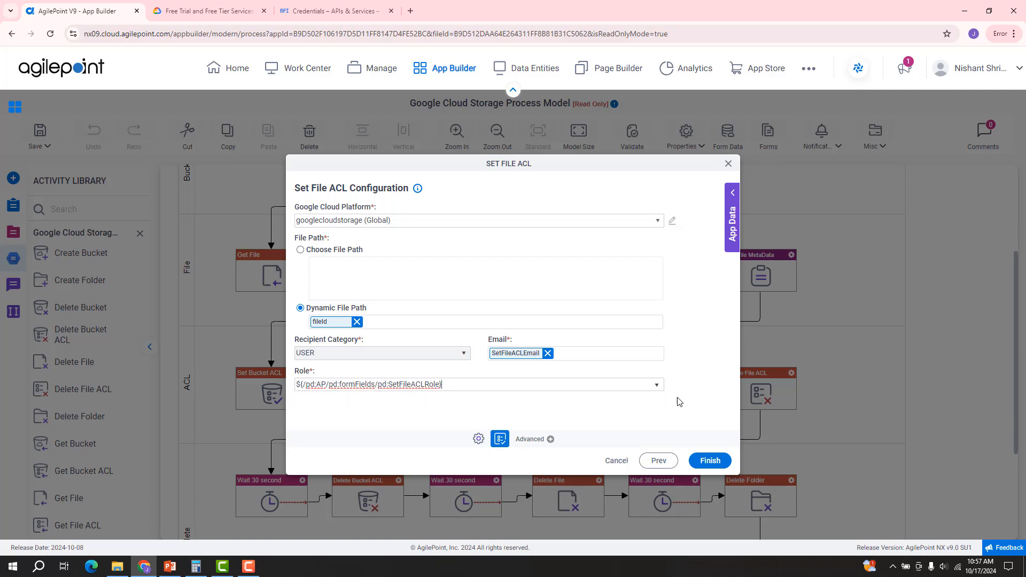
{"action": "left_click", "coordinate": [618, 462]}
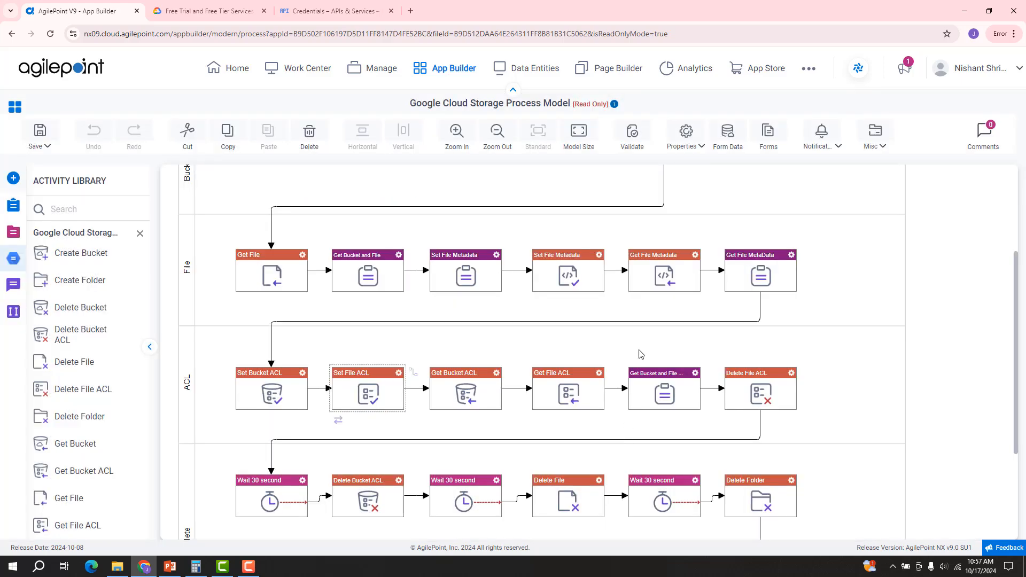
{"action": "left_click", "coordinate": [496, 374]}
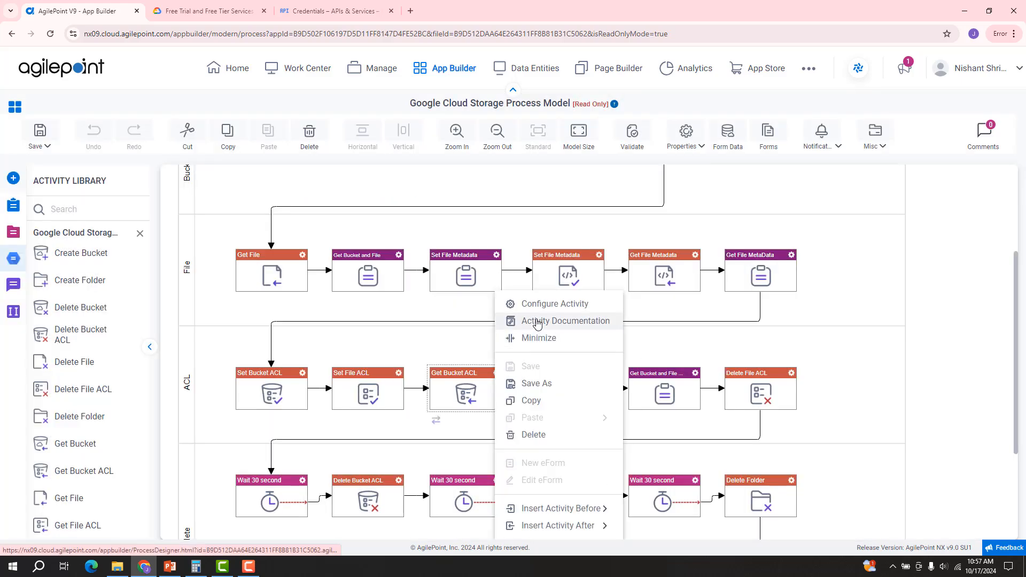
{"action": "left_click", "coordinate": [542, 309]}
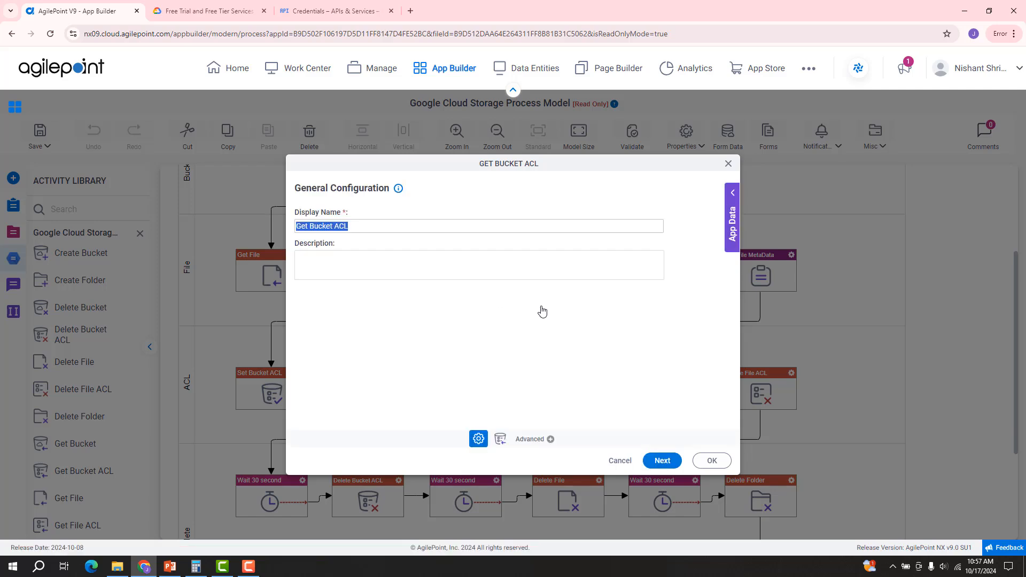
{"action": "left_click", "coordinate": [662, 461]}
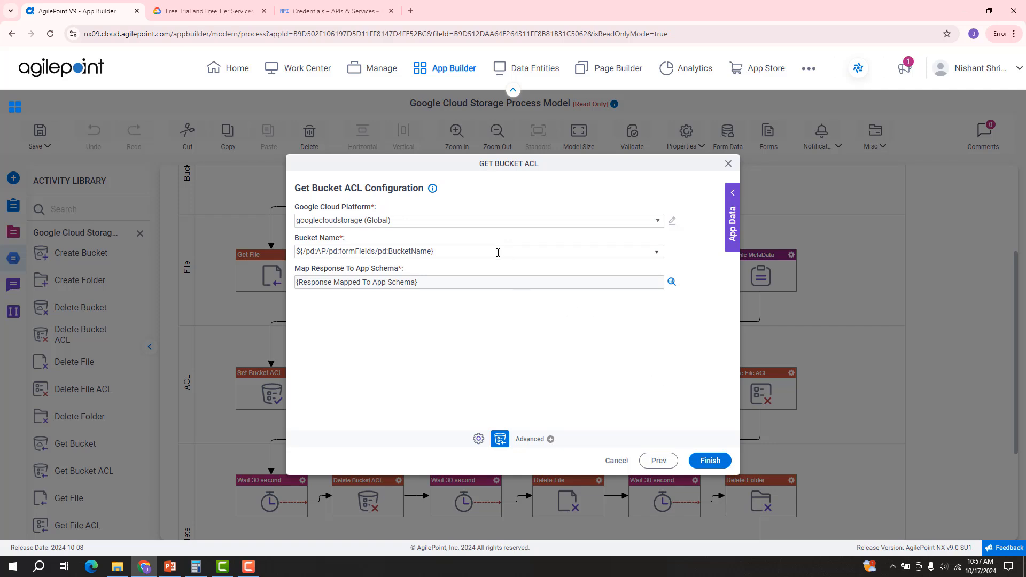
{"action": "left_click", "coordinate": [658, 258]}
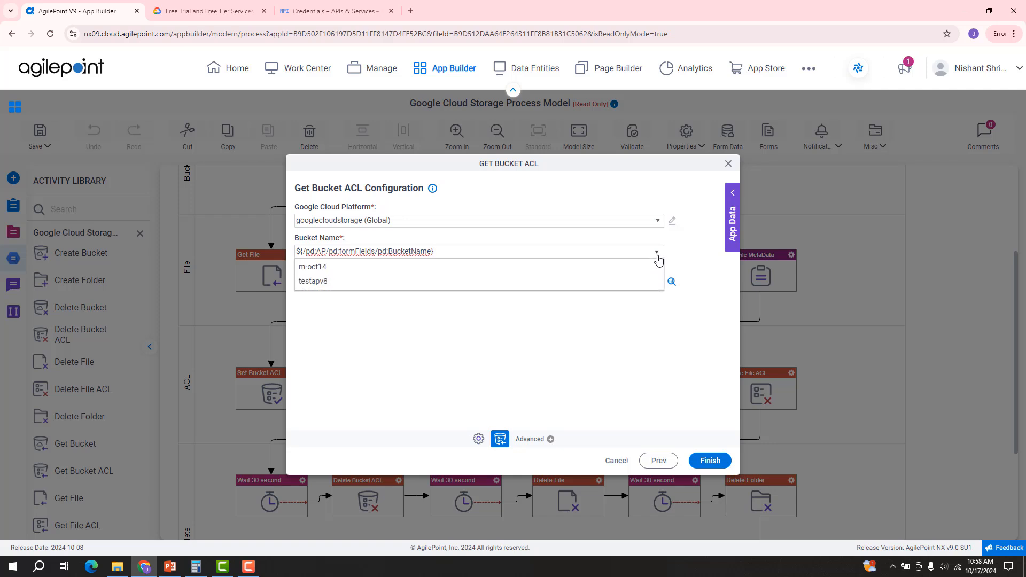
{"action": "left_click", "coordinate": [659, 259]}
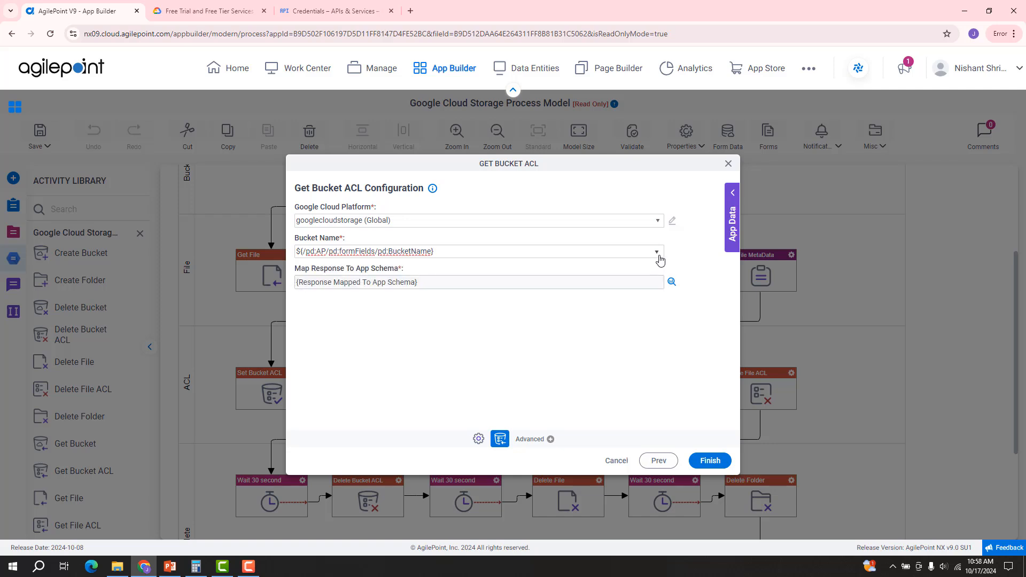
{"action": "left_click", "coordinate": [672, 282]}
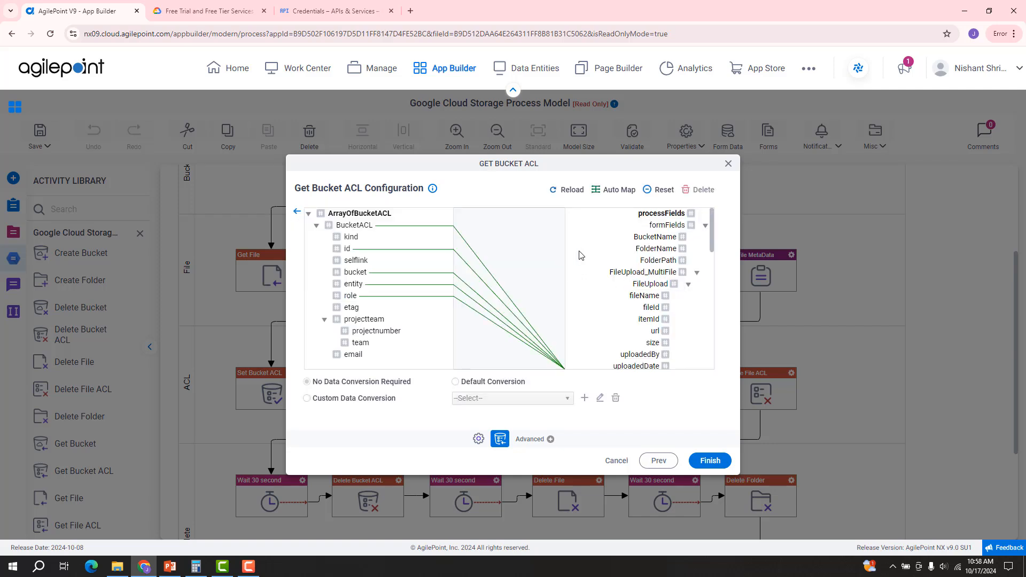
{"action": "scroll", "coordinate": [575, 257], "scroll_direction": "down", "scroll_amount": 5}
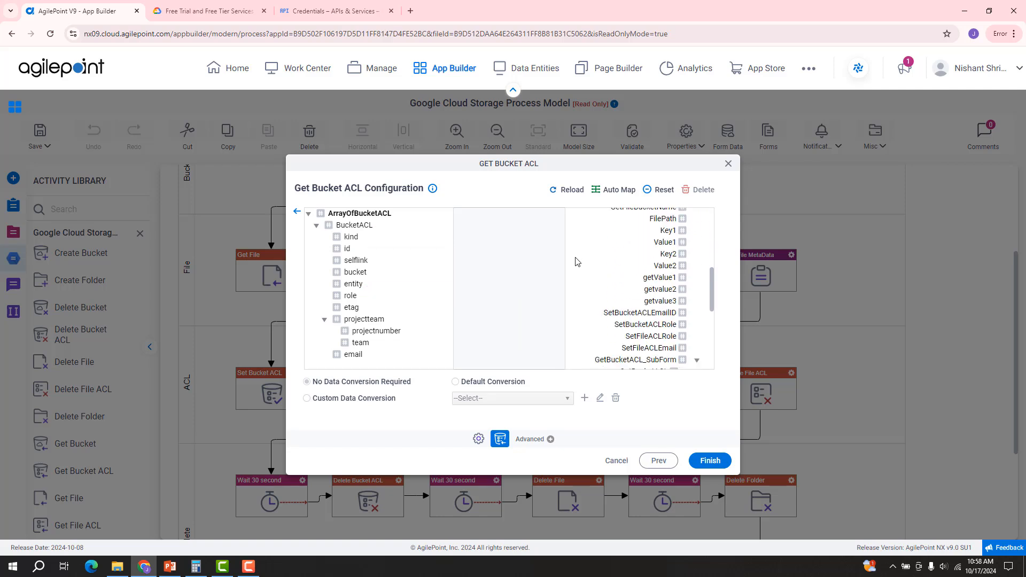
{"action": "scroll", "coordinate": [576, 261], "scroll_direction": "down", "scroll_amount": 2}
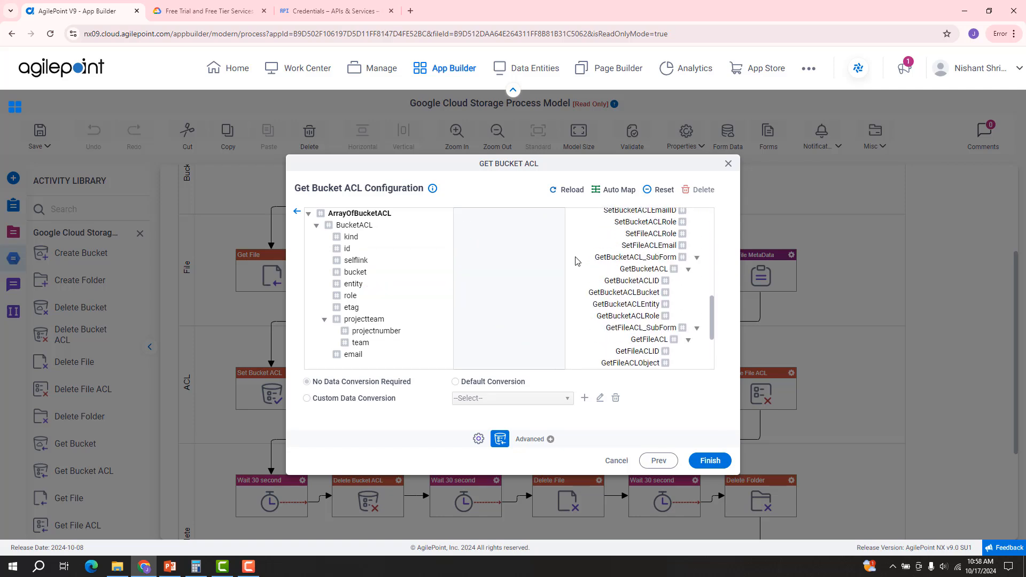
{"action": "left_click", "coordinate": [298, 213]}
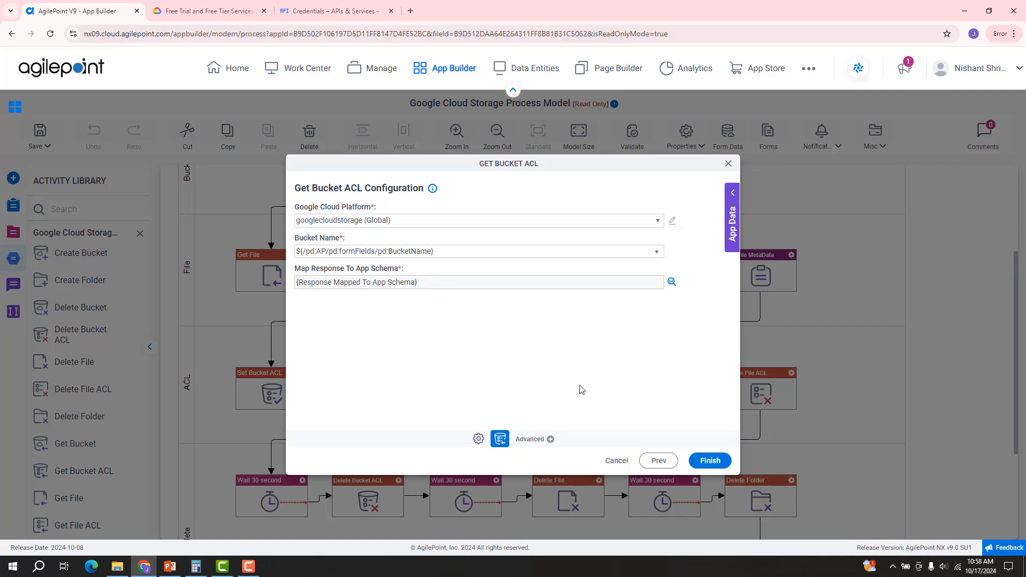
{"action": "left_click", "coordinate": [616, 461]}
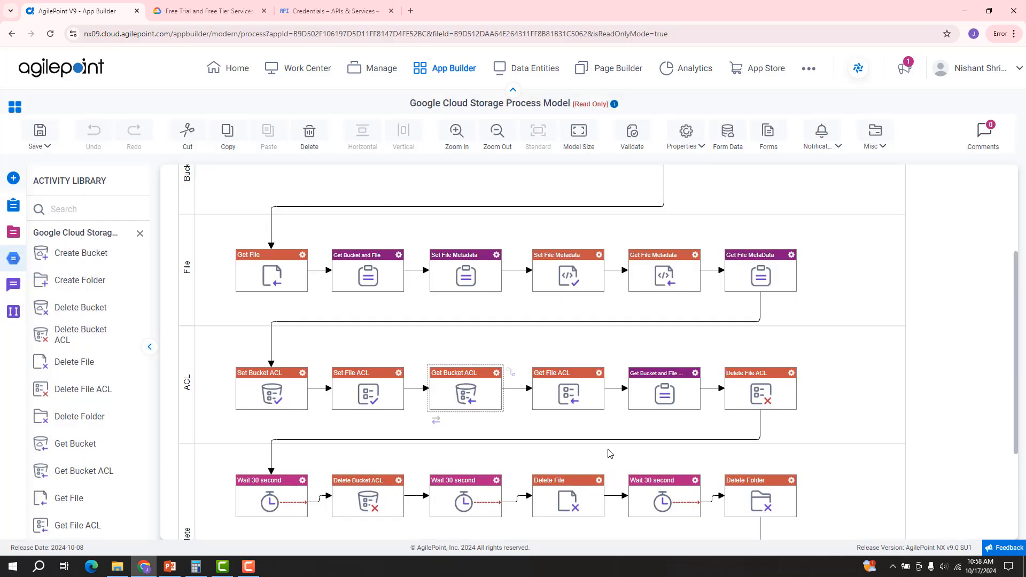
{"action": "left_click", "coordinate": [599, 374]}
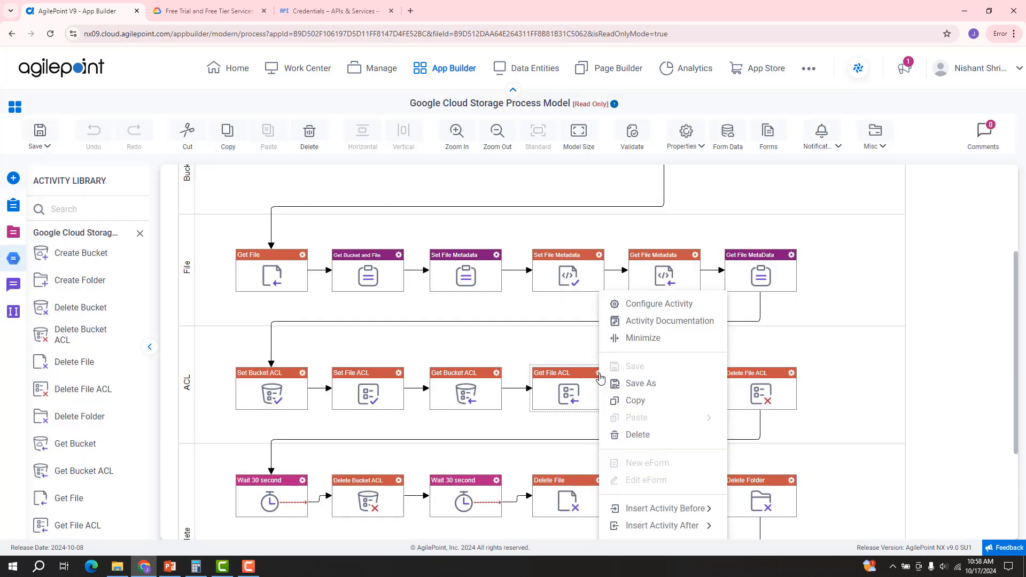
{"action": "left_click", "coordinate": [633, 306]}
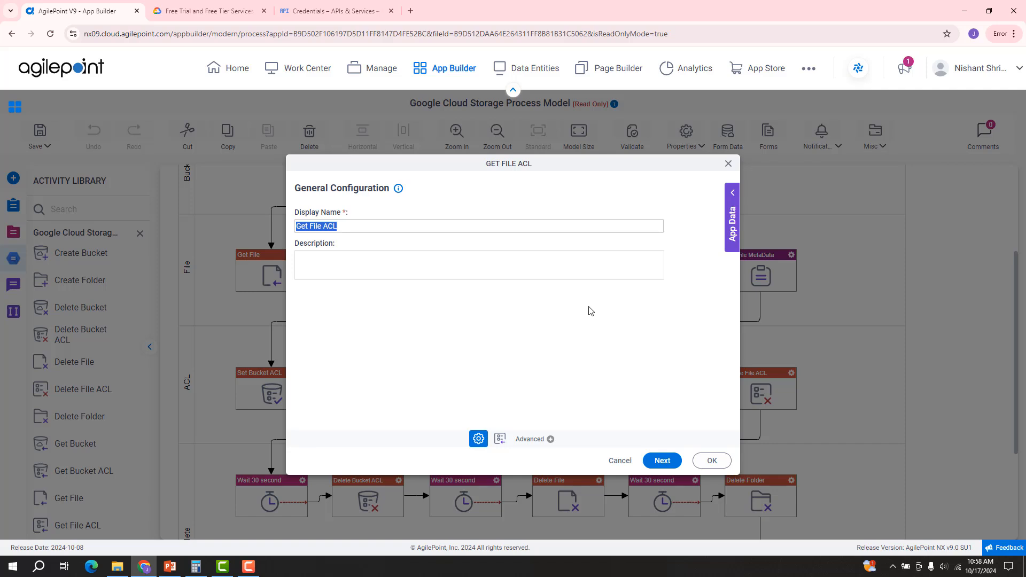
{"action": "left_click", "coordinate": [661, 460]}
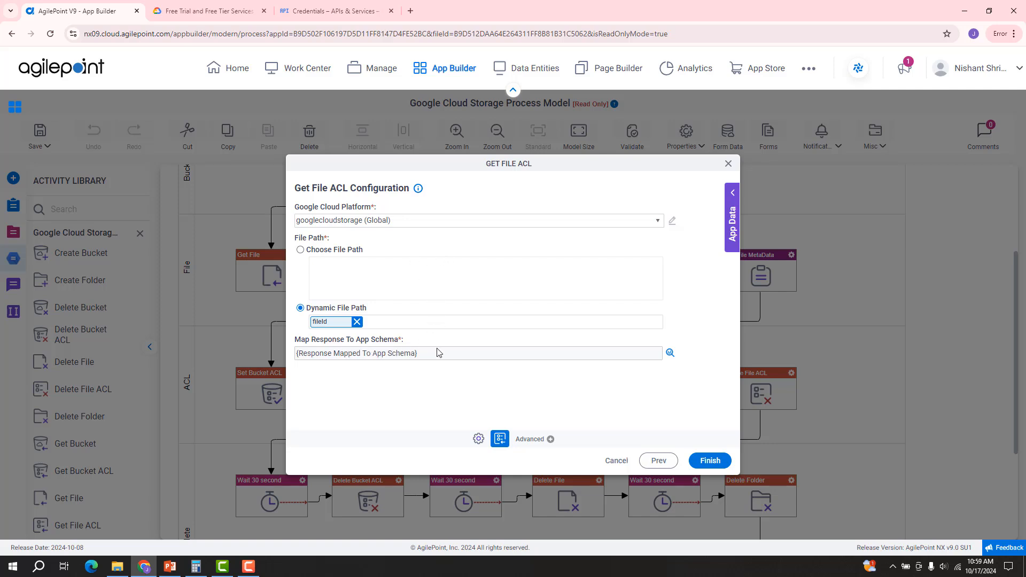
{"action": "left_click", "coordinate": [669, 355]}
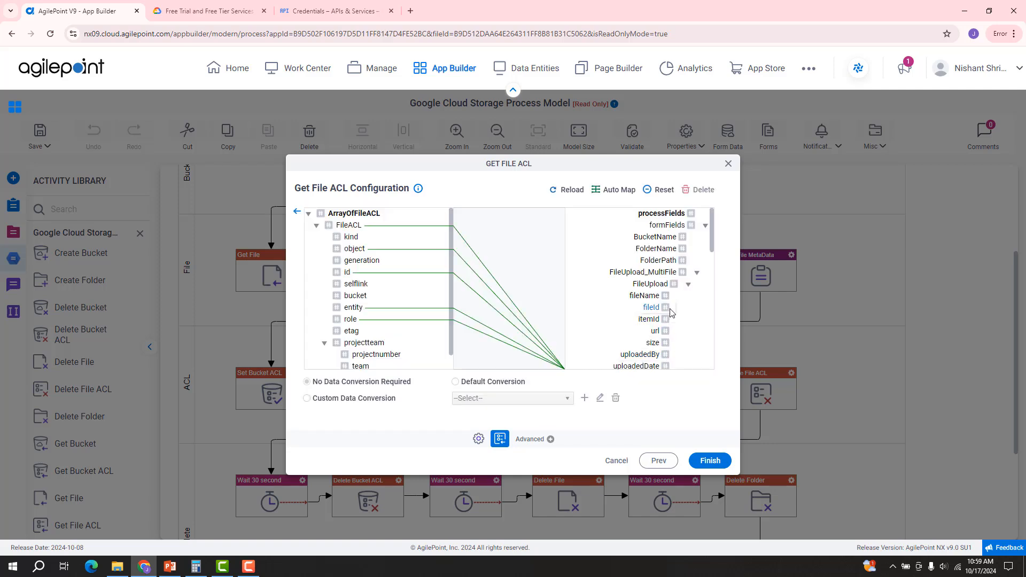
{"action": "scroll", "coordinate": [672, 313], "scroll_direction": "down", "scroll_amount": 5}
{"action": "scroll", "coordinate": [672, 313], "scroll_direction": "down", "scroll_amount": 10}
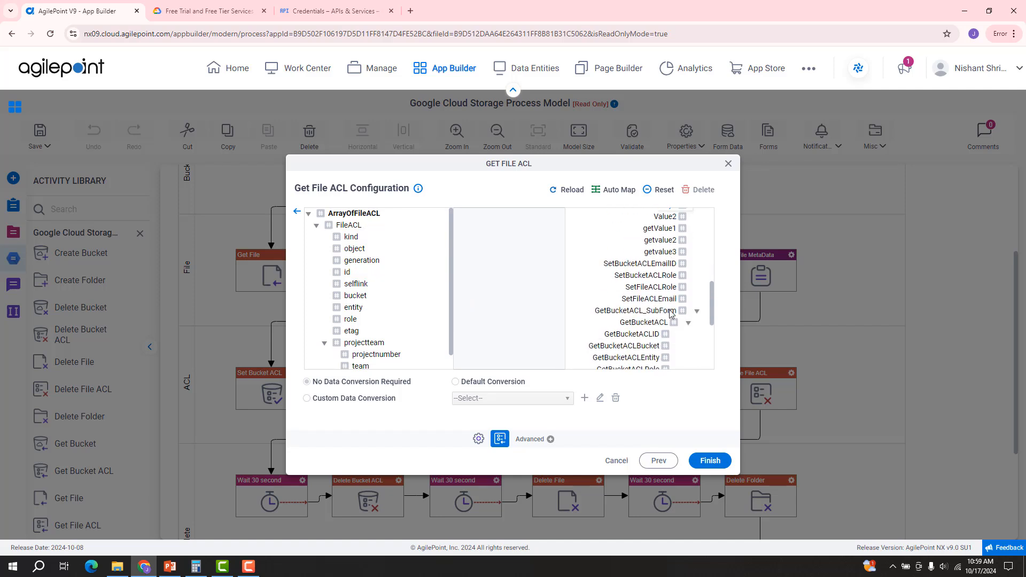
{"action": "left_click", "coordinate": [298, 212]}
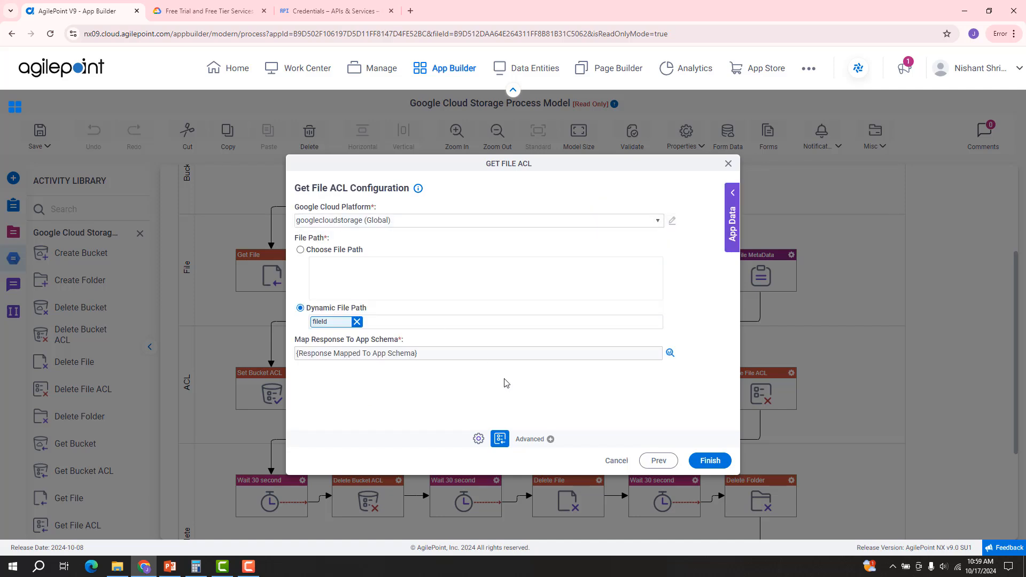
{"action": "left_click", "coordinate": [616, 461]}
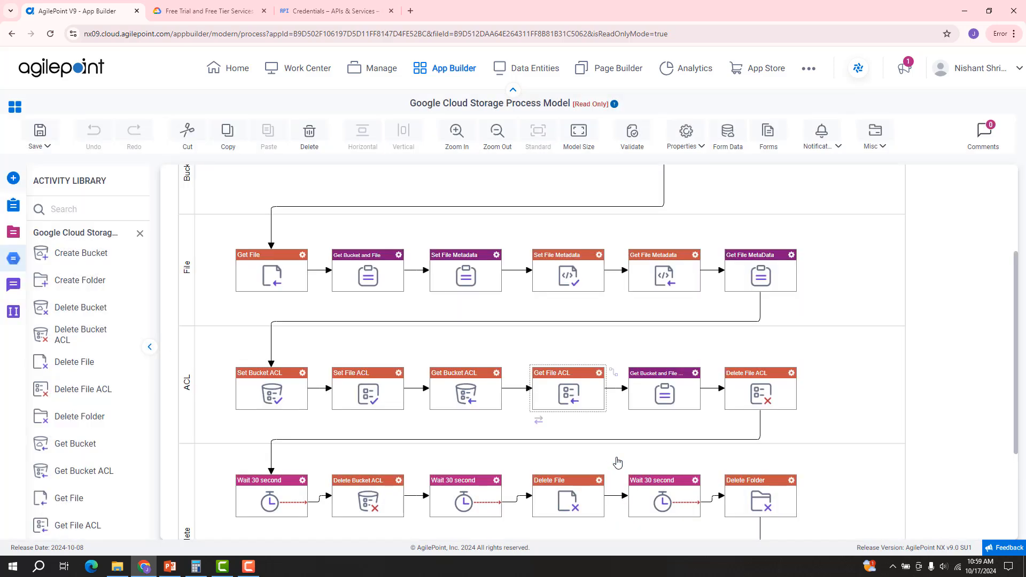
{"action": "left_click", "coordinate": [792, 375]}
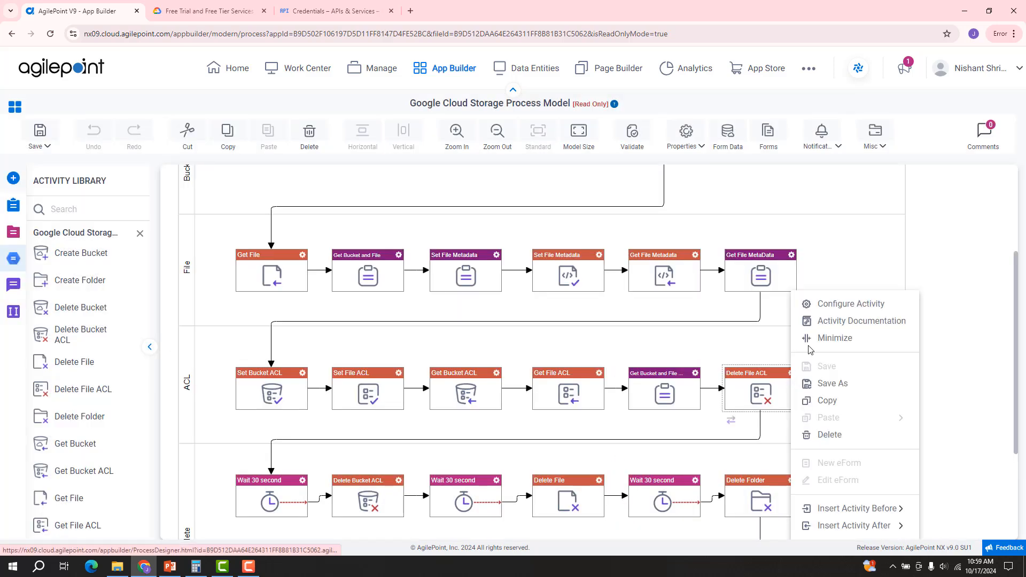
{"action": "left_click", "coordinate": [827, 309]}
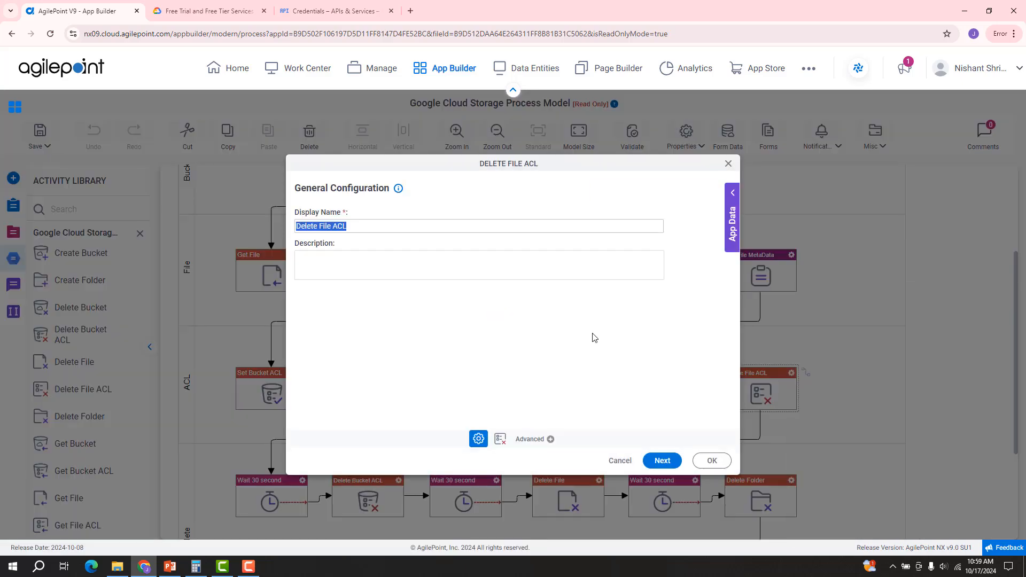
{"action": "left_click", "coordinate": [661, 461]}
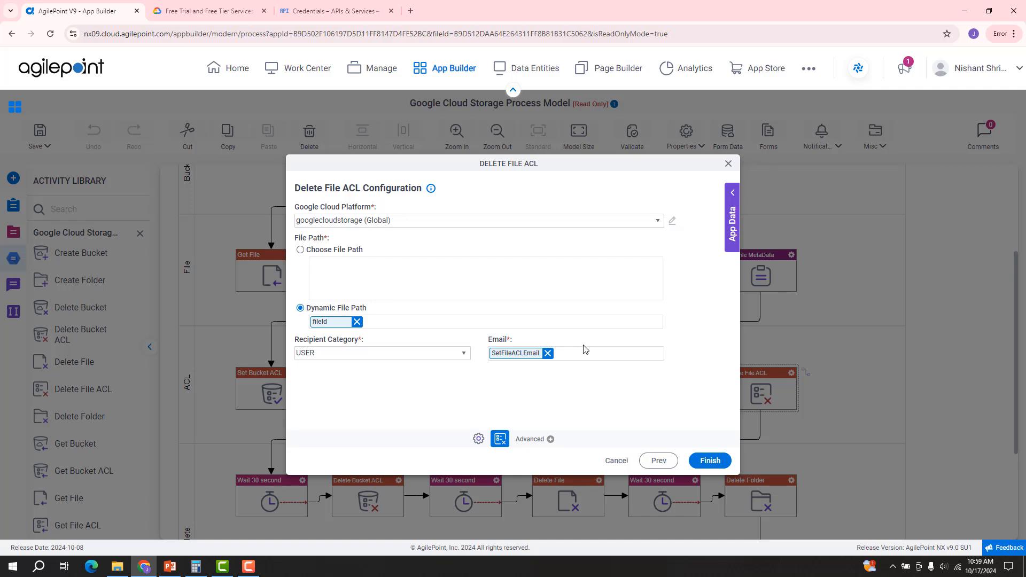
{"action": "left_click", "coordinate": [617, 461]}
{"action": "scroll", "coordinate": [391, 398], "scroll_direction": "down", "scroll_amount": 3}
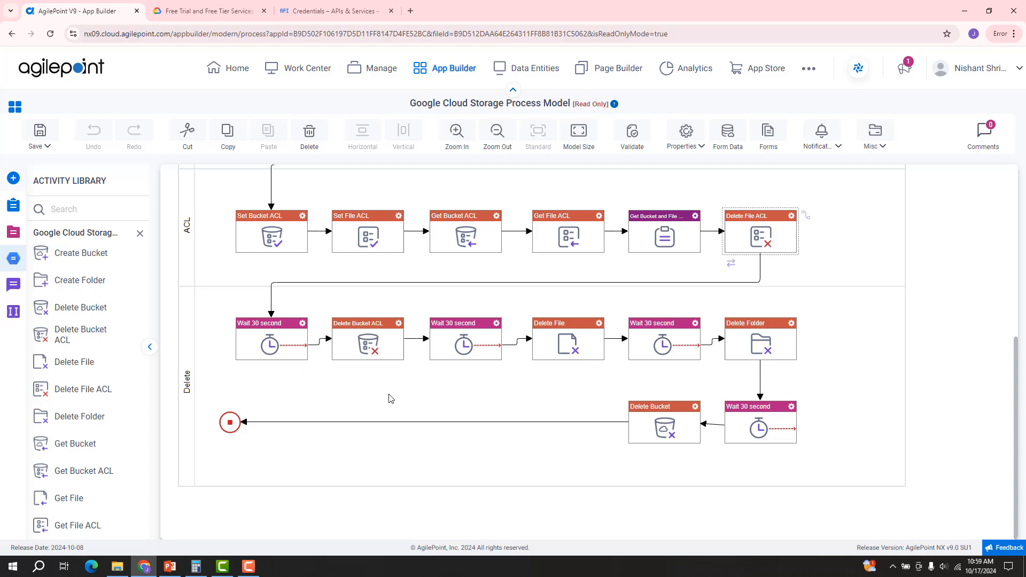
{"action": "right_click", "coordinate": [399, 328]}
{"action": "left_click", "coordinate": [447, 305]}
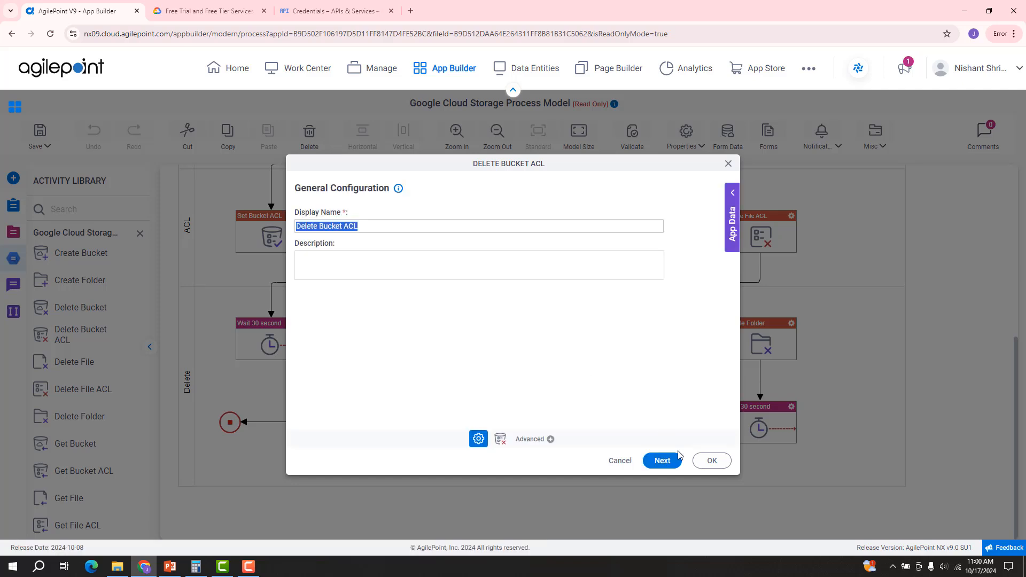
{"action": "left_click", "coordinate": [668, 465]}
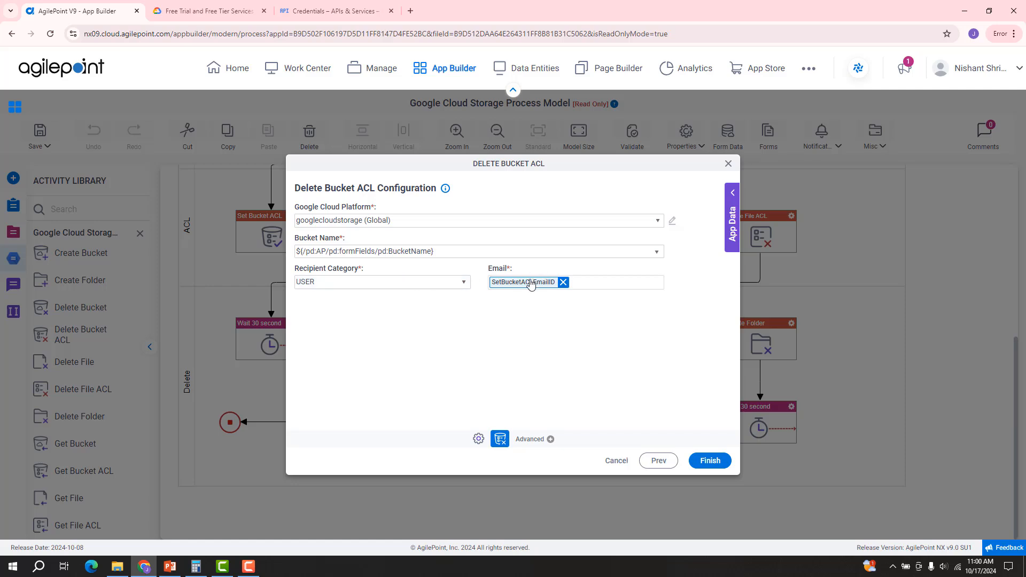
{"action": "left_click", "coordinate": [614, 463]}
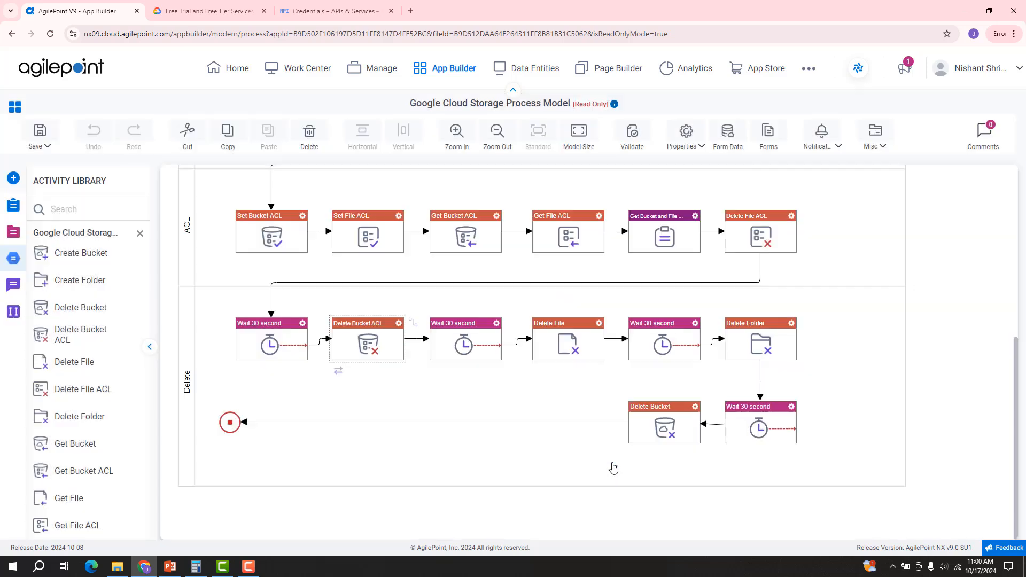
{"action": "right_click", "coordinate": [596, 328]}
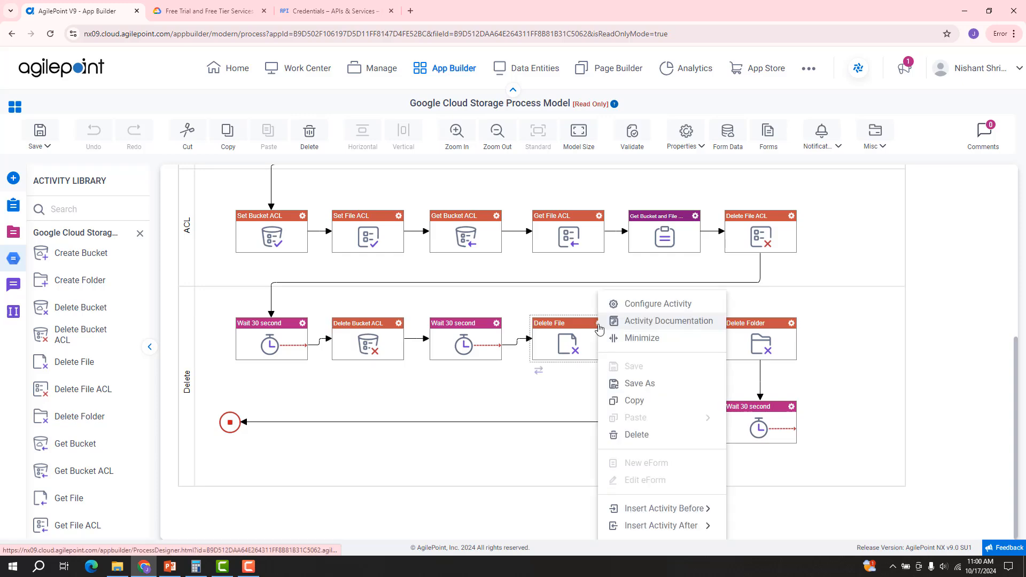
{"action": "left_click", "coordinate": [643, 305]}
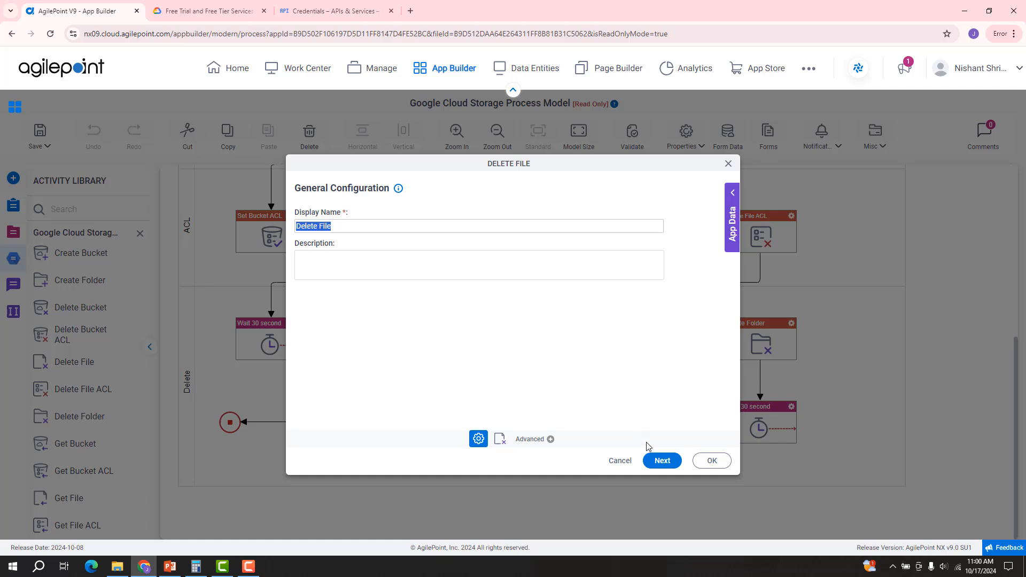
{"action": "left_click", "coordinate": [662, 460]}
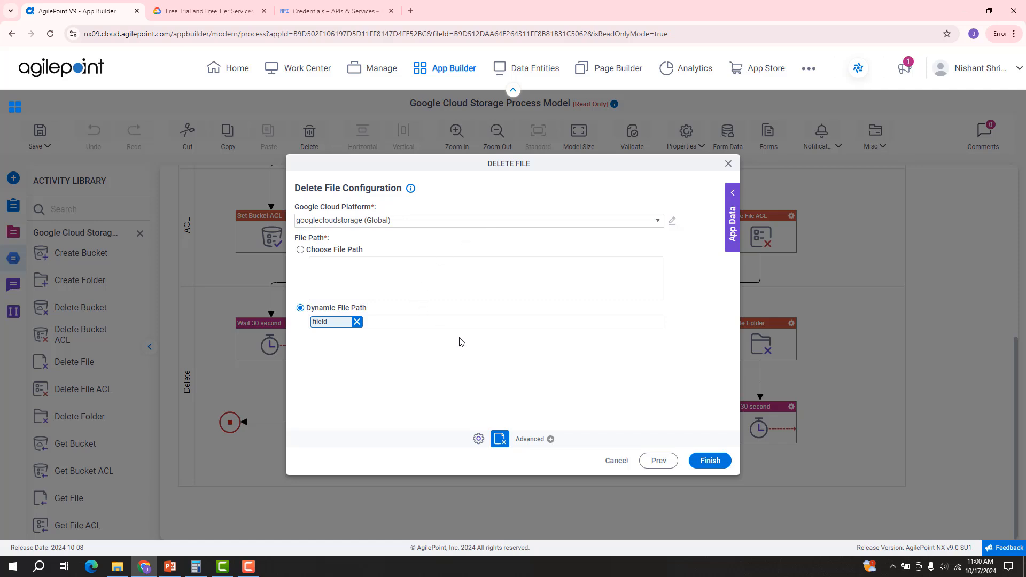
{"action": "left_click", "coordinate": [624, 461]}
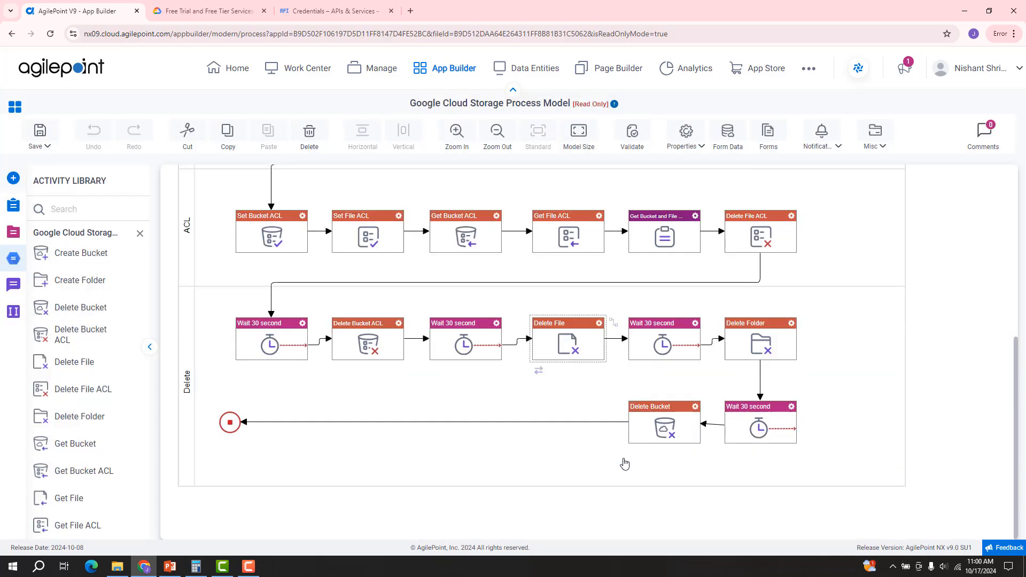
{"action": "left_click", "coordinate": [791, 324]}
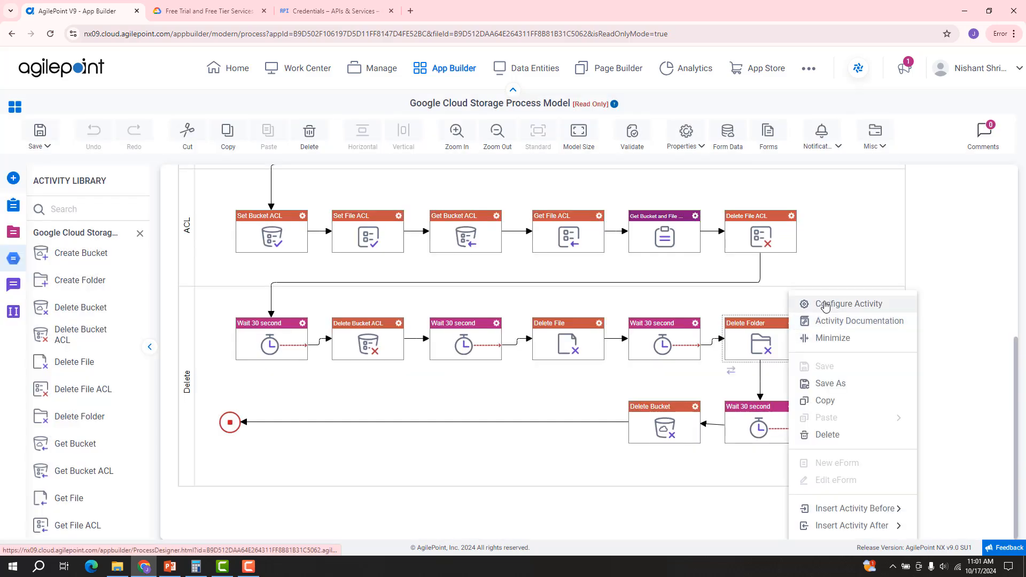
{"action": "left_click", "coordinate": [825, 305]}
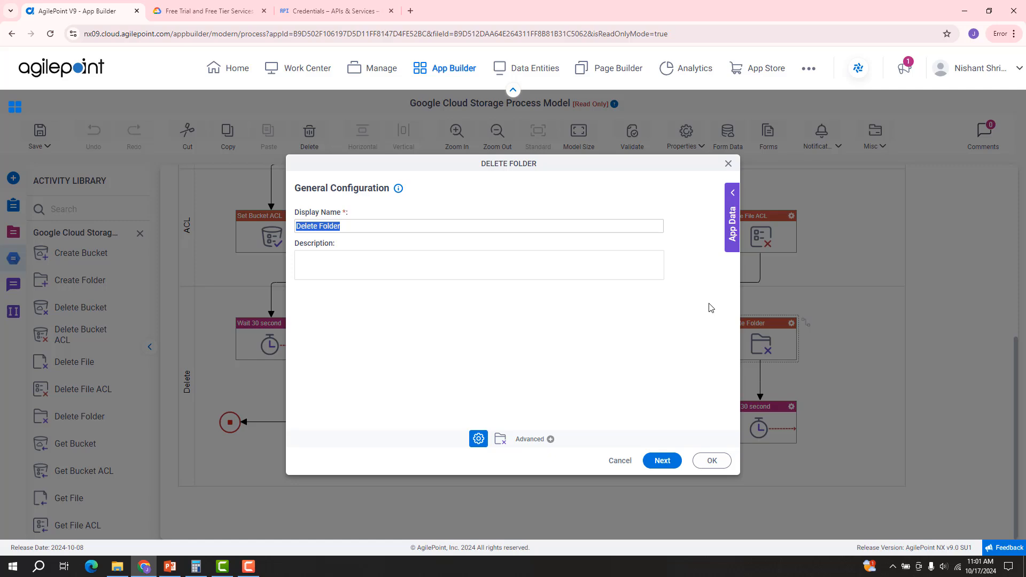
{"action": "left_click", "coordinate": [666, 459]}
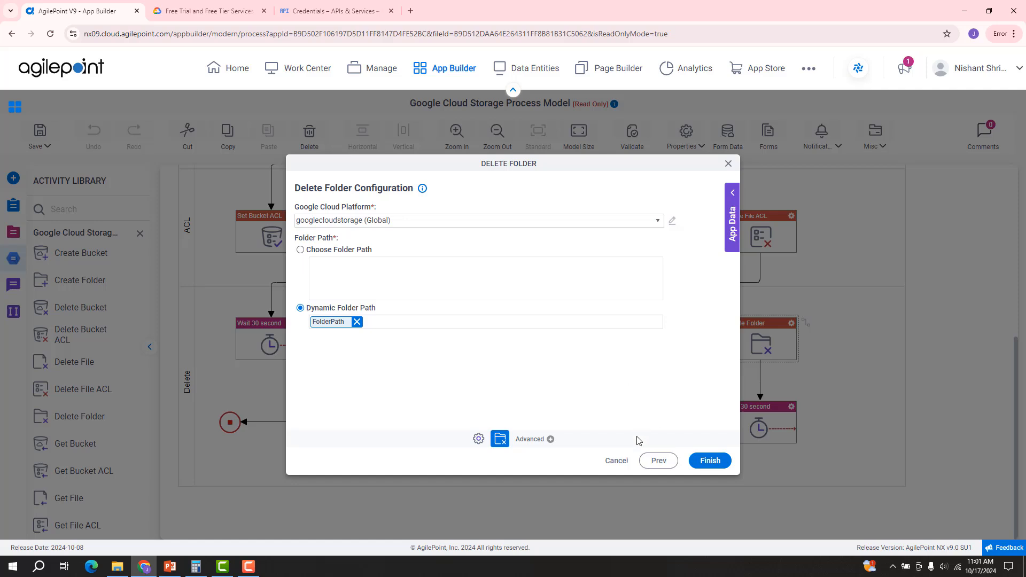
{"action": "left_click", "coordinate": [620, 461]}
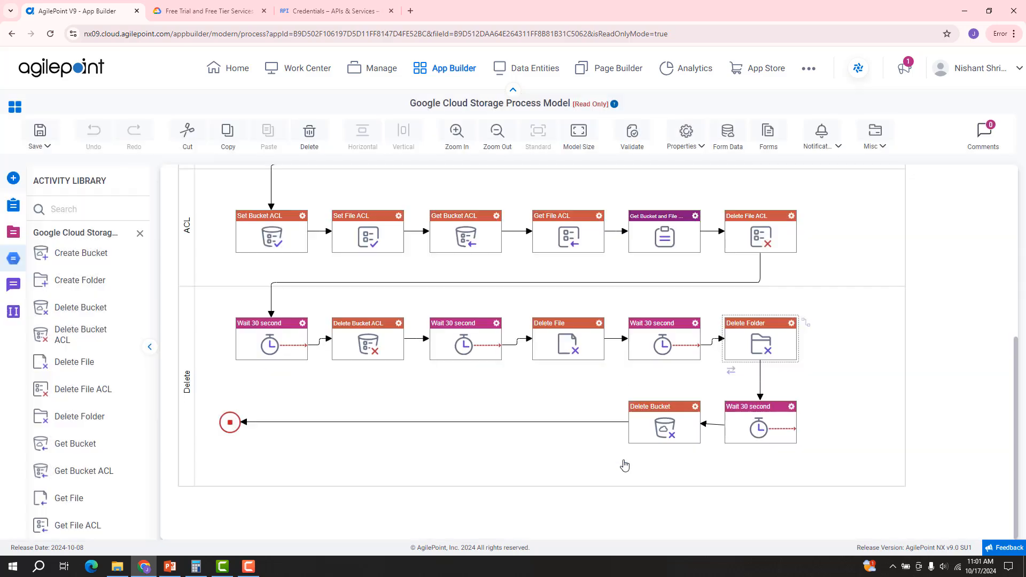
{"action": "left_click", "coordinate": [696, 407]}
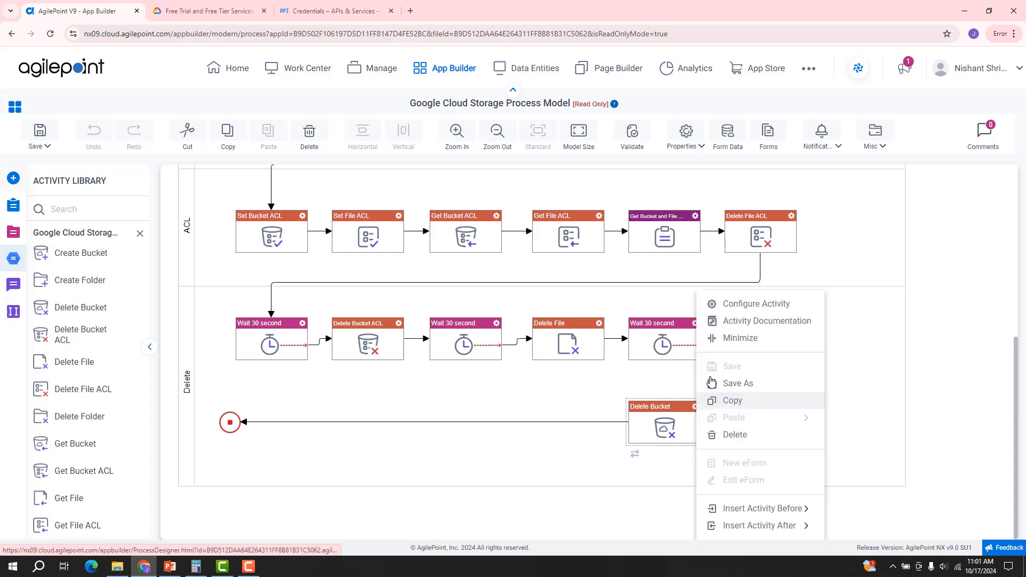
{"action": "left_click", "coordinate": [718, 303]}
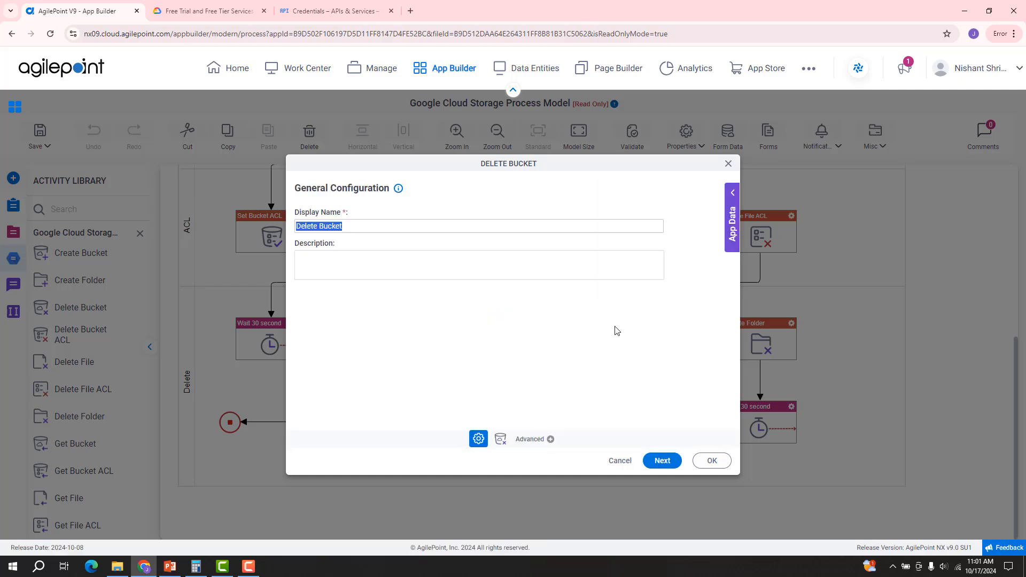
{"action": "left_click", "coordinate": [663, 461]}
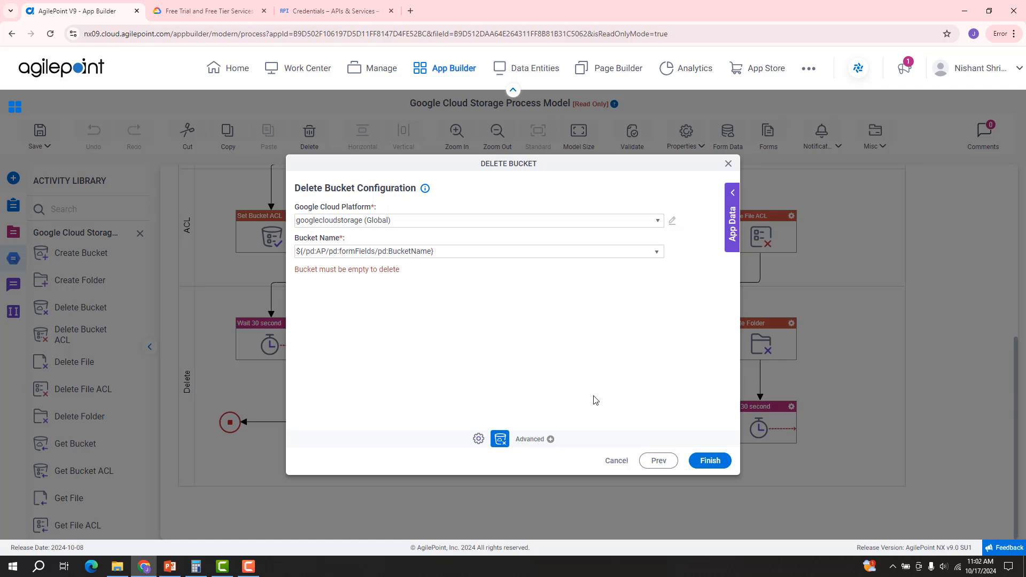
{"action": "left_click", "coordinate": [616, 461]}
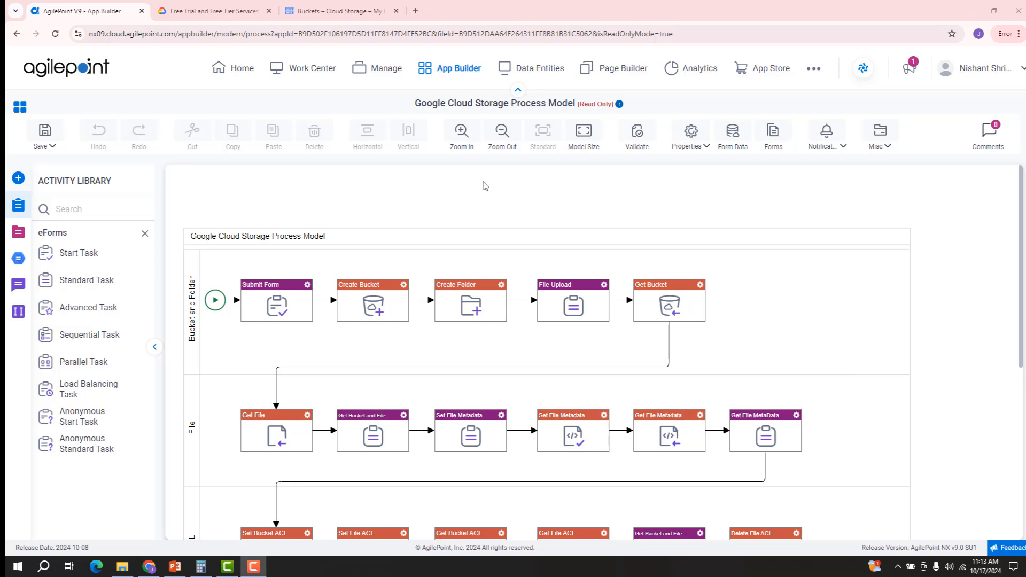
Step: Launch the Google Cloud Storage app from My Apps and submit bucket nxv9gcsdemo, folder GCS Demo
{"action": "left_click", "coordinate": [315, 68]}
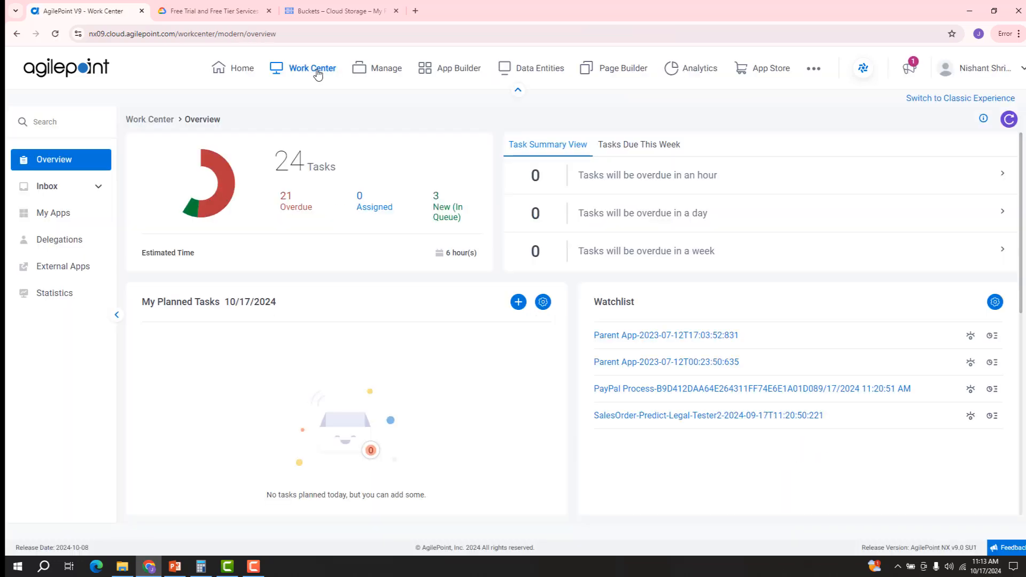
{"action": "left_click", "coordinate": [70, 214]}
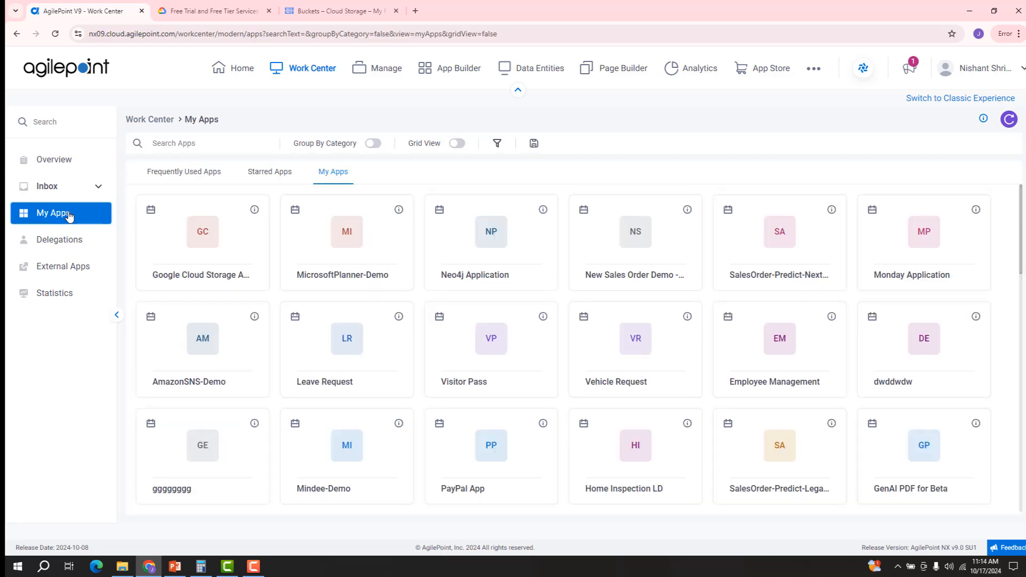
{"action": "left_click", "coordinate": [210, 242]}
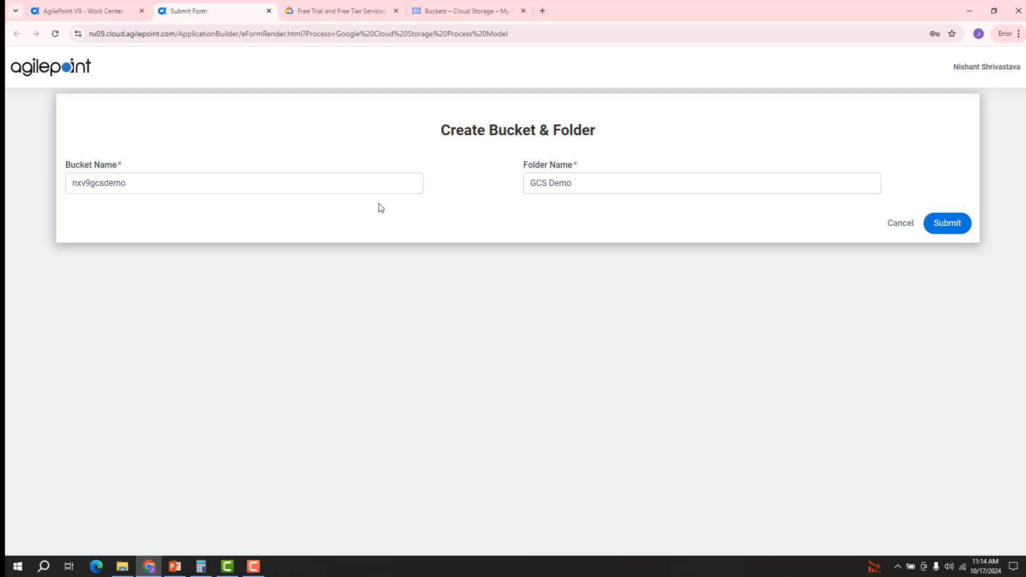
{"action": "left_click", "coordinate": [218, 192]}
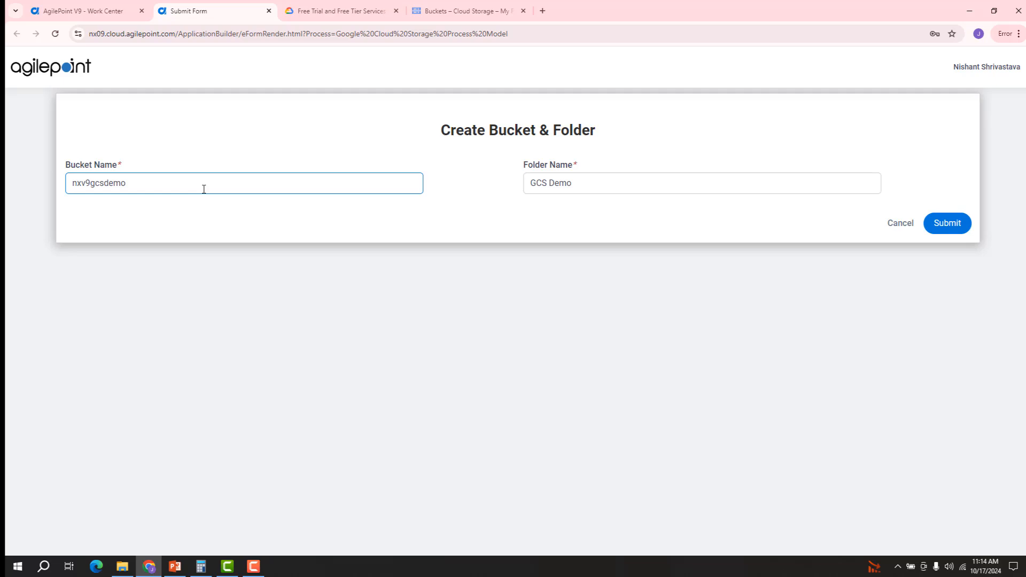
{"action": "left_click", "coordinate": [580, 182]}
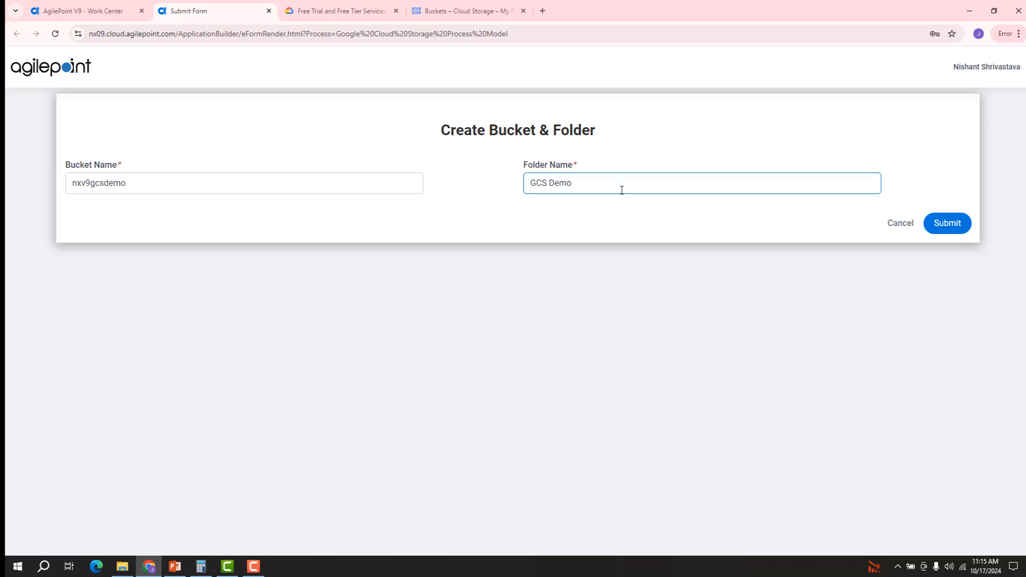
{"action": "left_click", "coordinate": [946, 224]}
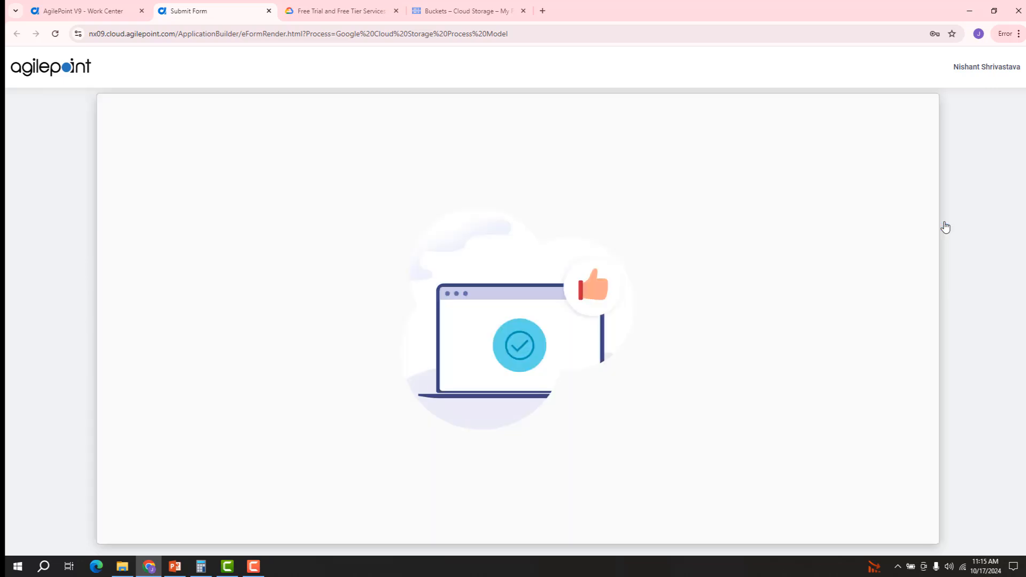
{"action": "left_click", "coordinate": [93, 188]}
Step: Open the inbox tasks and view the running process behind the File Upload task
{"action": "left_click", "coordinate": [64, 213]}
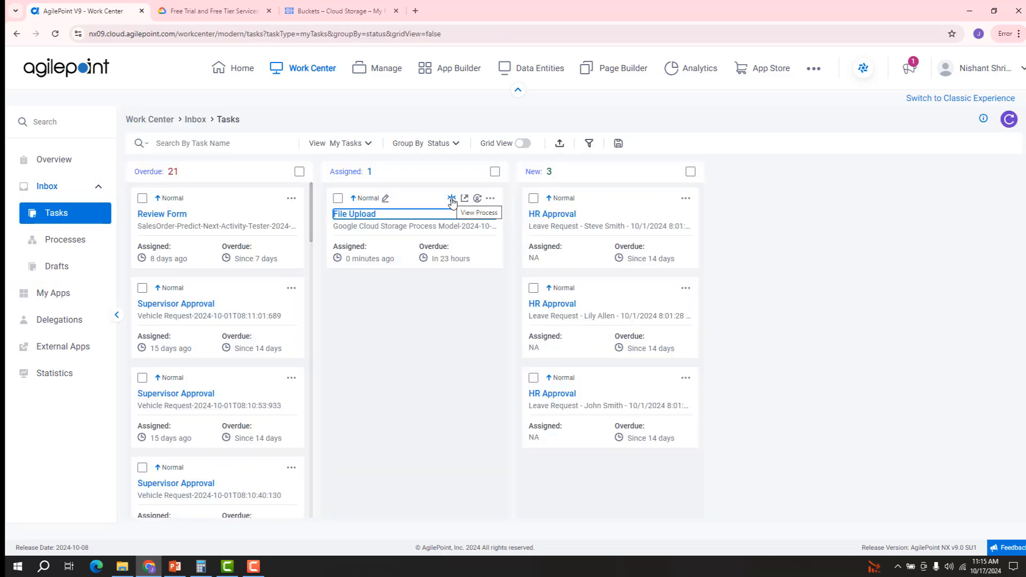
{"action": "left_click", "coordinate": [452, 200]}
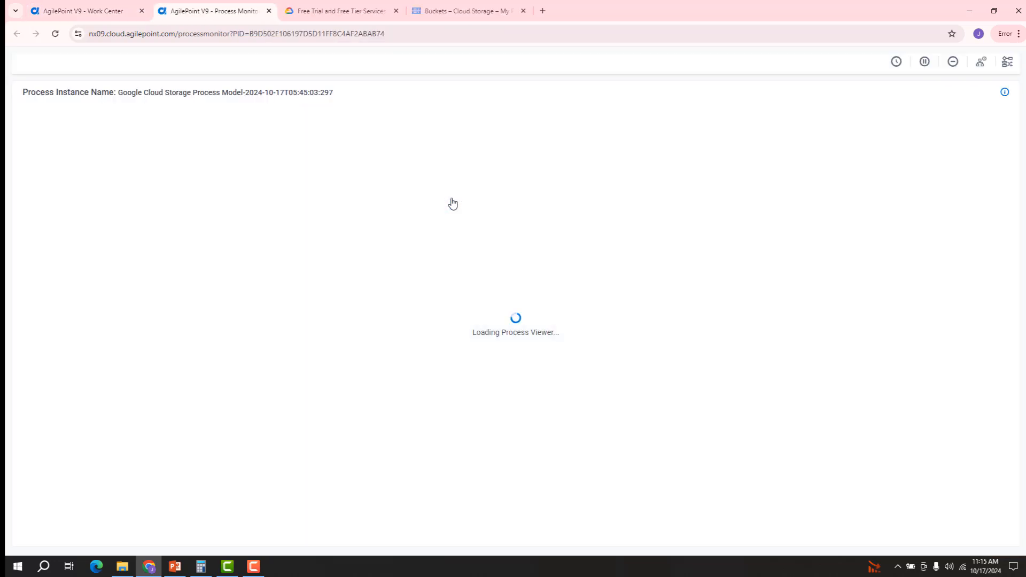
{"action": "mouse_move", "coordinate": [417, 202]}
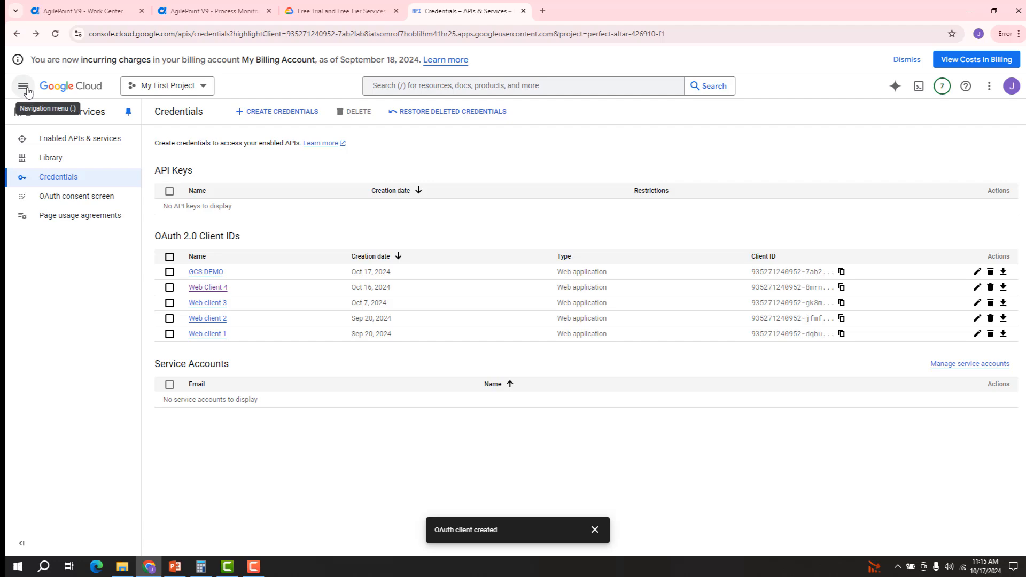
Step: Open bucket nxv9gcsdemo in Cloud Storage Buckets, then select the File Upload activity in the process monitor
{"action": "left_click", "coordinate": [24, 88]}
{"action": "left_click", "coordinate": [22, 88]}
{"action": "left_click", "coordinate": [21, 89]}
{"action": "mouse_move", "coordinate": [92, 364]}
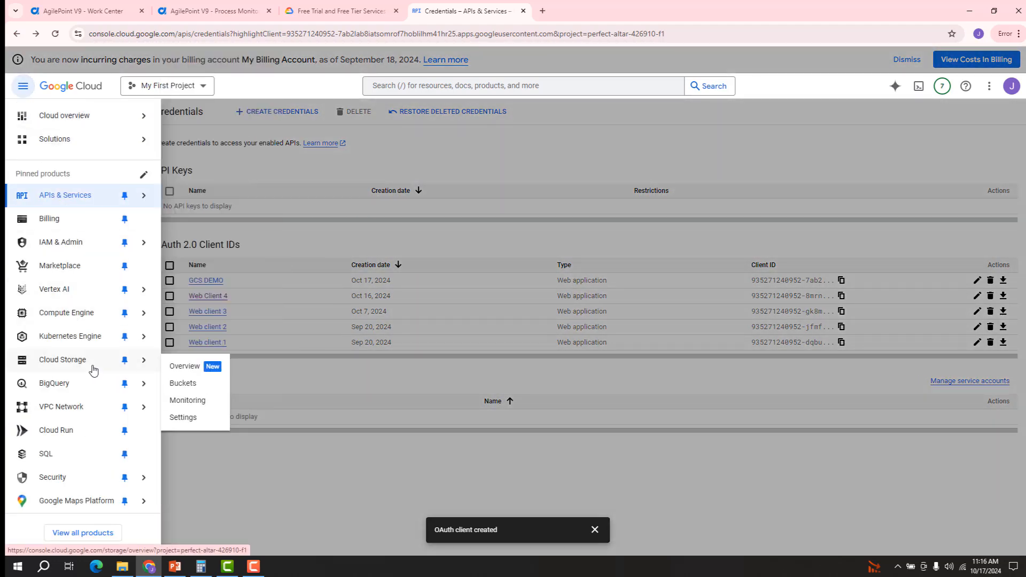
{"action": "left_click", "coordinate": [193, 386]}
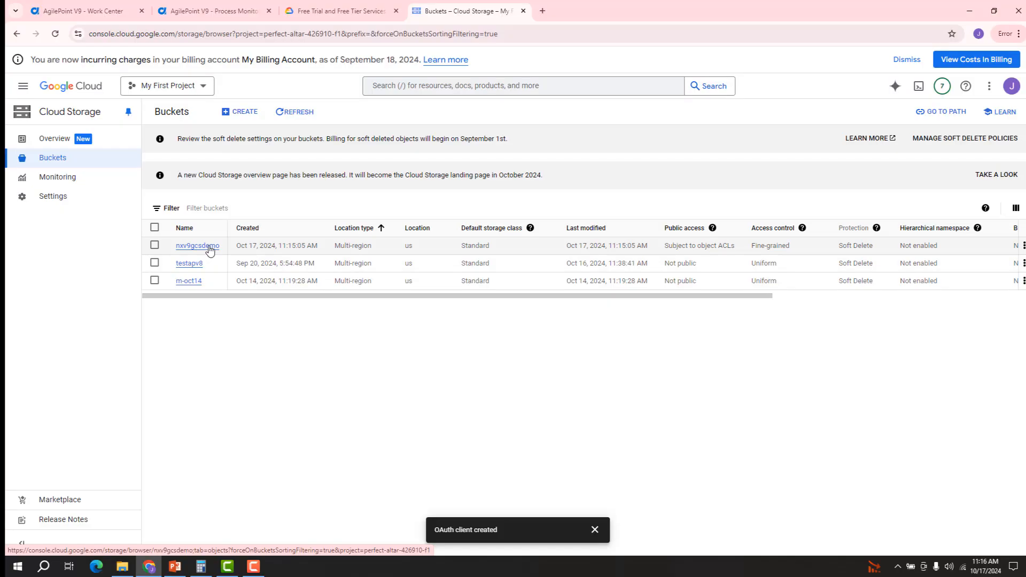
{"action": "left_click", "coordinate": [208, 247]}
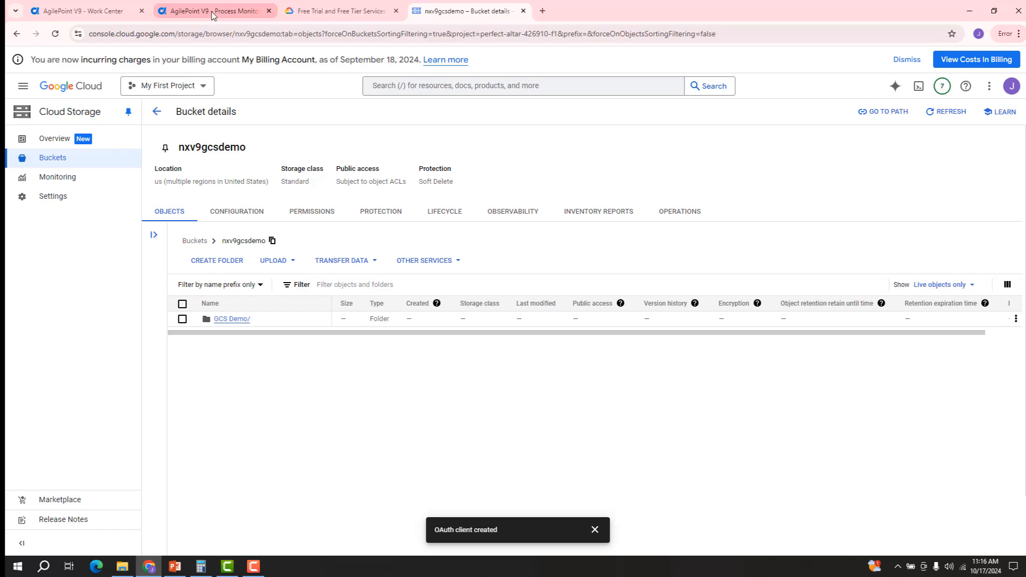
{"action": "left_click", "coordinate": [203, 16]}
{"action": "left_click", "coordinate": [405, 200]}
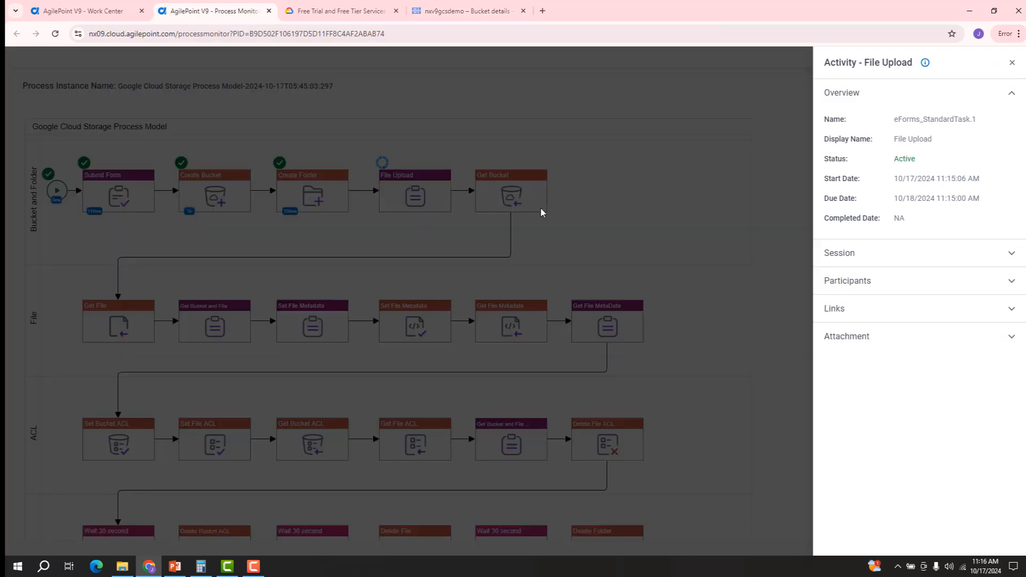
Step: Open the assigned File Upload task, attach GCS Demo.docx and submit it
{"action": "left_click", "coordinate": [942, 291]}
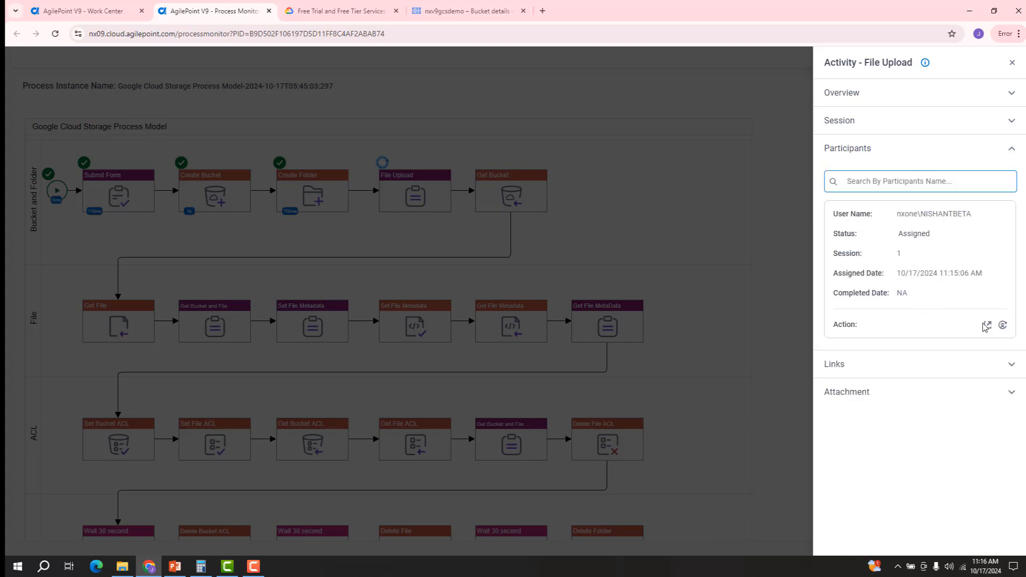
{"action": "left_click", "coordinate": [987, 326]}
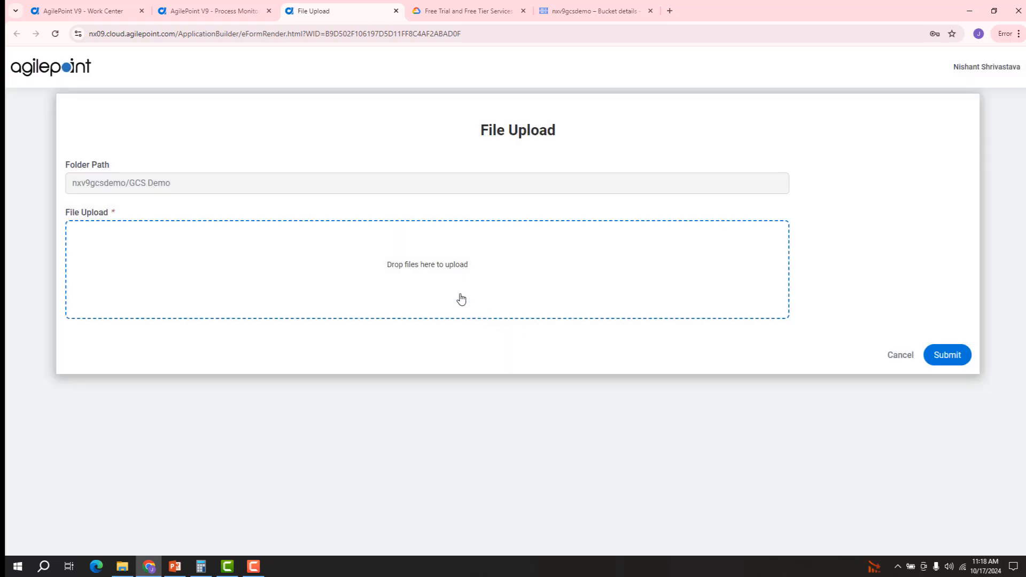
{"action": "left_click", "coordinate": [409, 274]}
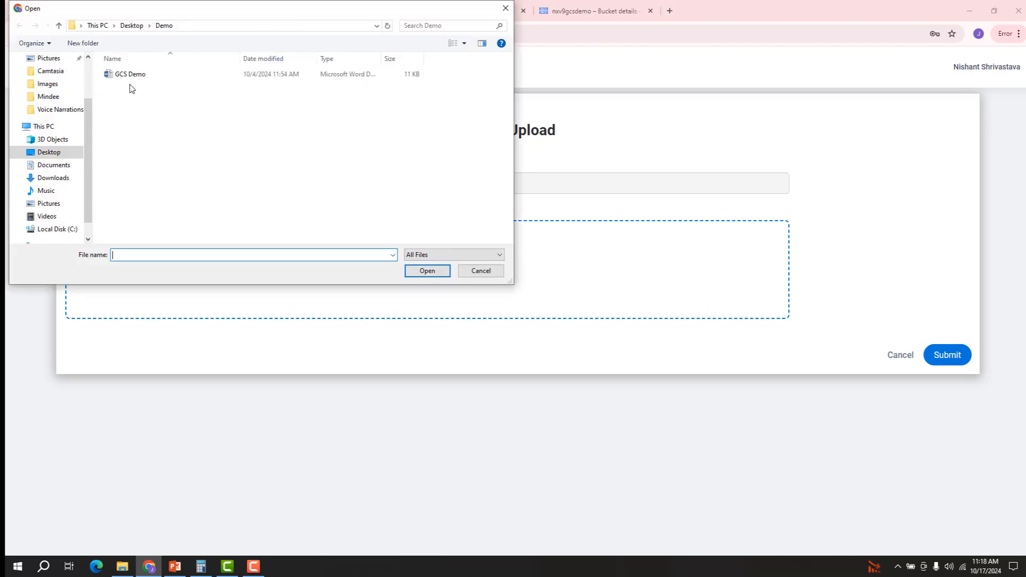
{"action": "left_click", "coordinate": [133, 77]}
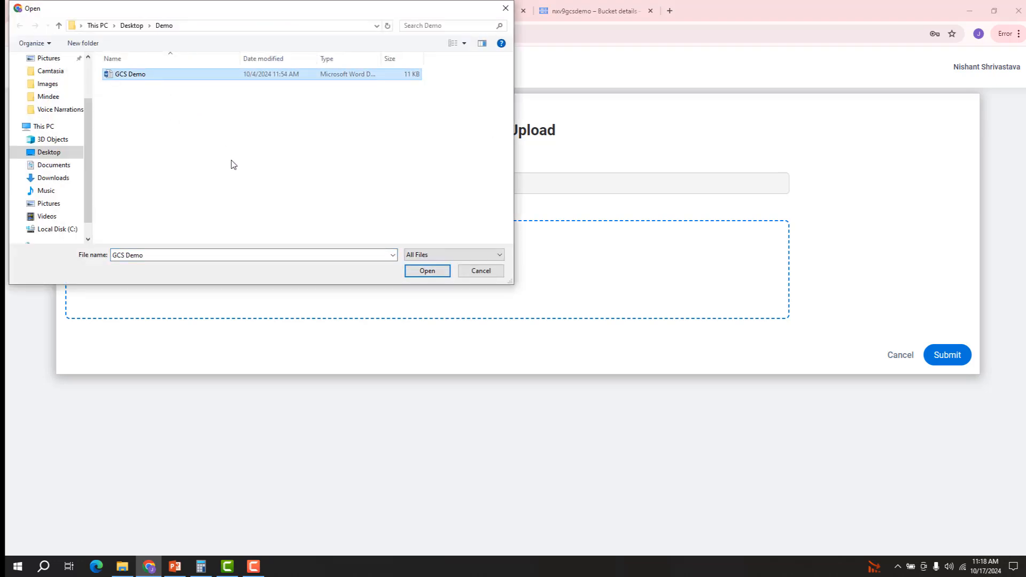
{"action": "left_click", "coordinate": [427, 271]}
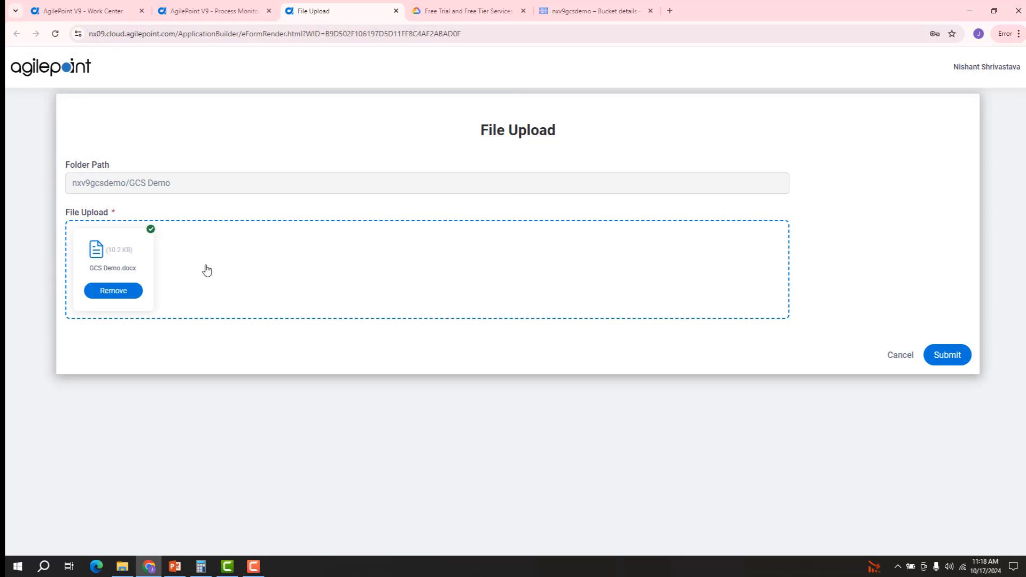
{"action": "left_click", "coordinate": [947, 356]}
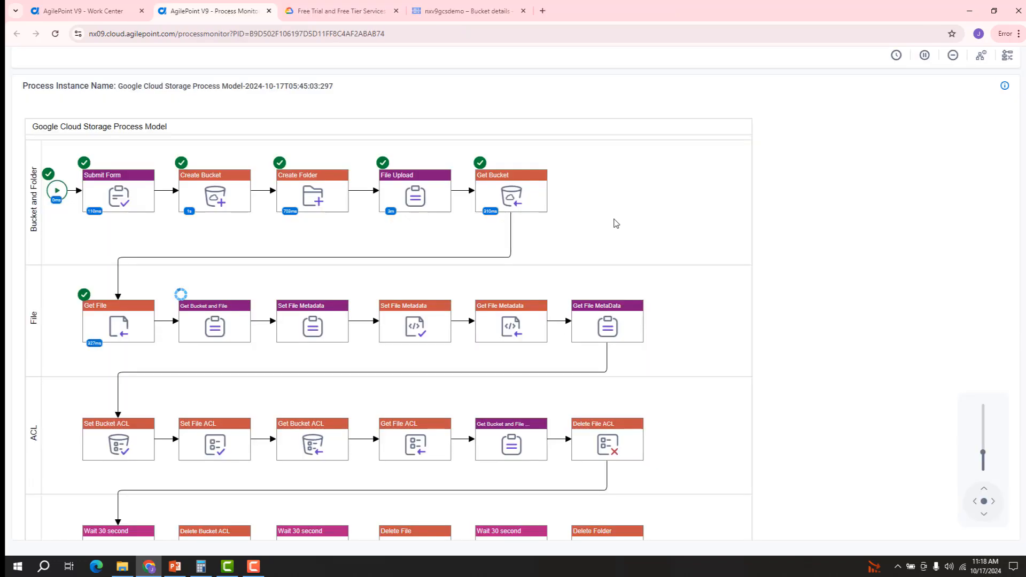
Step: Open the GCS Demo/ folder in bucket nxv9gcsdemo to confirm GCS Demo.docx, then return to the process monitor
{"action": "left_click", "coordinate": [468, 15]}
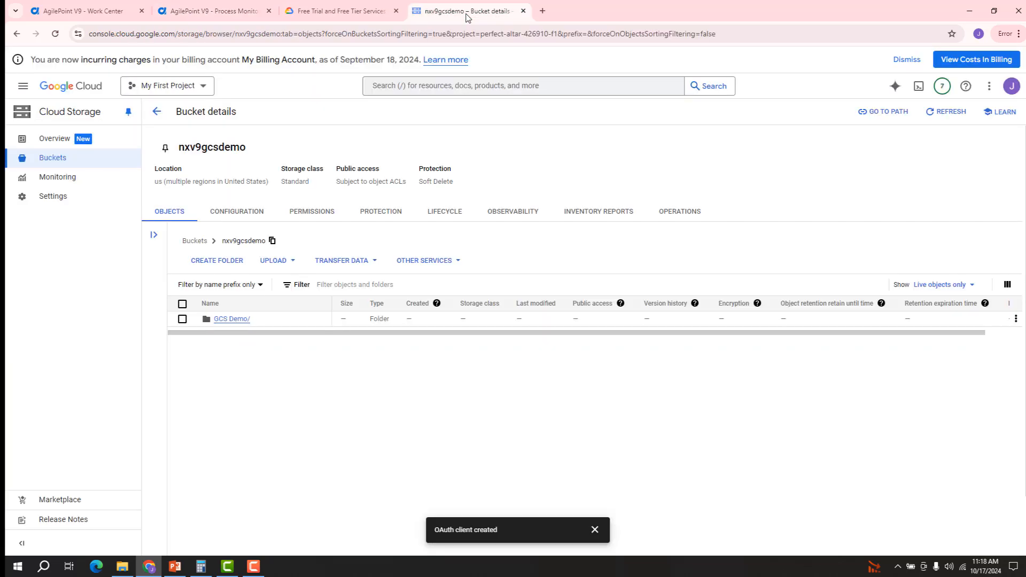
{"action": "left_click", "coordinate": [230, 319]}
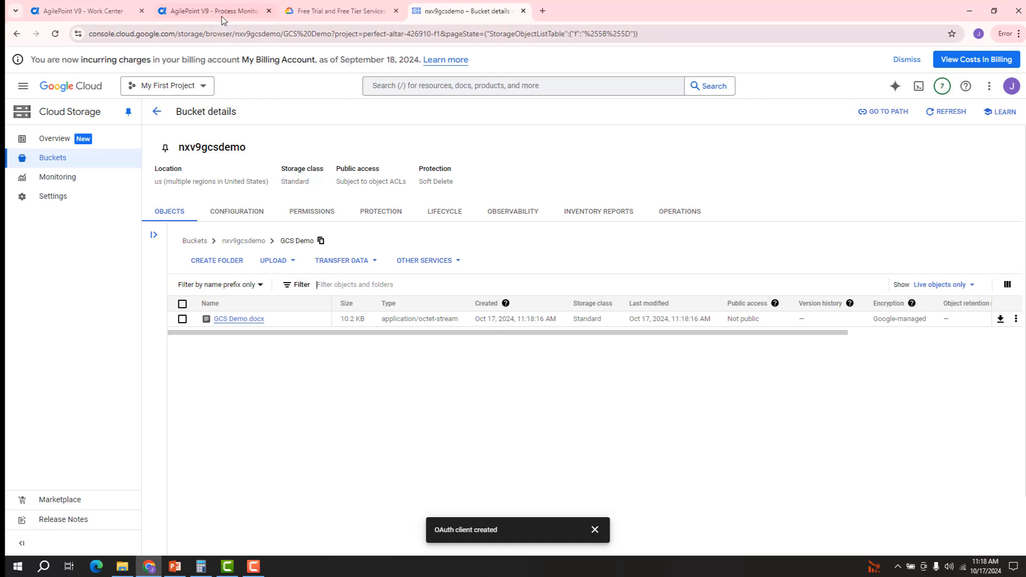
{"action": "left_click", "coordinate": [223, 16]}
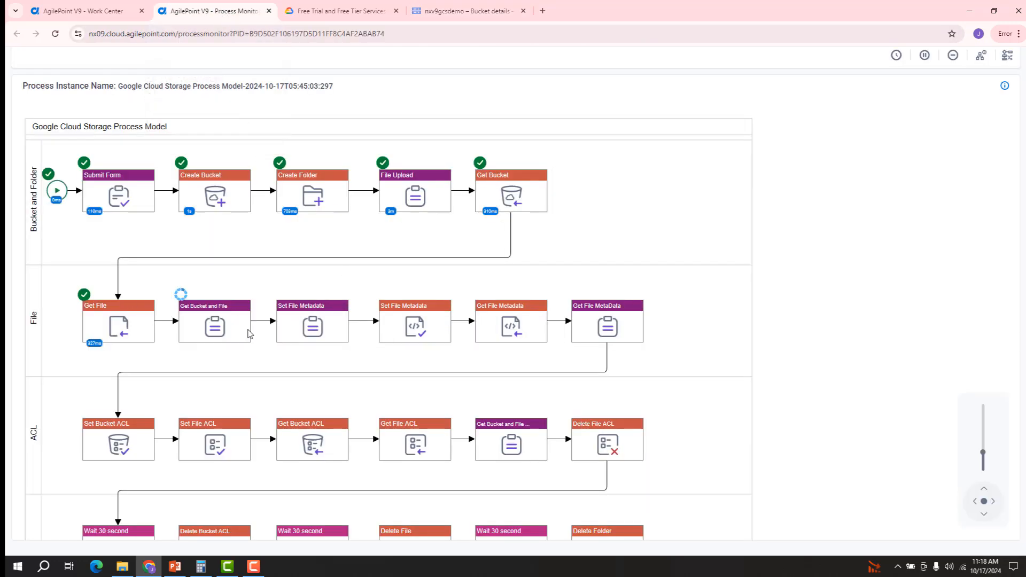
Step: Open the Get Bucket and File task from its participants and submit it
{"action": "left_click", "coordinate": [217, 316]}
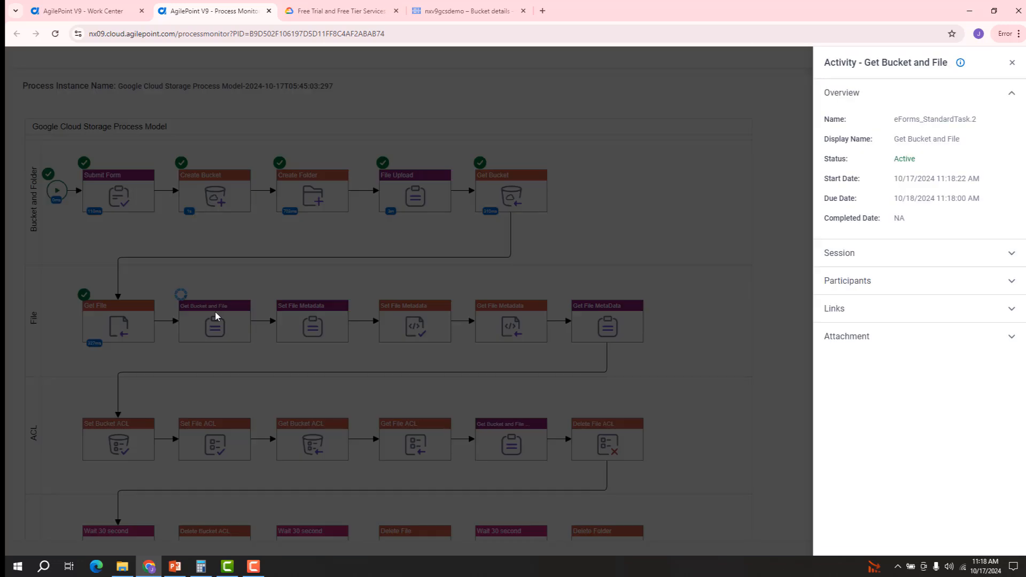
{"action": "left_click", "coordinate": [846, 283]}
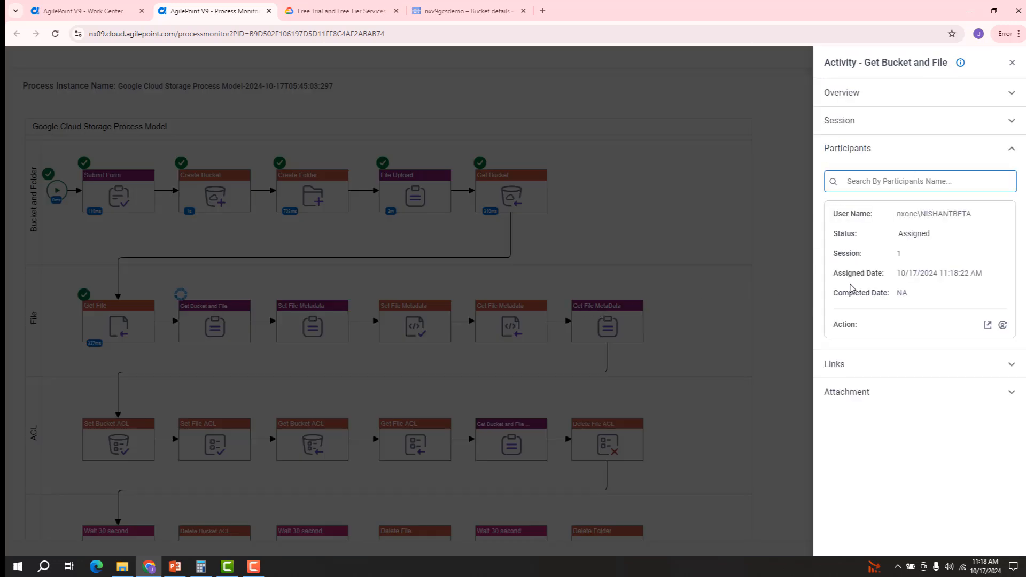
{"action": "left_click", "coordinate": [988, 324]}
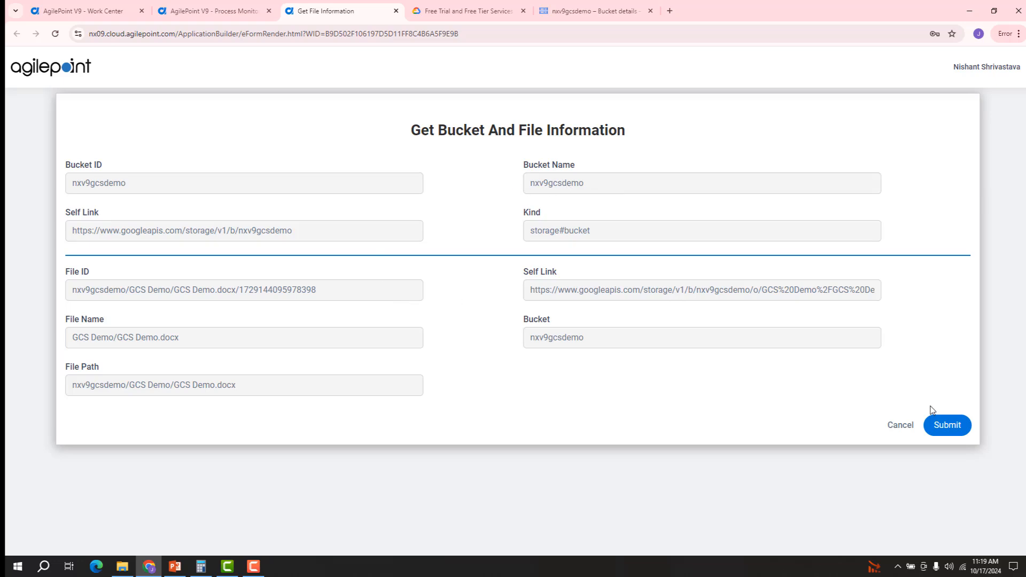
{"action": "left_click", "coordinate": [947, 427]}
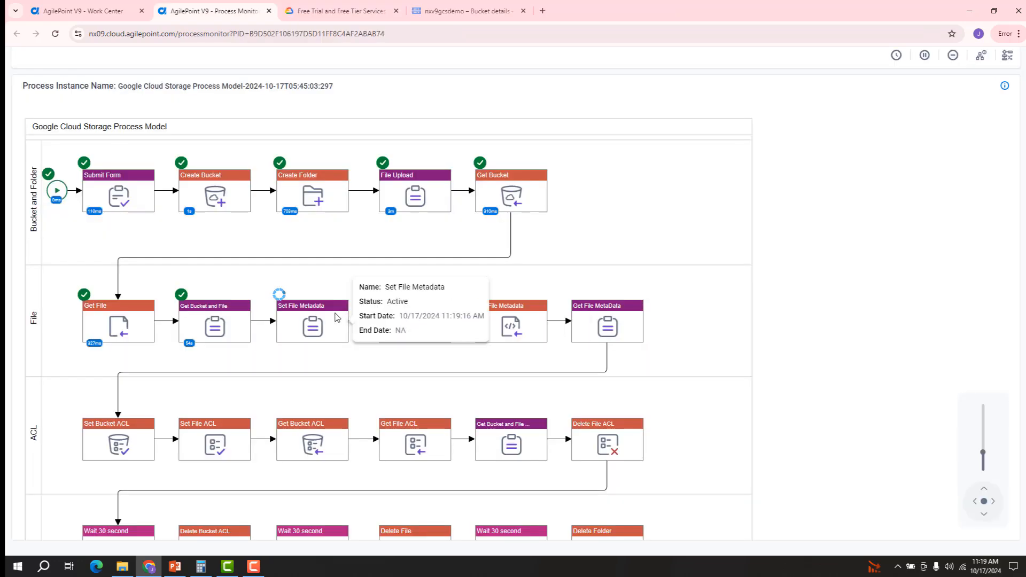
Step: Open the Set File Metadata task form from its activity's participants
{"action": "left_click", "coordinate": [332, 316]}
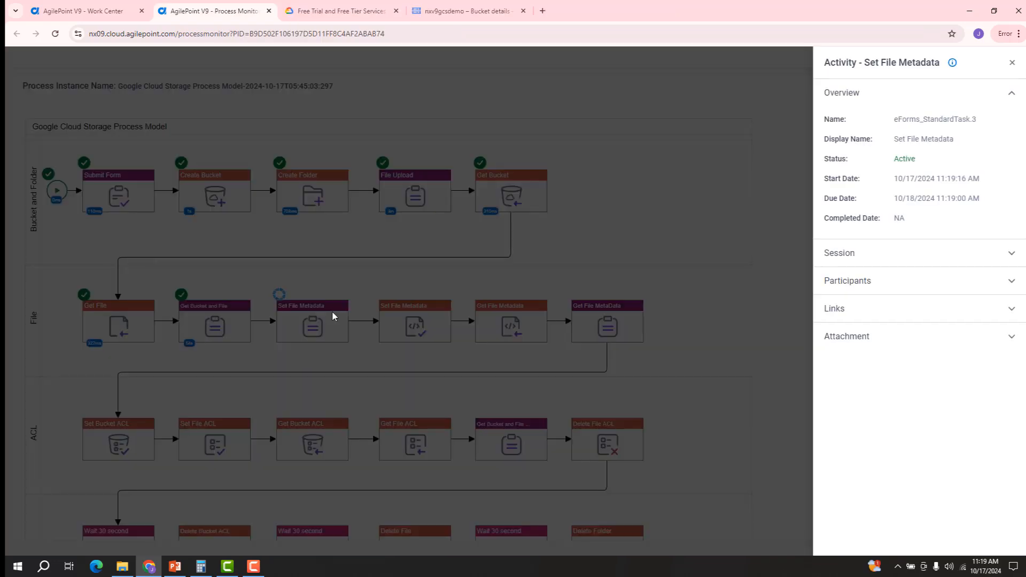
{"action": "left_click", "coordinate": [949, 283]}
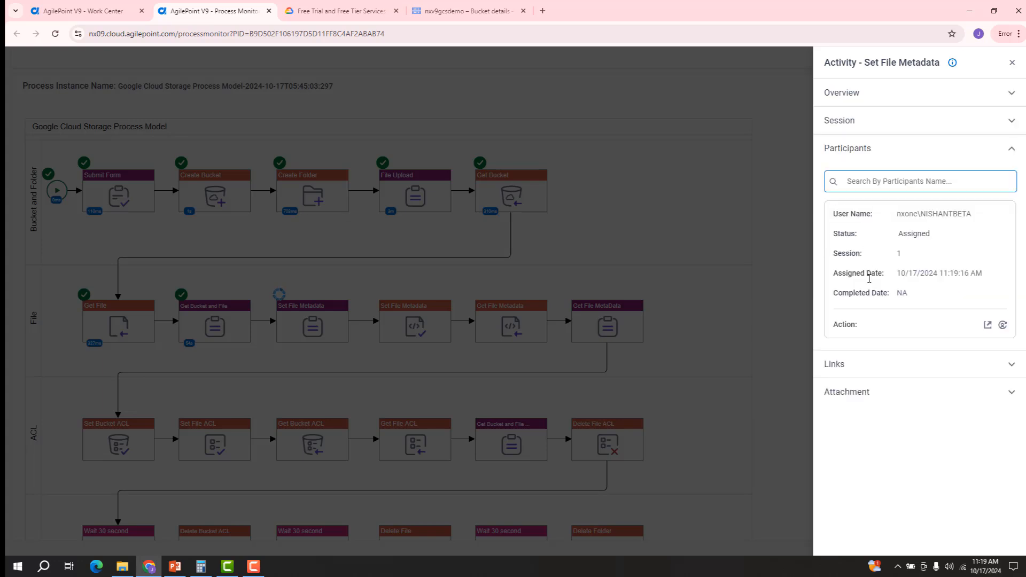
{"action": "left_click", "coordinate": [987, 327]}
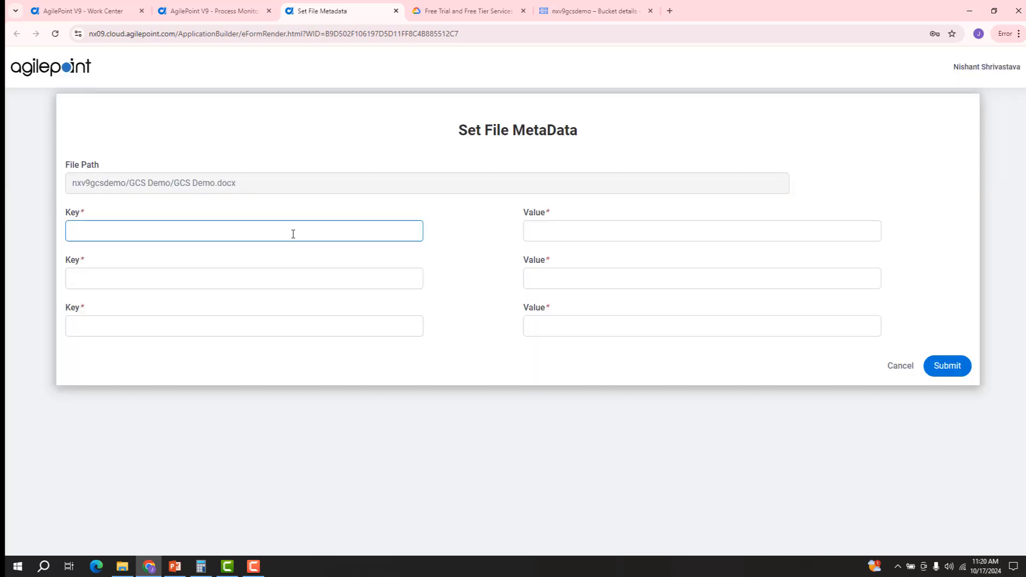
Step: Enter metadata pairs Cache Control=public, Name=GCS DEMO and Department=Development
{"action": "type", "text": "Cache"}
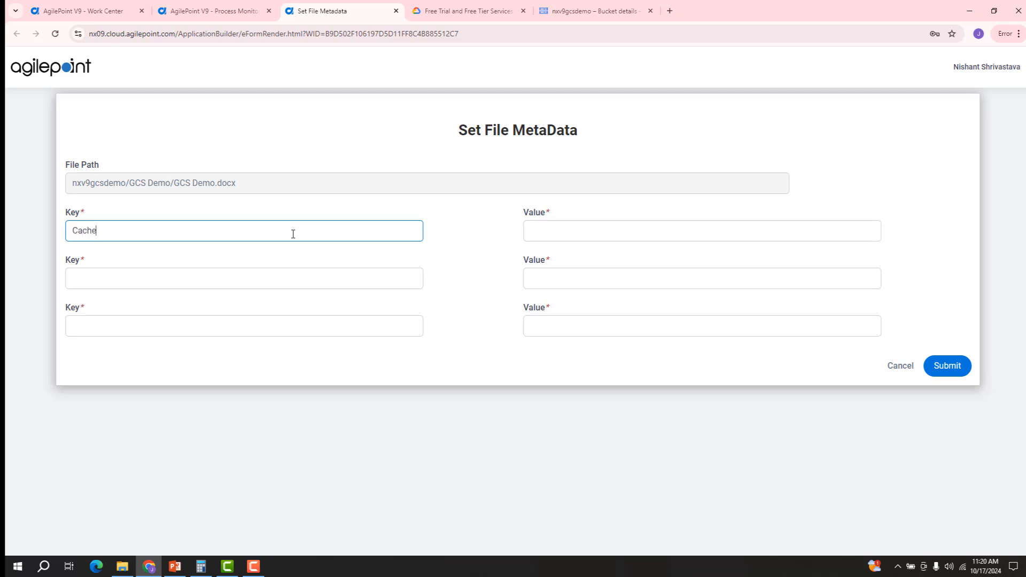
{"action": "type", "text": " Control"}
{"action": "key", "text": "Tab"}
{"action": "type", "text": "public"}
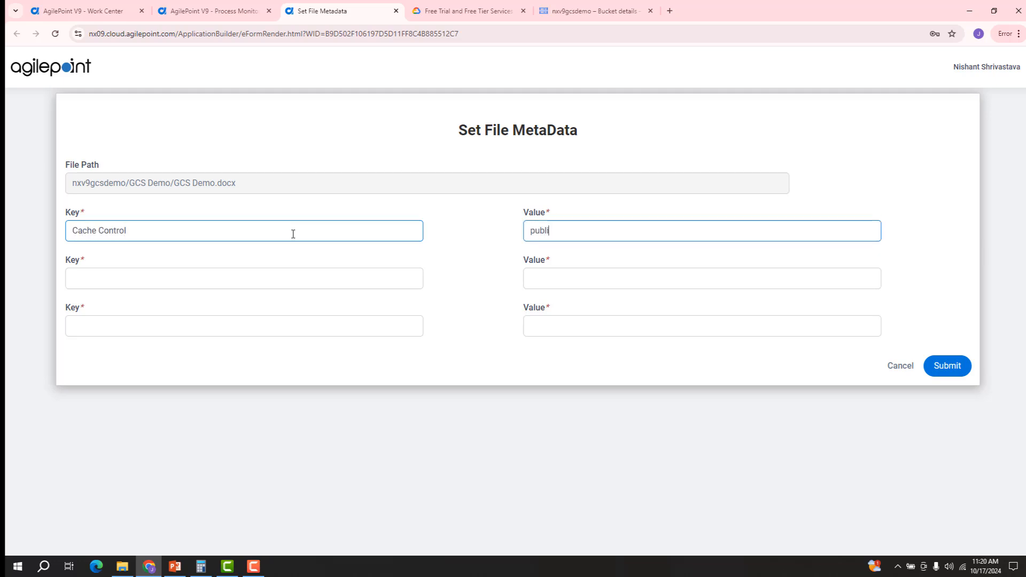
{"action": "key", "text": "Tab"}
{"action": "type", "text": "Name"}
{"action": "key", "text": "Tab"}
{"action": "type", "text": "GCS DEMO"}
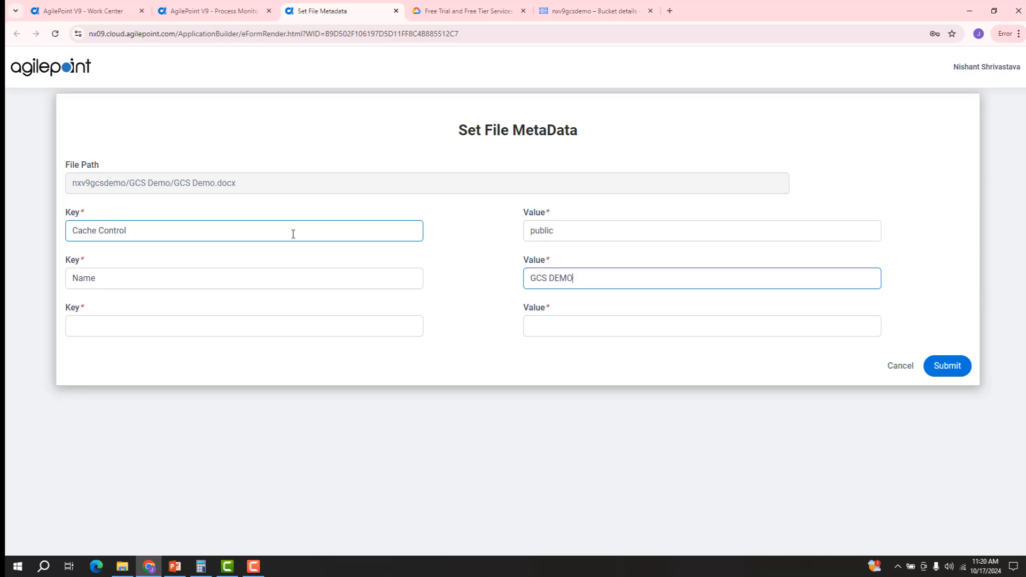
{"action": "key", "text": "Tab"}
{"action": "type", "text": "Department"}
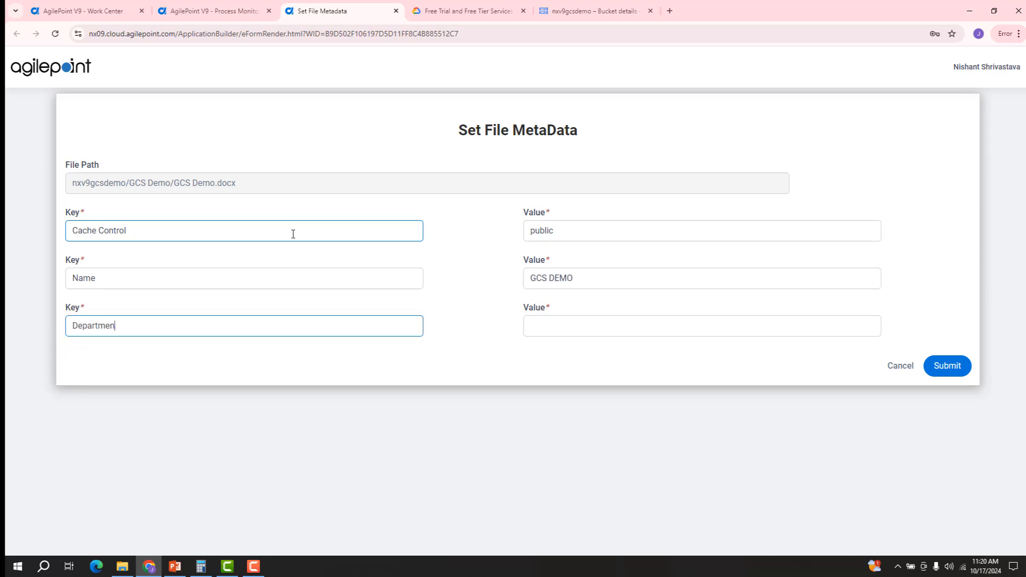
{"action": "key", "text": "Tab"}
{"action": "type", "text": "Development"}
{"action": "left_click", "coordinate": [488, 238]}
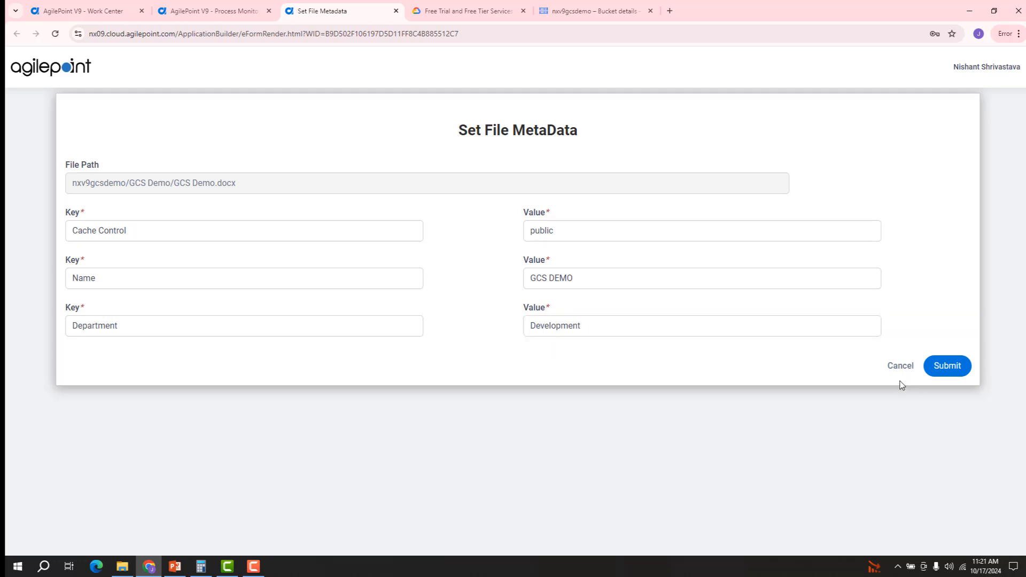
Step: Submit the file metadata and close the Set File Metadata activity details
{"action": "left_click", "coordinate": [948, 367]}
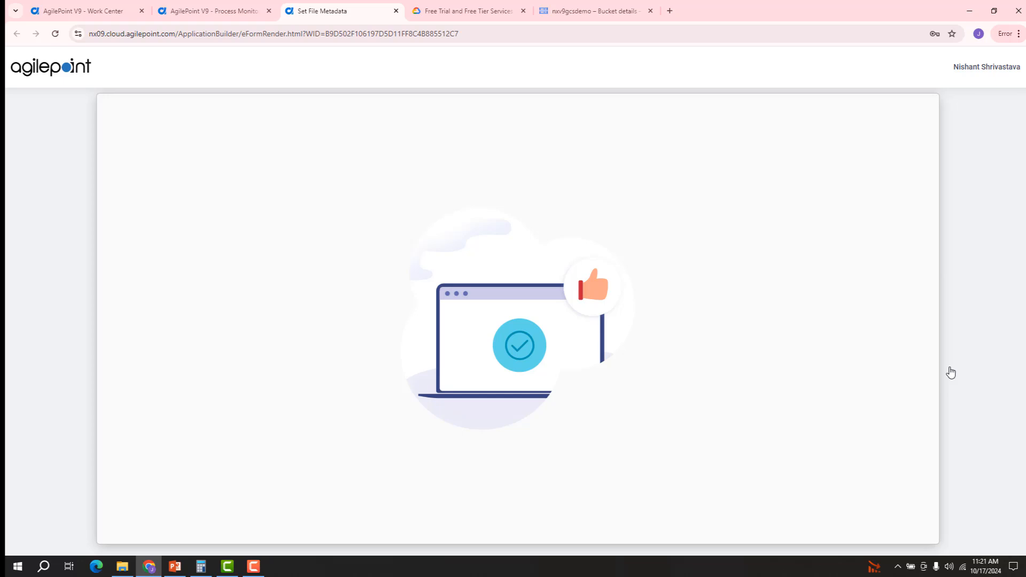
{"action": "left_click", "coordinate": [216, 12]}
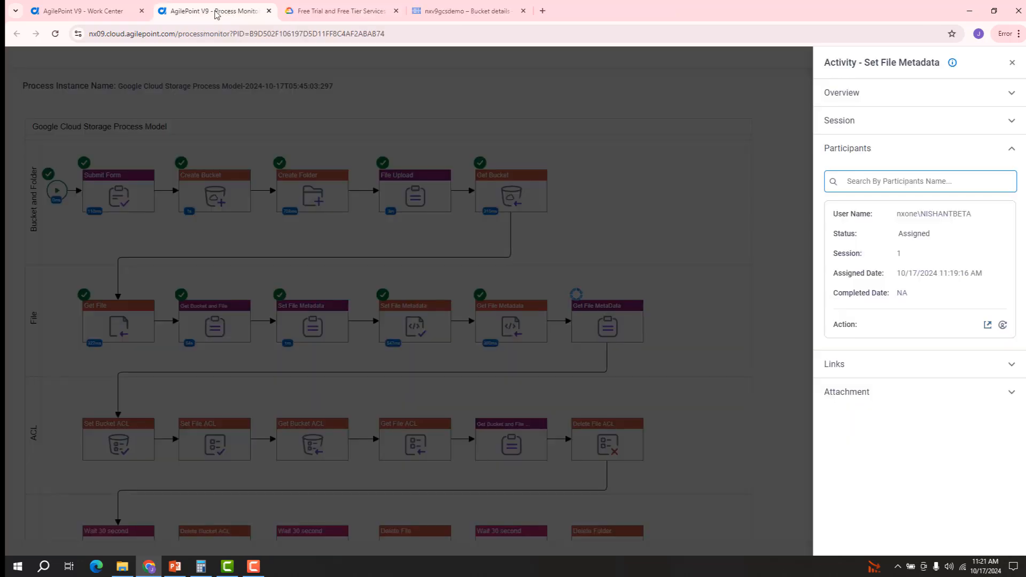
{"action": "left_click", "coordinate": [1012, 67]}
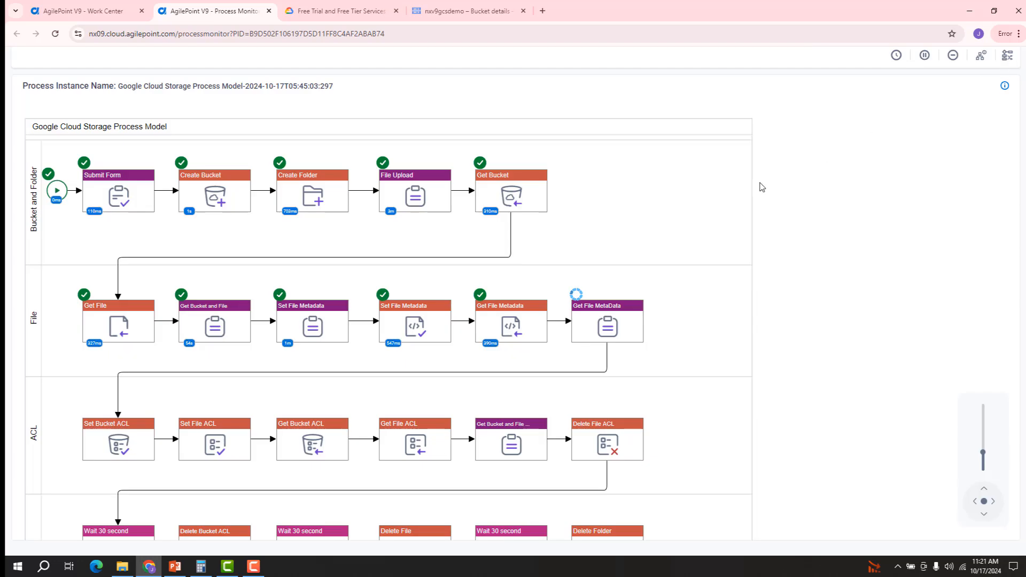
{"action": "mouse_move", "coordinate": [293, 322]}
Step: Open GCS Demo.docx's details in the nxv9gcsdemo bucket and look at its metadata editor
{"action": "left_click", "coordinate": [469, 11]}
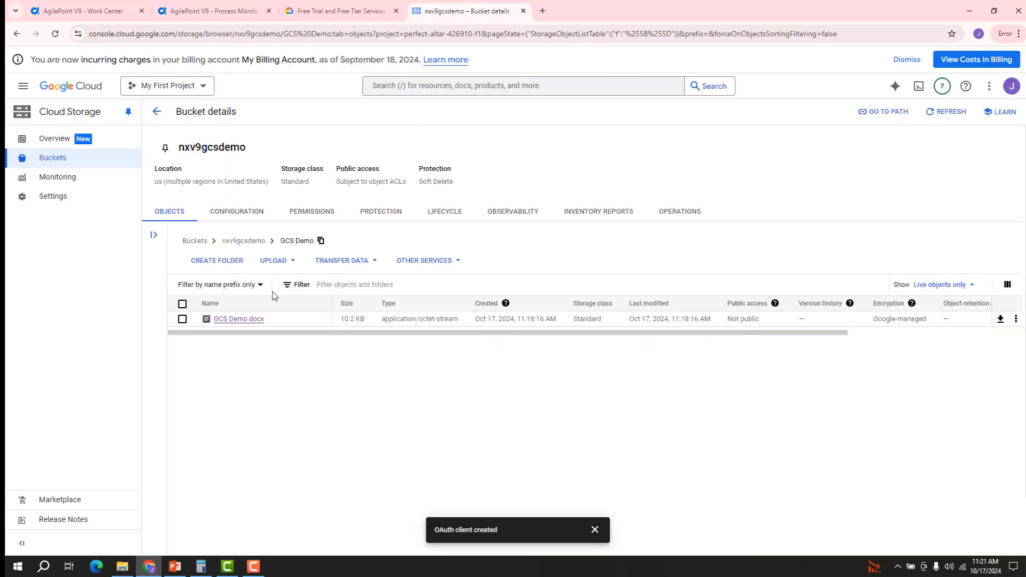
{"action": "left_click", "coordinate": [250, 321]}
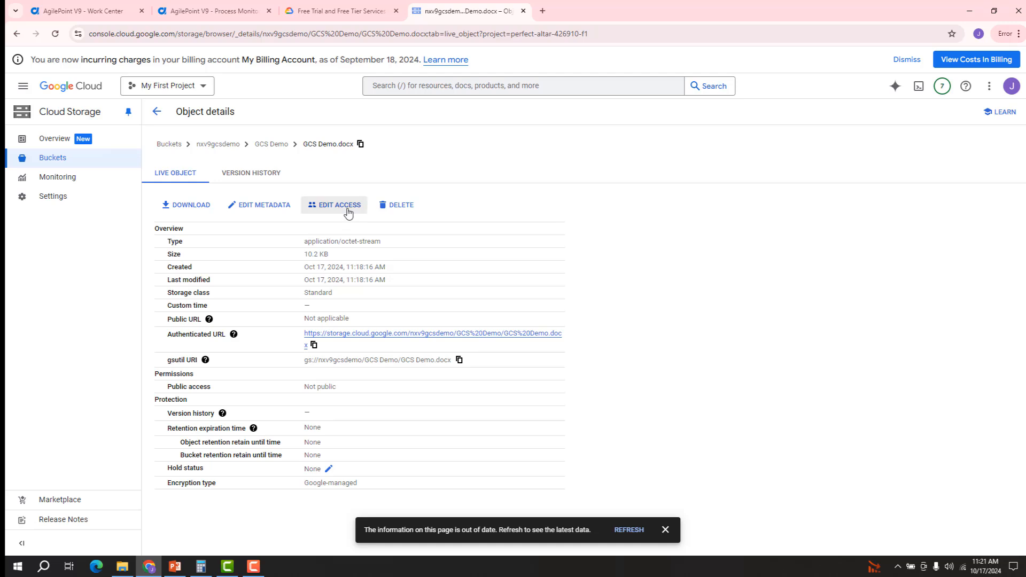
{"action": "left_click", "coordinate": [253, 208]}
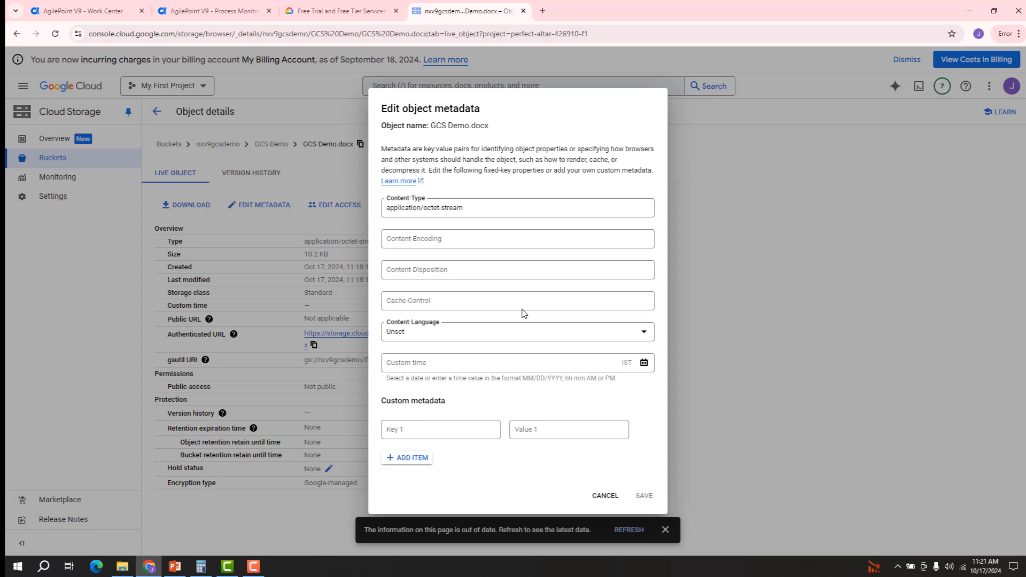
{"action": "left_click", "coordinate": [605, 496]}
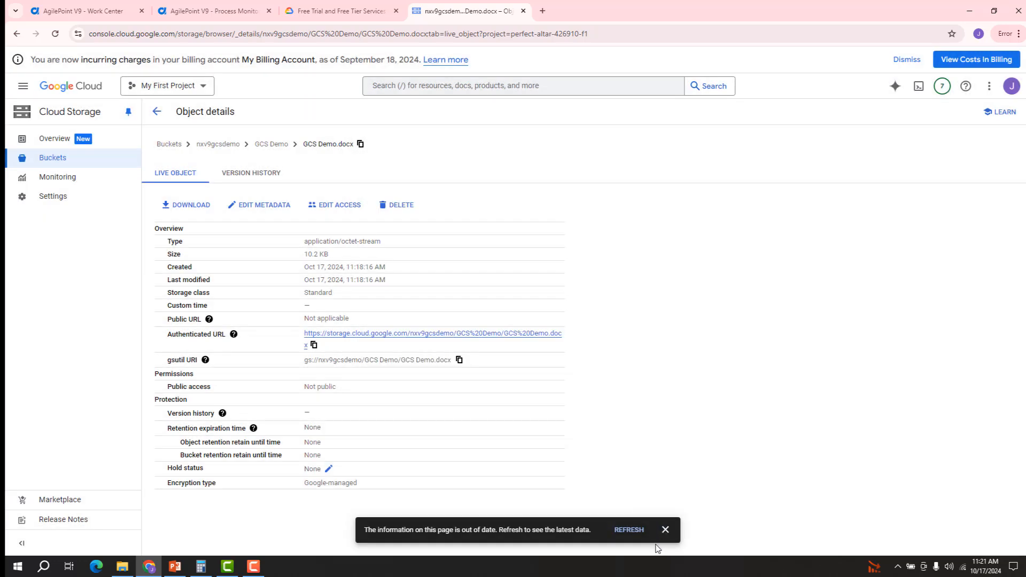
Step: Refresh the details and confirm Cache-Control public with Department and Name metadata, then return to the monitor
{"action": "left_click", "coordinate": [631, 531]}
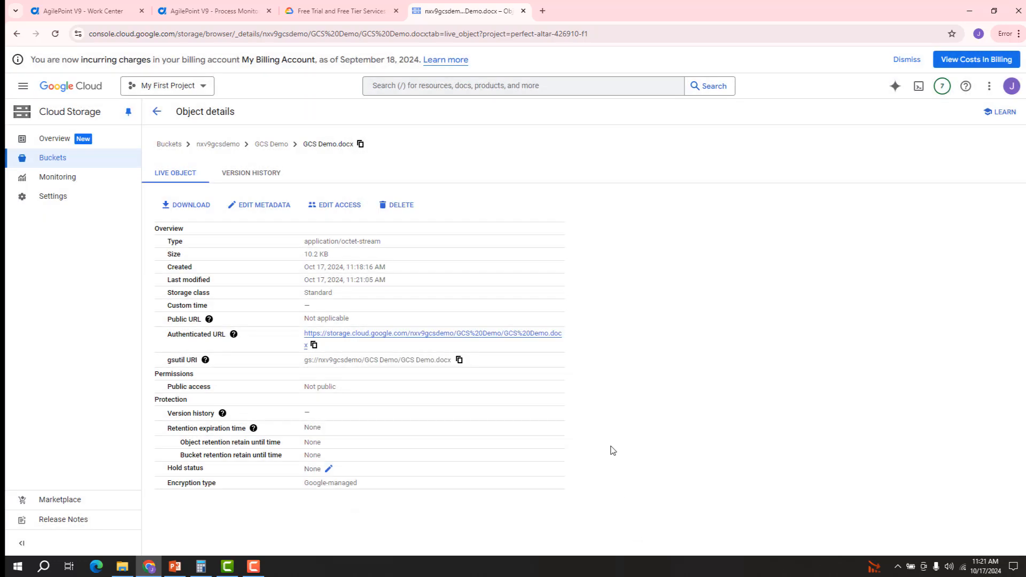
{"action": "left_click", "coordinate": [254, 208]}
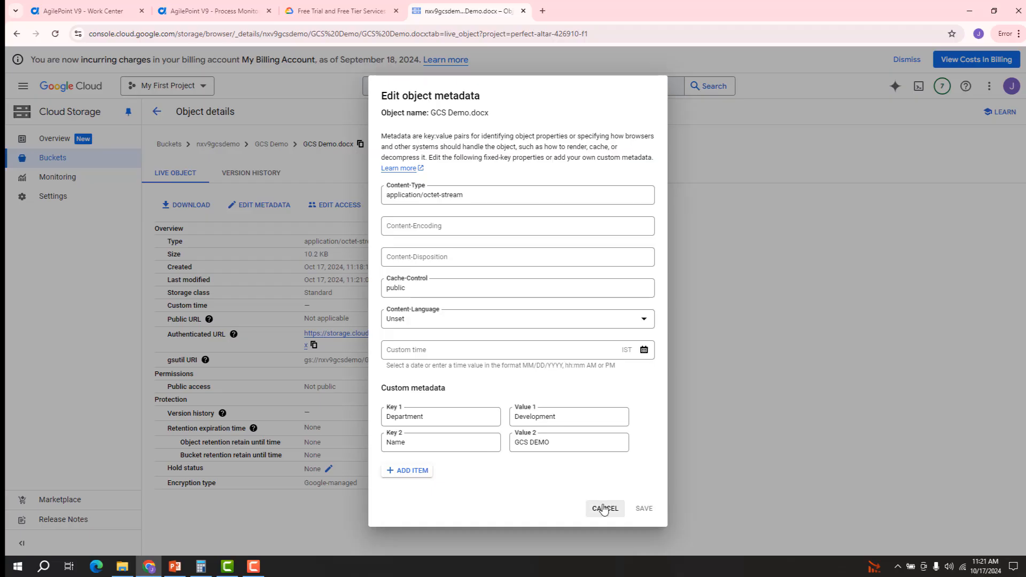
{"action": "left_click", "coordinate": [604, 509]}
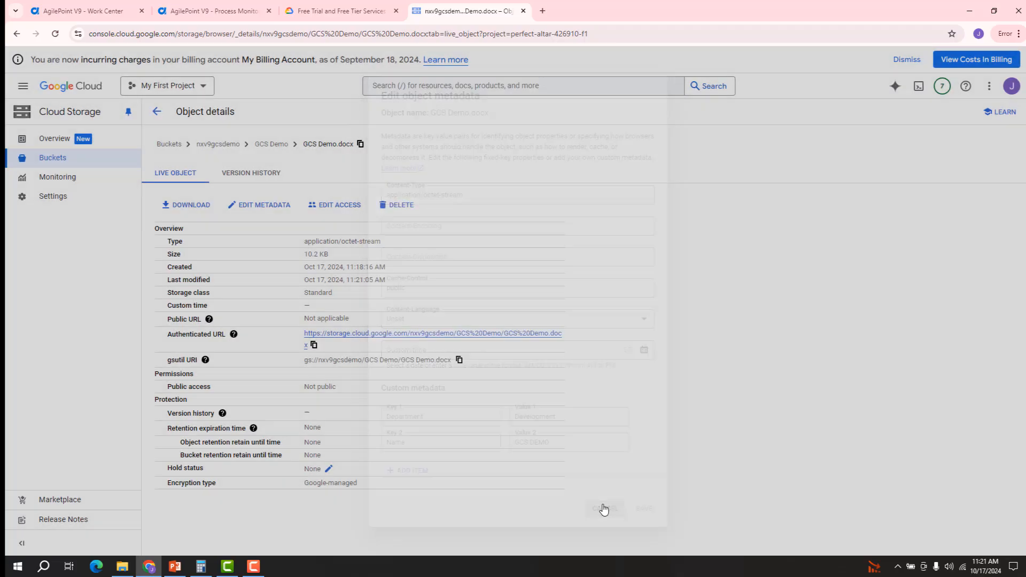
{"action": "left_click", "coordinate": [216, 13]}
{"action": "mouse_move", "coordinate": [607, 309]}
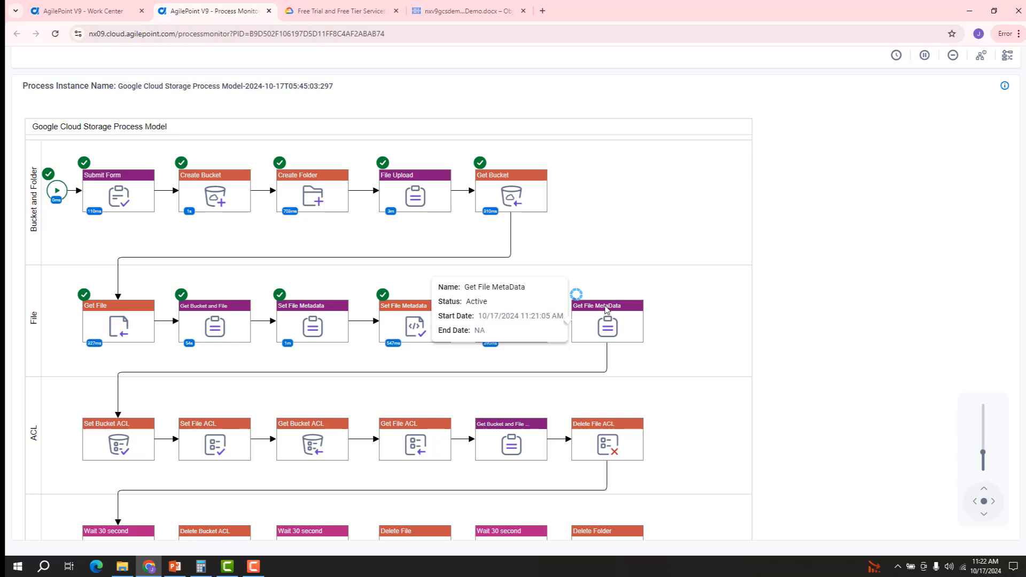
Step: Open the Get File MetaData task from its participants and go to the Set Bucket And File ACL page
{"action": "left_click", "coordinate": [607, 309]}
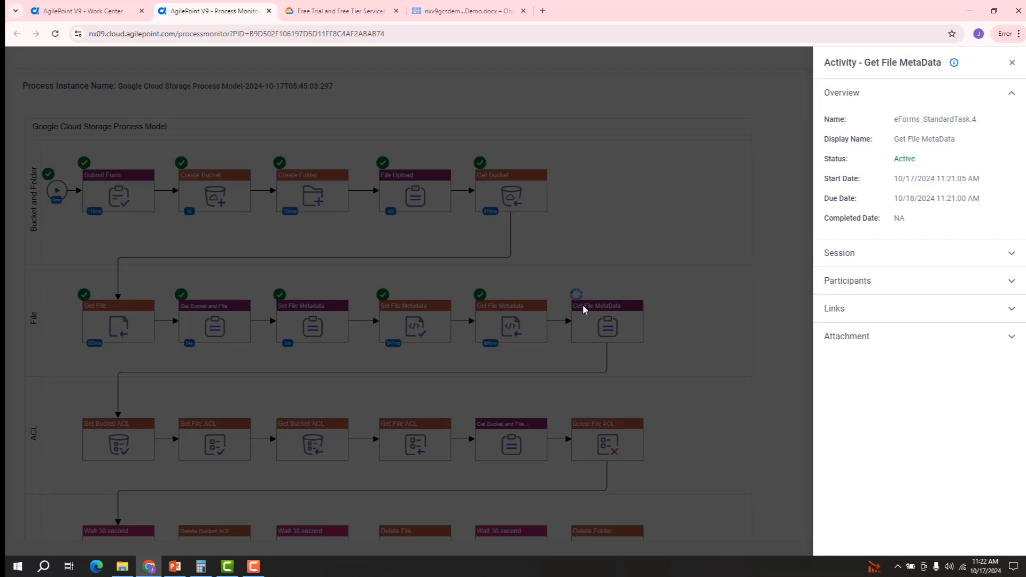
{"action": "left_click", "coordinate": [852, 288]}
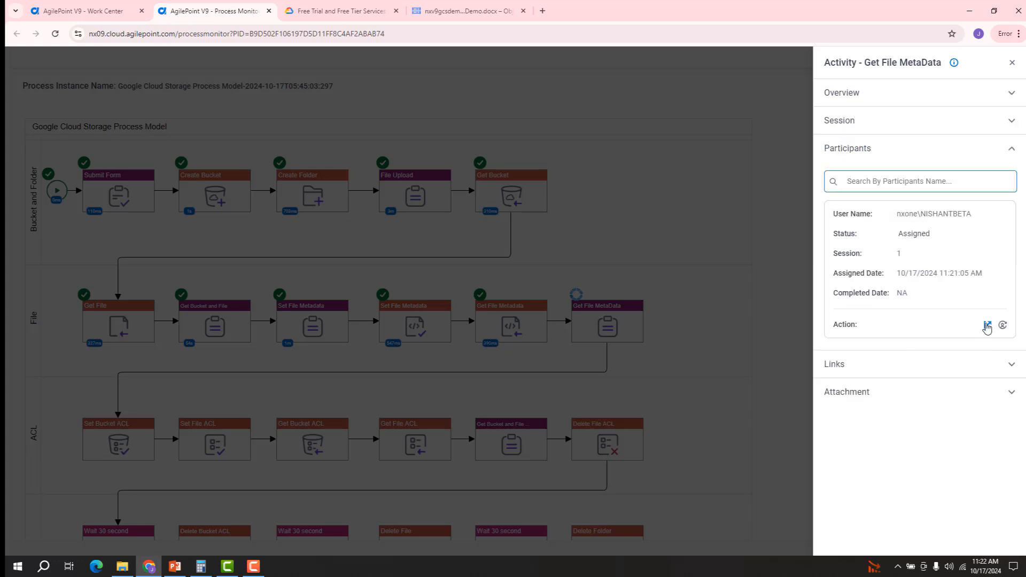
{"action": "left_click", "coordinate": [987, 326]}
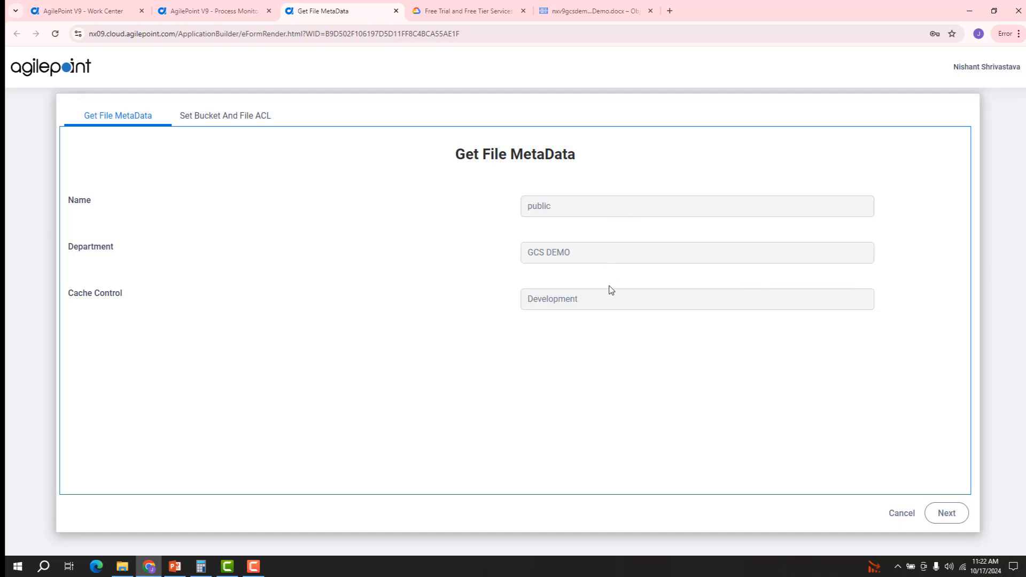
{"action": "left_click", "coordinate": [215, 123]}
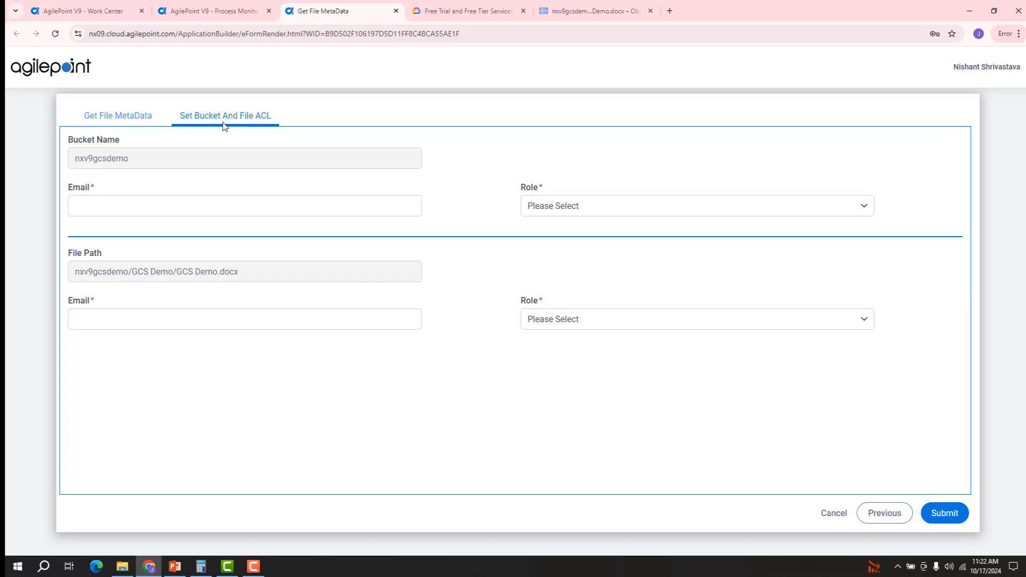
Step: Enter the user's e-mail with the OWNER role for both bucket and file ACLs, and submit
{"action": "left_click", "coordinate": [175, 201]}
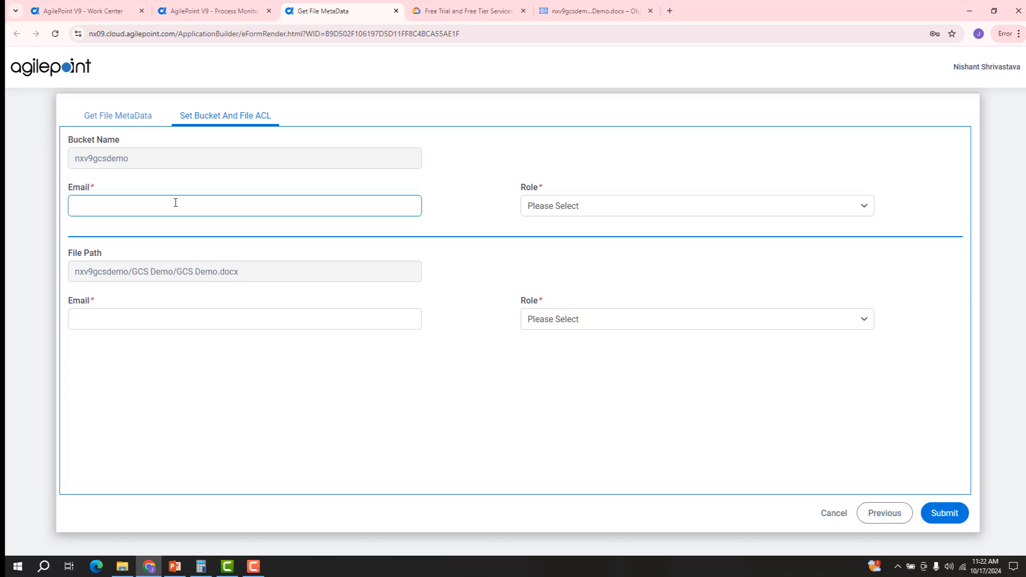
{"action": "key", "text": "Tab"}
{"action": "left_click", "coordinate": [575, 209]}
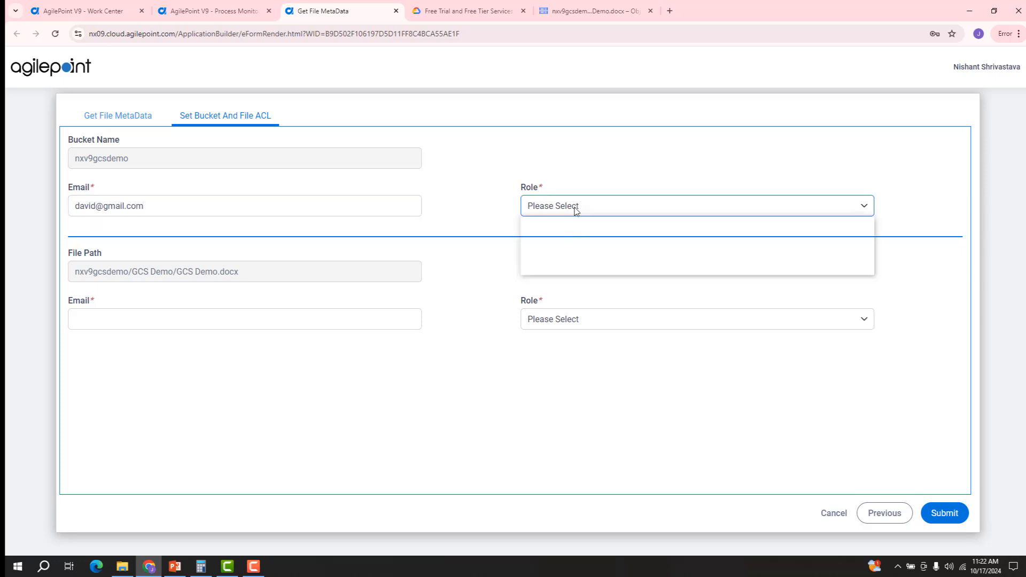
{"action": "left_click", "coordinate": [568, 243]}
{"action": "left_click", "coordinate": [238, 319]}
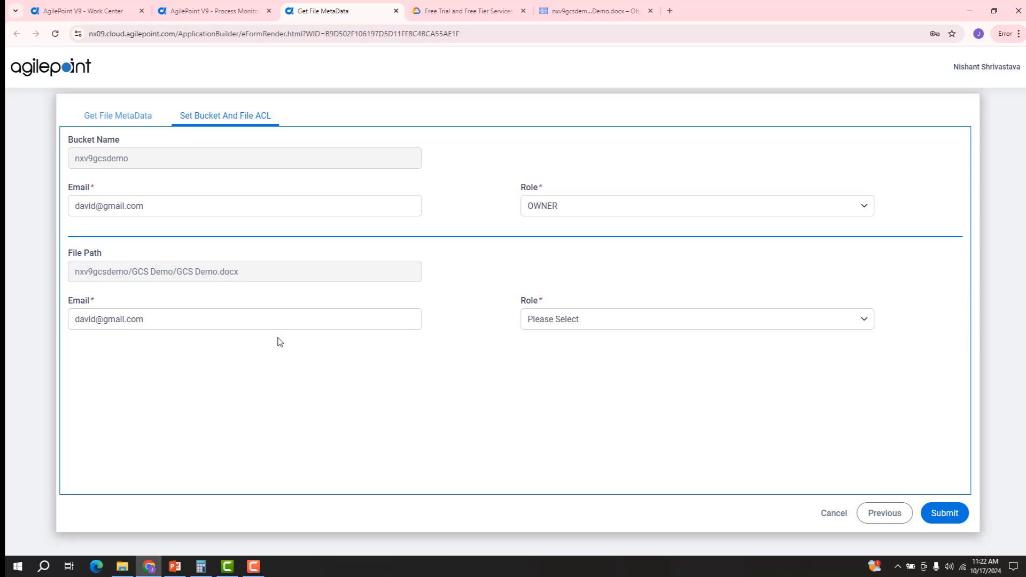
{"action": "left_click", "coordinate": [564, 326]}
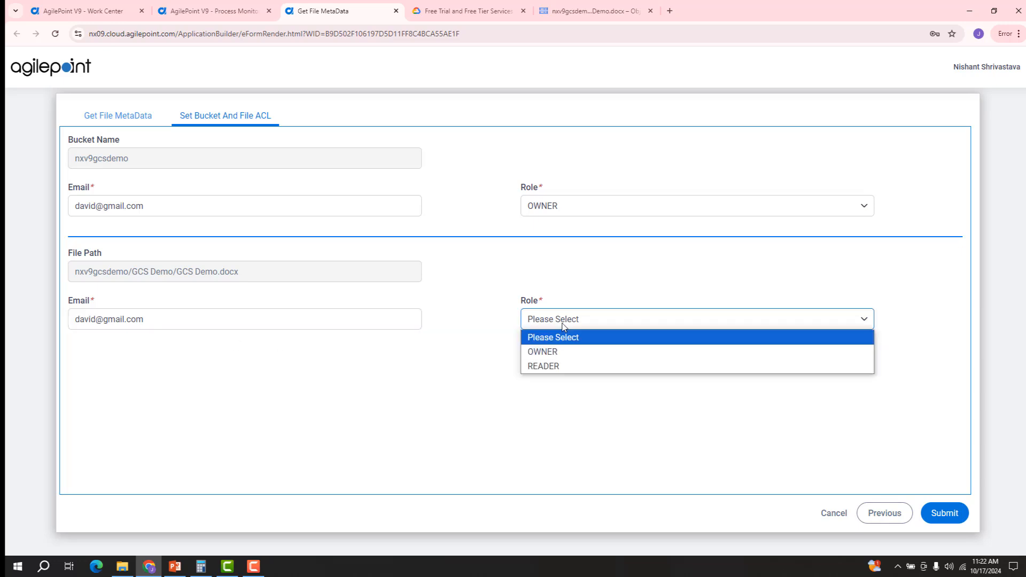
{"action": "left_click", "coordinate": [565, 354]}
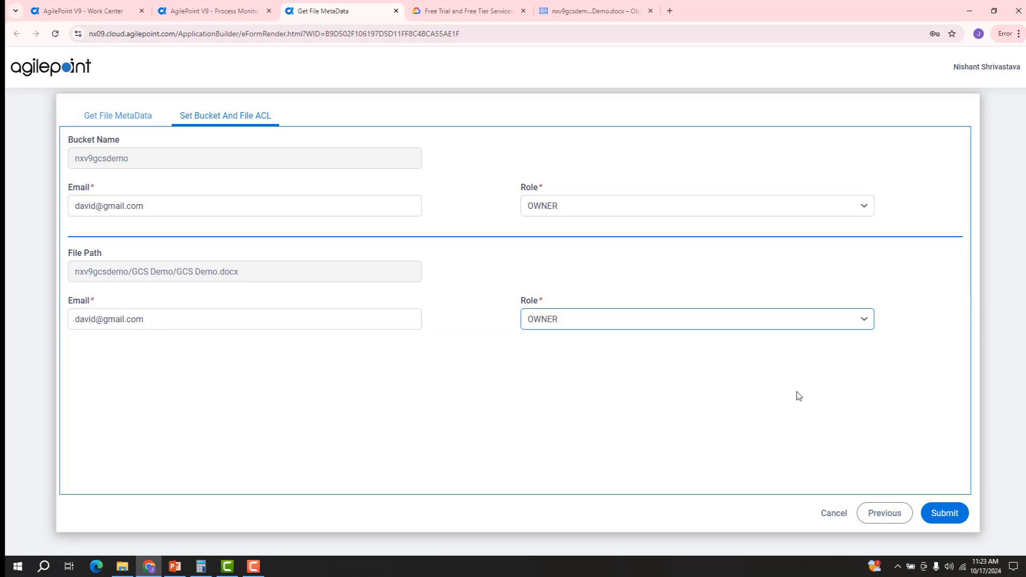
{"action": "left_click", "coordinate": [957, 513]}
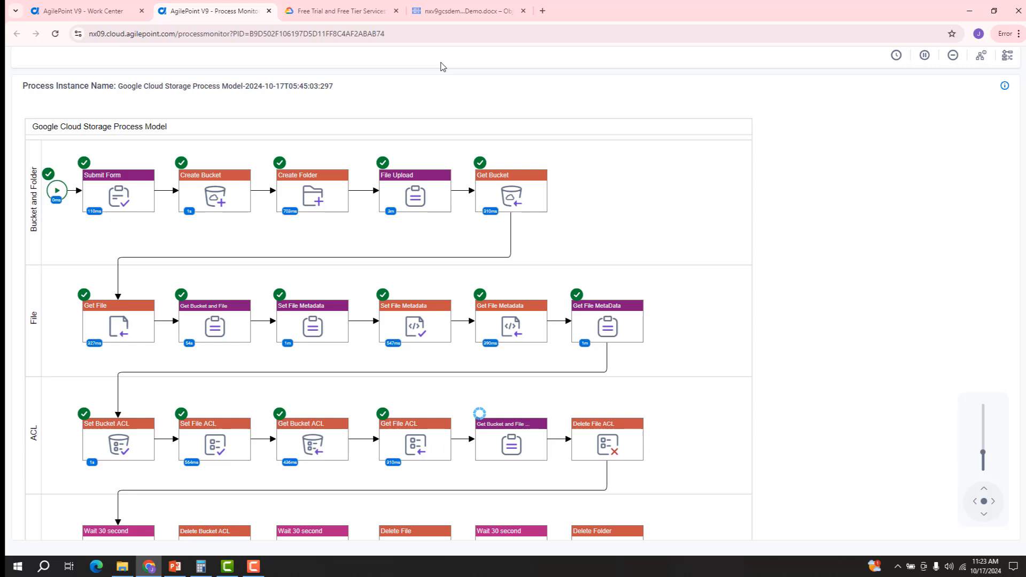
Step: Reload GCS Demo.docx's details page and review its access list for the new owner
{"action": "left_click", "coordinate": [472, 13]}
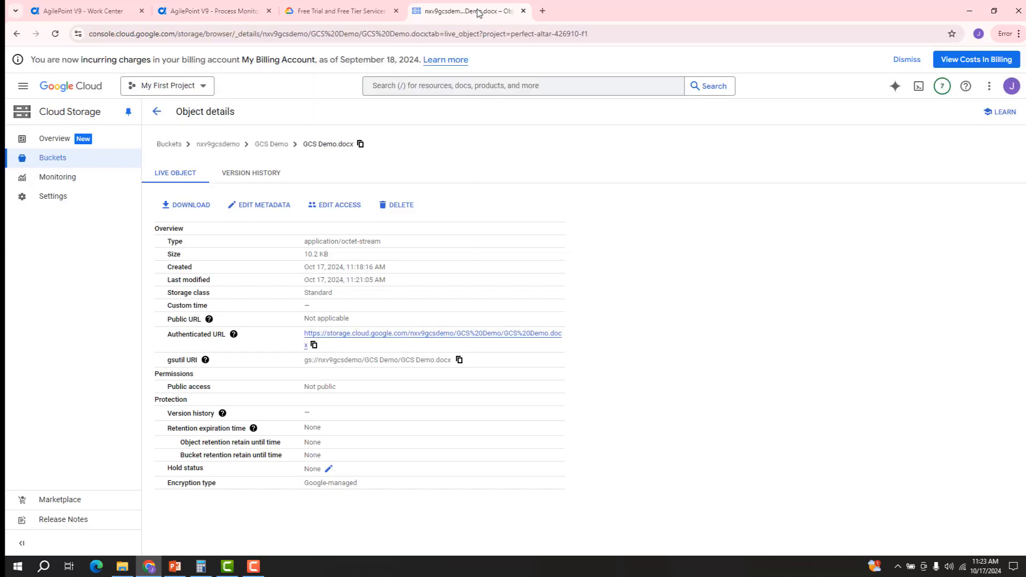
{"action": "key", "text": "F5"}
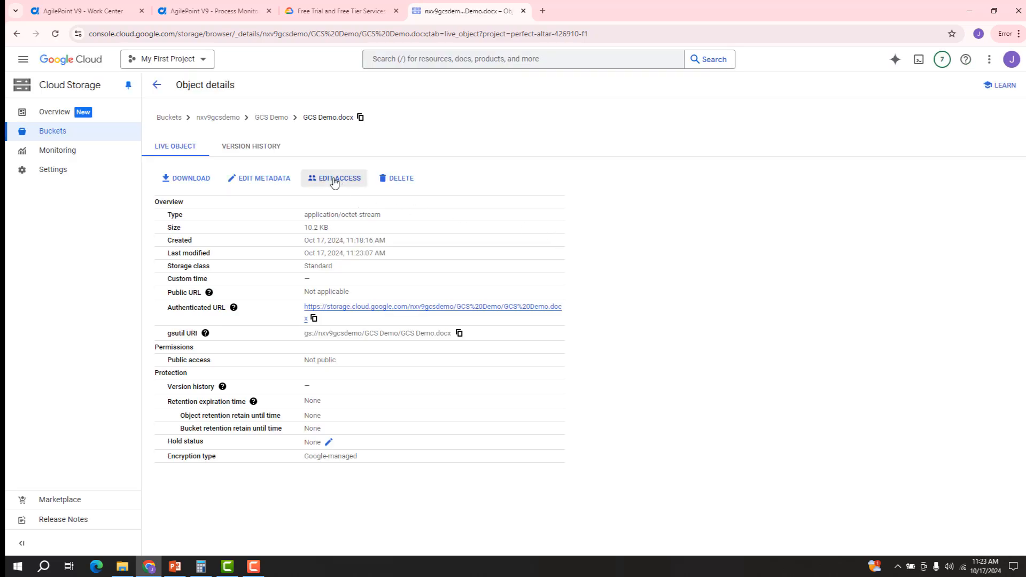
{"action": "left_click", "coordinate": [331, 180]}
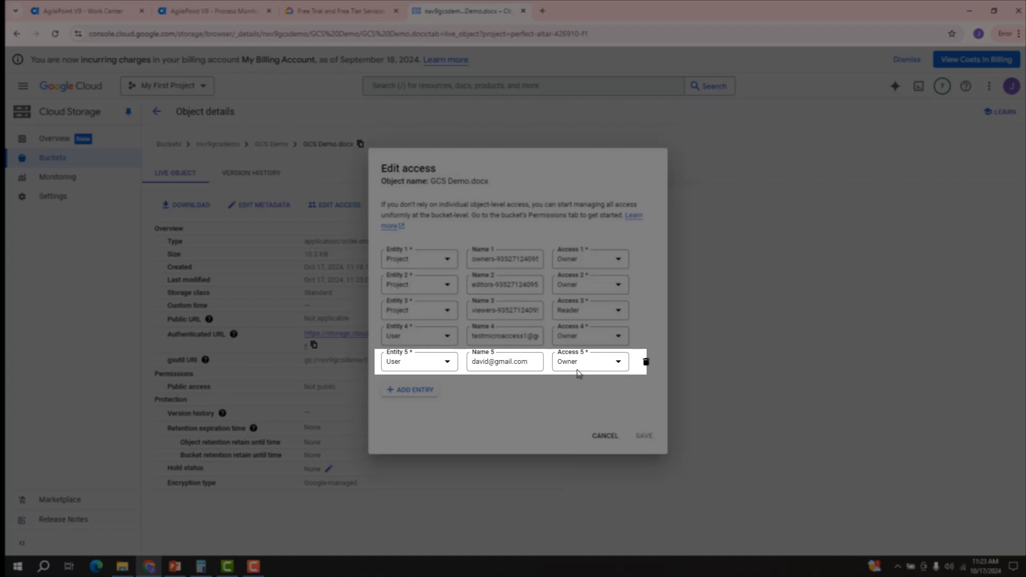
{"action": "left_click", "coordinate": [603, 435]}
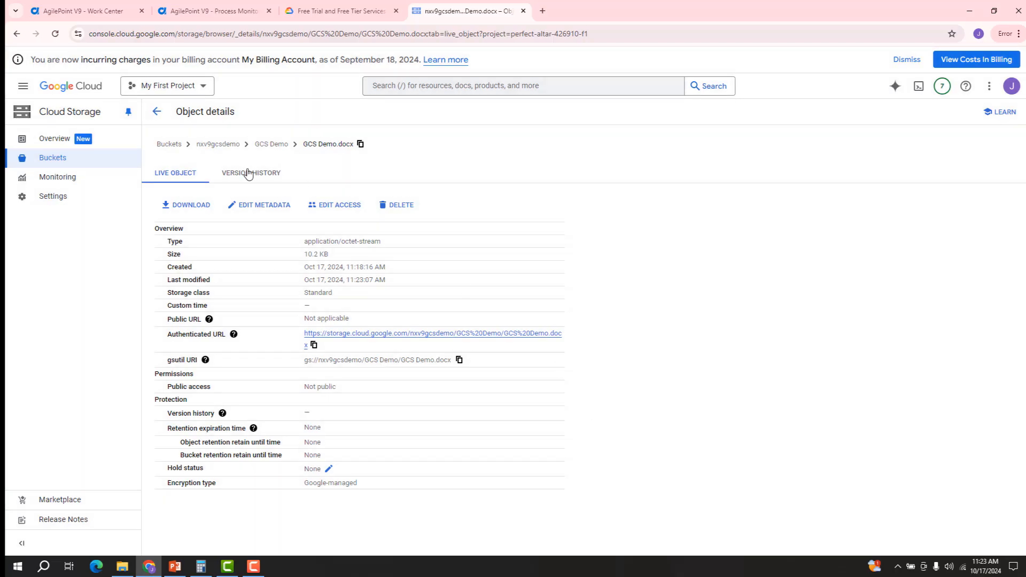
Step: Confirm nxv9gcsdemo's Permissions list the user as Storage Legacy Bucket Owner, then return to the monitor
{"action": "left_click", "coordinate": [223, 145]}
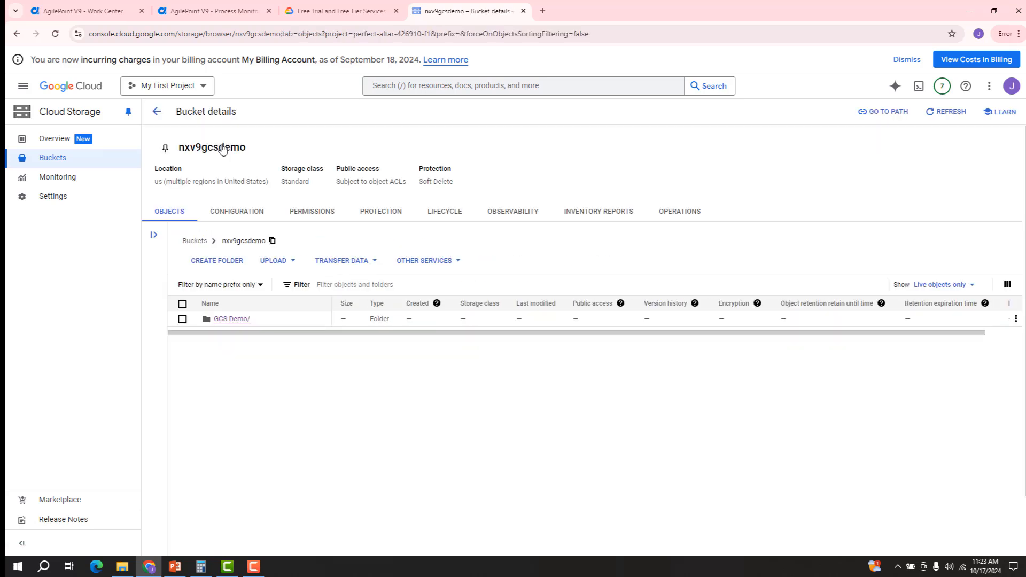
{"action": "left_click", "coordinate": [316, 215]}
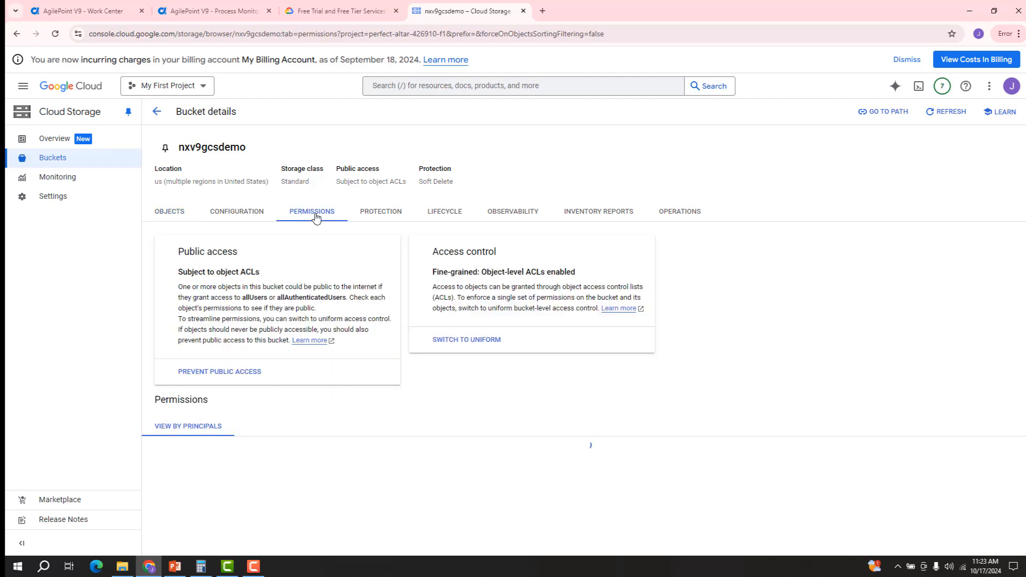
{"action": "scroll", "coordinate": [340, 350], "scroll_direction": "down", "scroll_amount": 1}
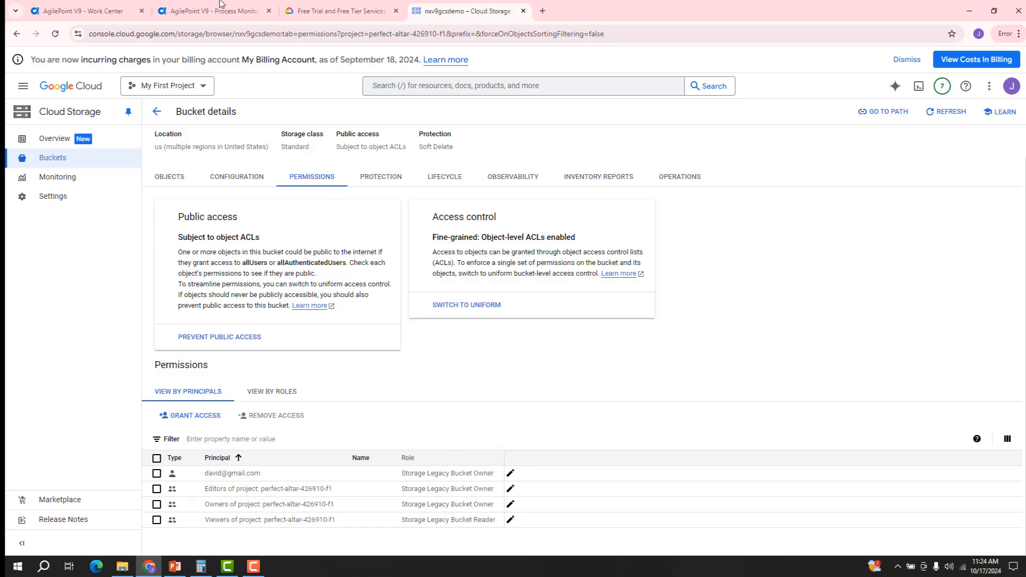
{"action": "left_click", "coordinate": [214, 11]}
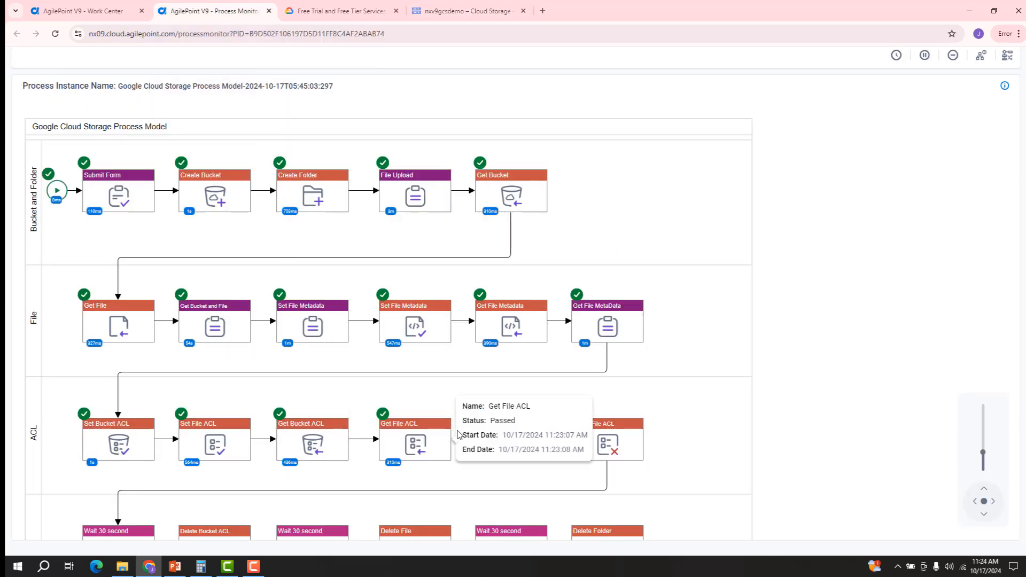
Step: Open the Get Bucket and File ACL task form and scroll through the ACL details it shows
{"action": "mouse_move", "coordinate": [506, 431]}
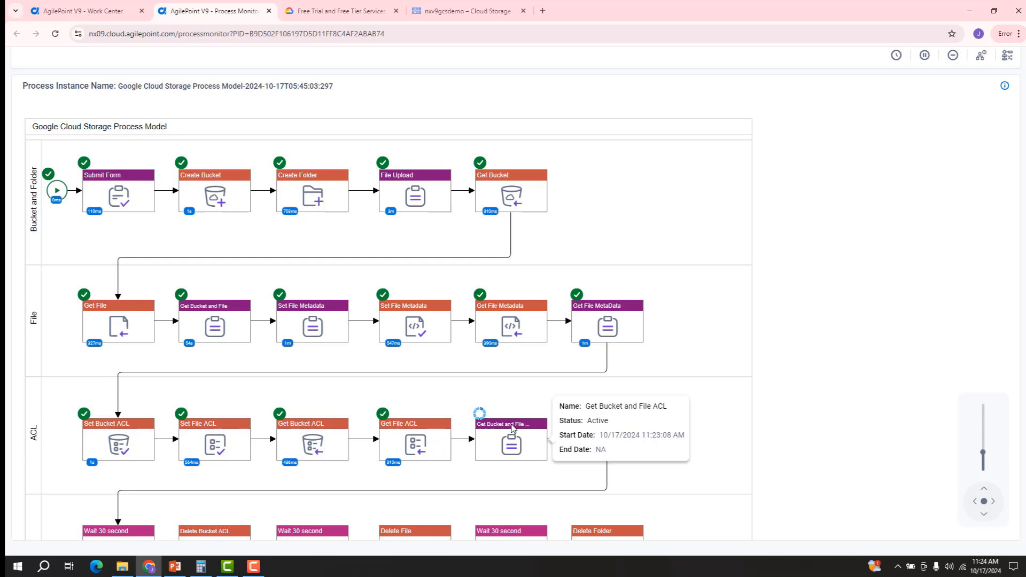
{"action": "left_click", "coordinate": [512, 427]}
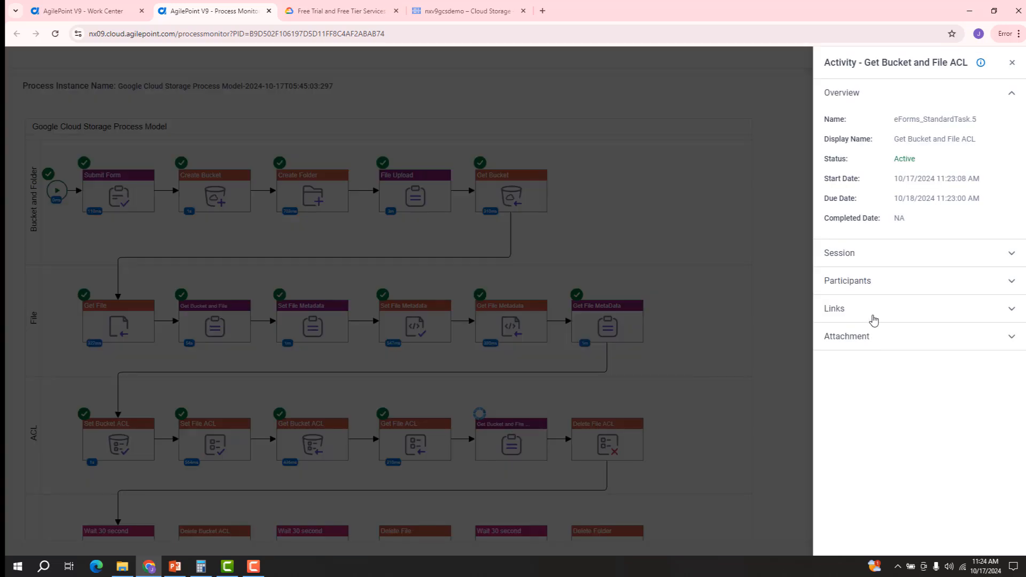
{"action": "left_click", "coordinate": [988, 325]}
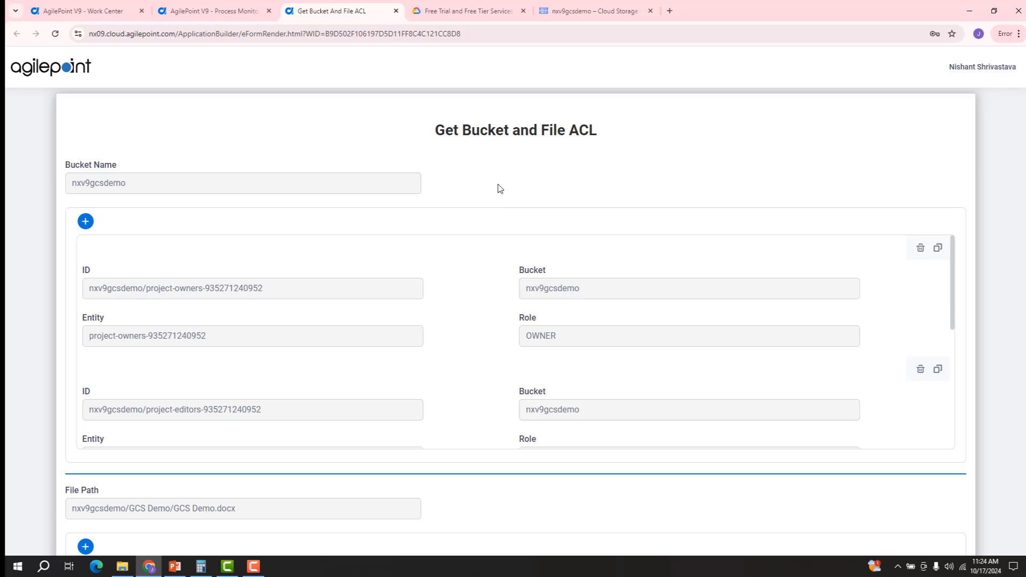
{"action": "scroll", "coordinate": [502, 254], "scroll_direction": "down", "scroll_amount": 1}
{"action": "scroll", "coordinate": [501, 258], "scroll_direction": "down", "scroll_amount": 5}
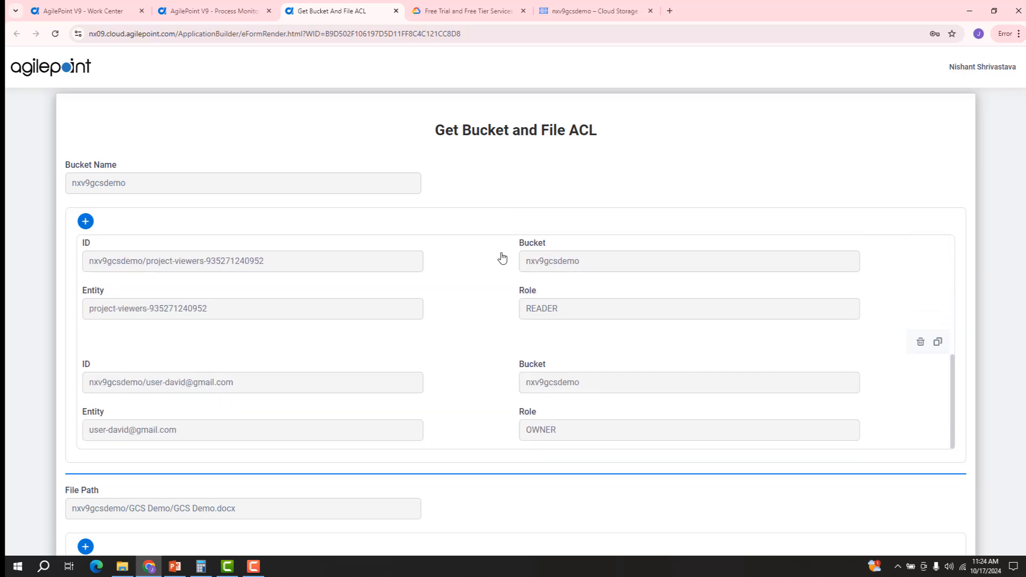
{"action": "scroll", "coordinate": [495, 257], "scroll_direction": "down", "scroll_amount": 4}
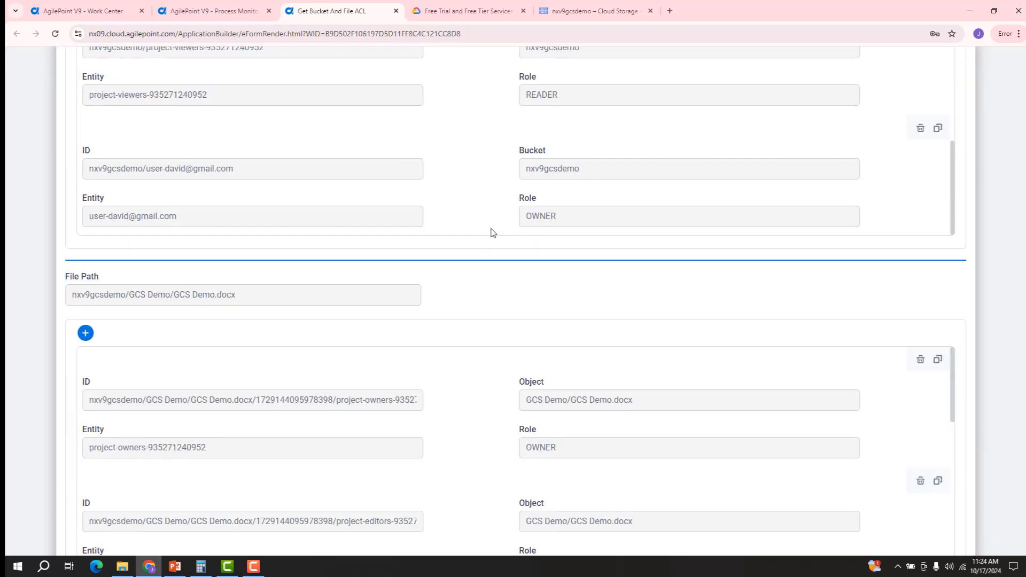
{"action": "scroll", "coordinate": [486, 224], "scroll_direction": "up", "scroll_amount": 5}
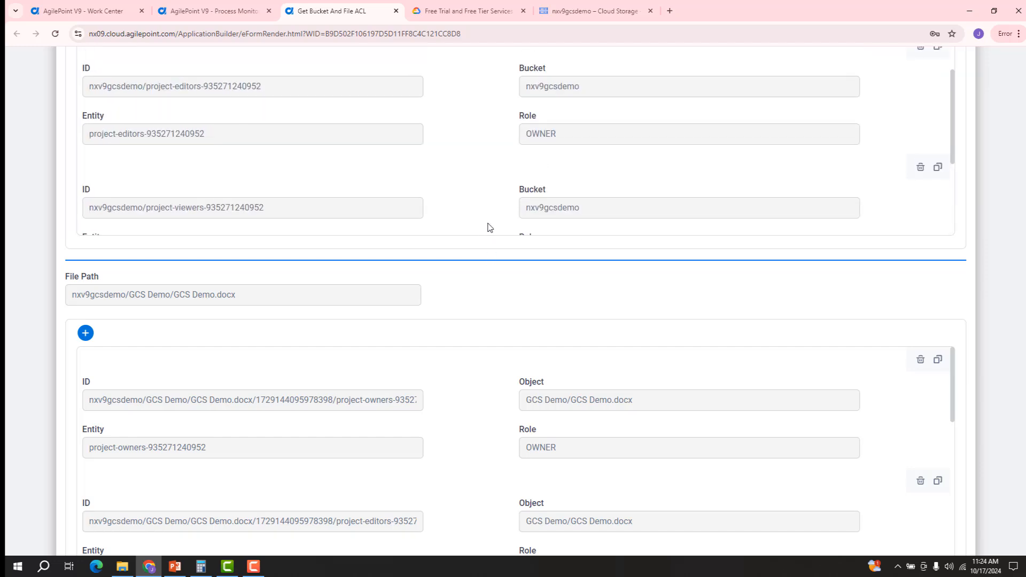
{"action": "scroll", "coordinate": [484, 211], "scroll_direction": "up", "scroll_amount": 3}
{"action": "scroll", "coordinate": [481, 218], "scroll_direction": "down", "scroll_amount": 8}
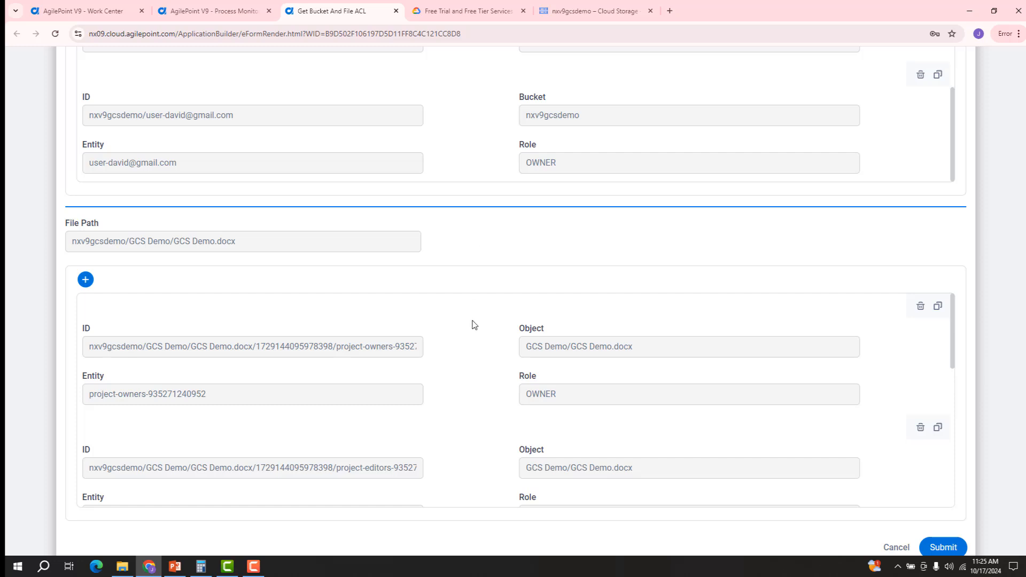
{"action": "scroll", "coordinate": [474, 324], "scroll_direction": "down", "scroll_amount": 1}
{"action": "scroll", "coordinate": [475, 324], "scroll_direction": "down", "scroll_amount": 5}
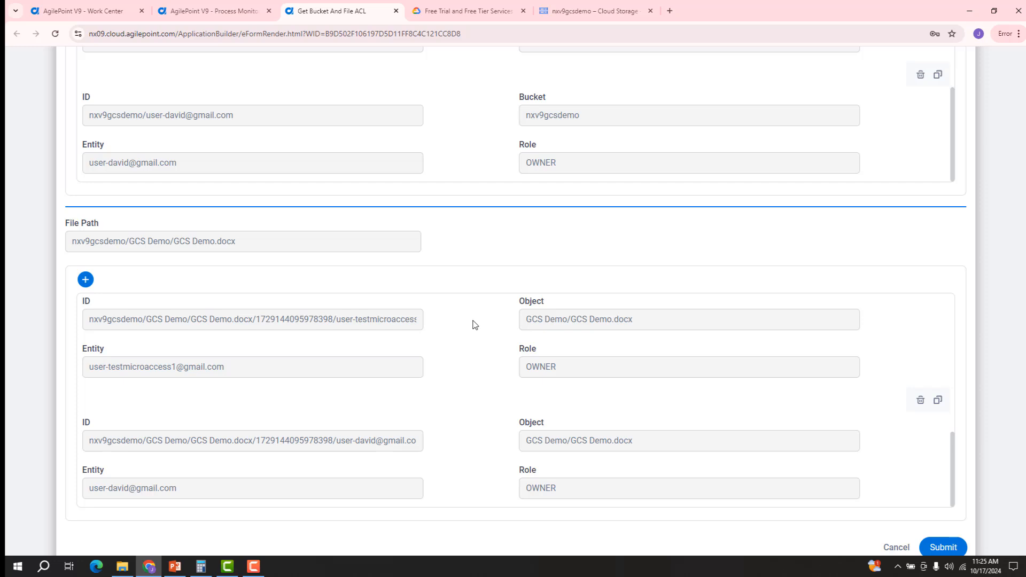
{"action": "scroll", "coordinate": [748, 422], "scroll_direction": "down", "scroll_amount": 1}
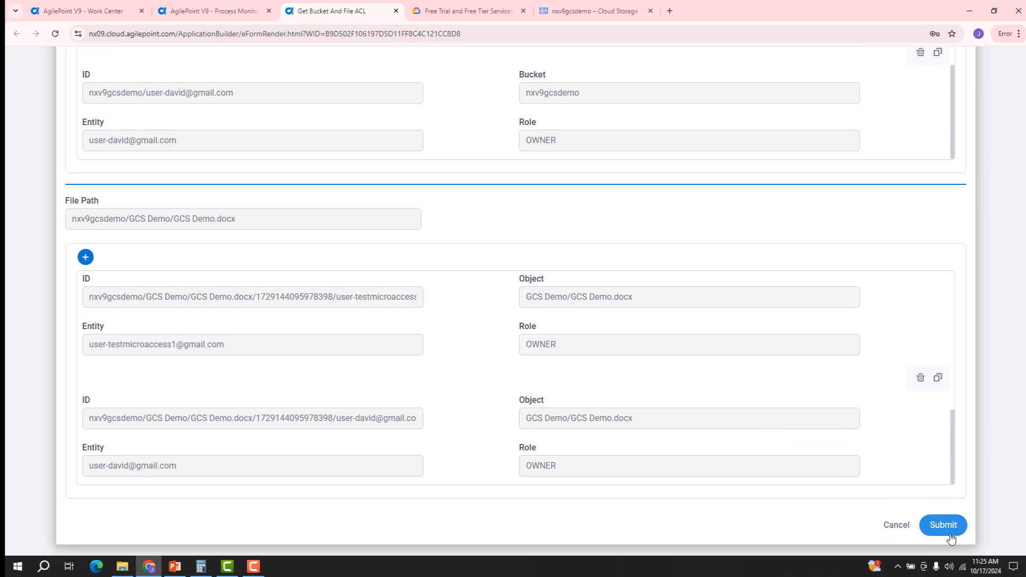
Step: Submit the ACL review form, close the activity panel, and return to nxv9gcsdemo's permissions page
{"action": "left_click", "coordinate": [946, 526]}
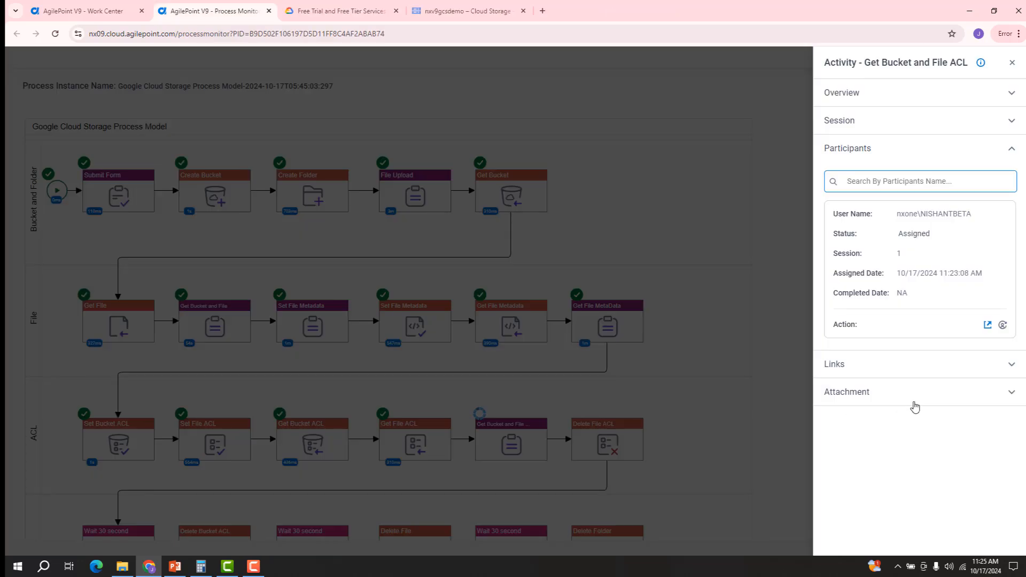
{"action": "left_click", "coordinate": [799, 345]}
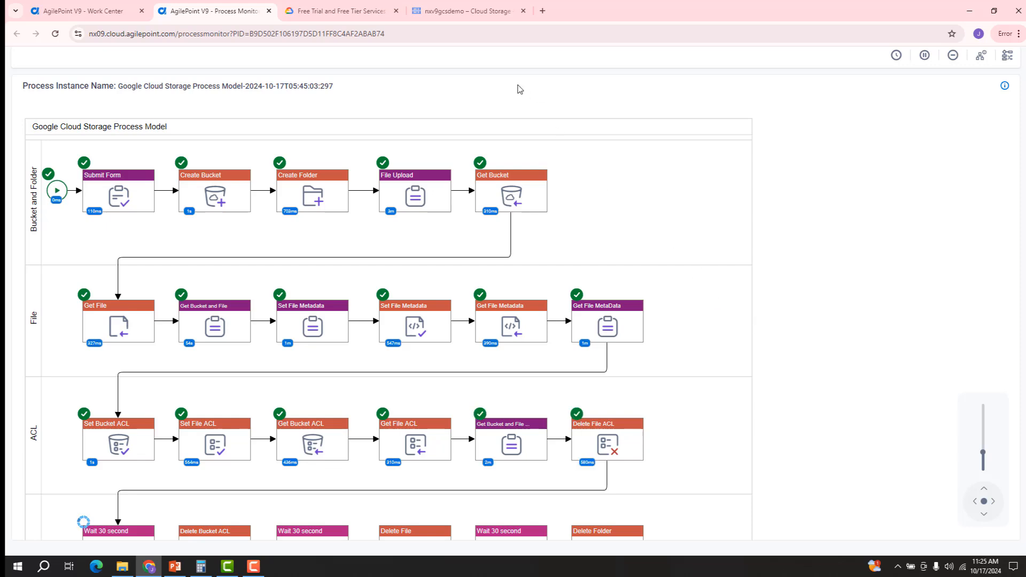
{"action": "left_click", "coordinate": [478, 13]}
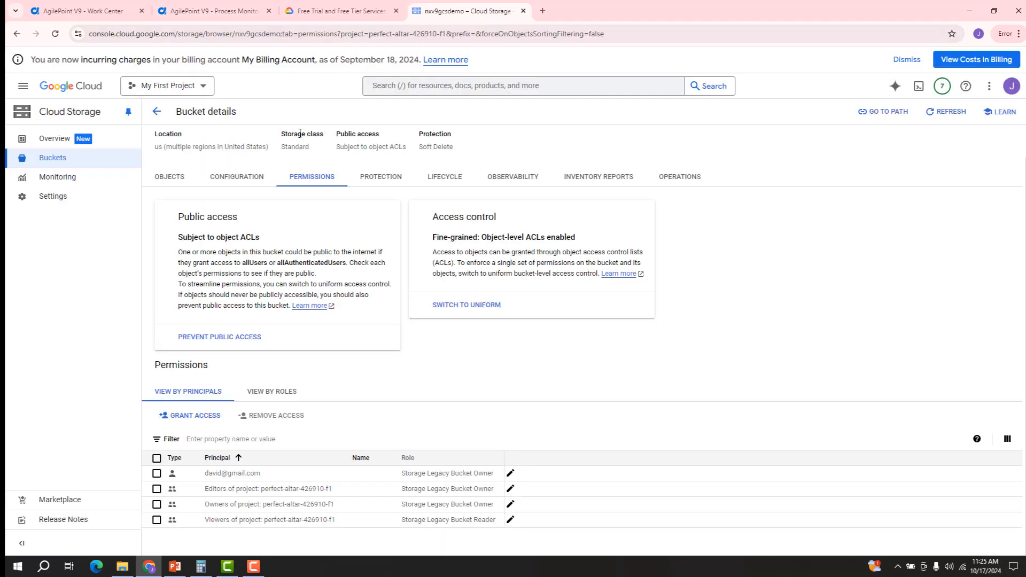
Step: Open GCS Demo.docx under the GCS Demo folder and confirm the user no longer has access
{"action": "left_click", "coordinate": [171, 178]}
{"action": "left_click", "coordinate": [232, 319]}
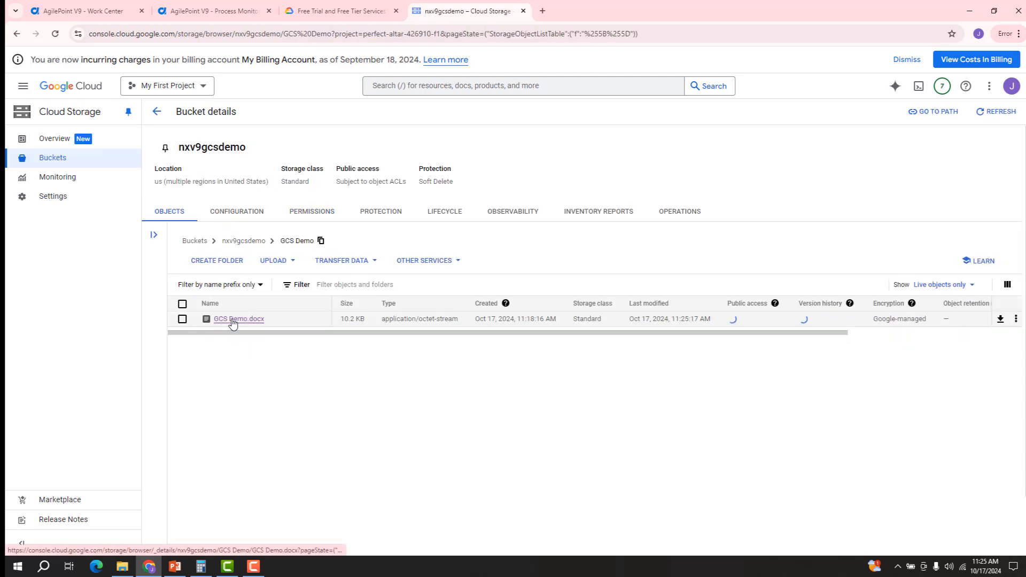
{"action": "left_click", "coordinate": [233, 321]}
{"action": "left_click", "coordinate": [323, 205]}
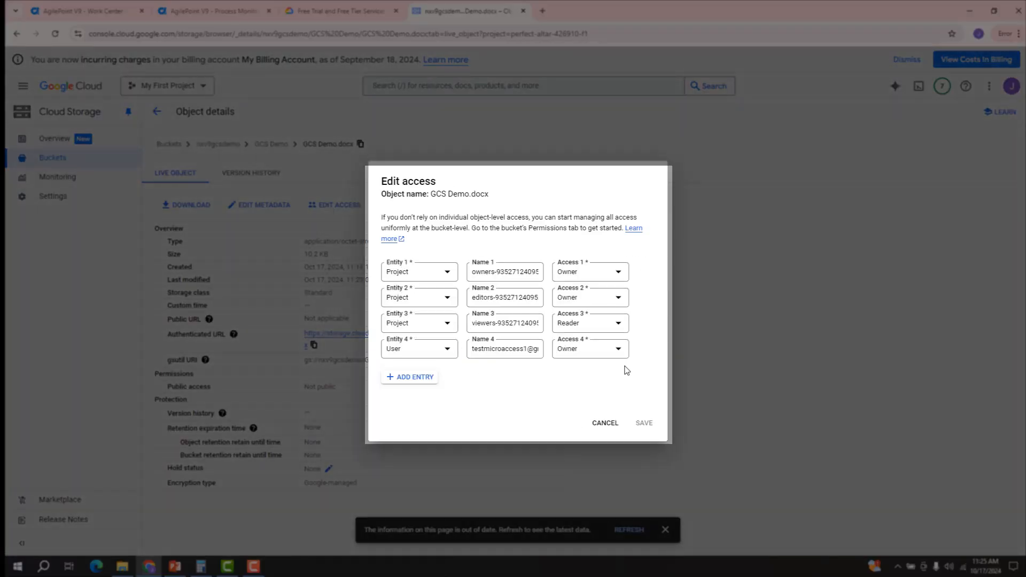
{"action": "left_click", "coordinate": [607, 425]}
Step: Refresh nxv9gcsdemo's Permissions to confirm only project principals remain, then return to the monitor
{"action": "left_click", "coordinate": [238, 13]}
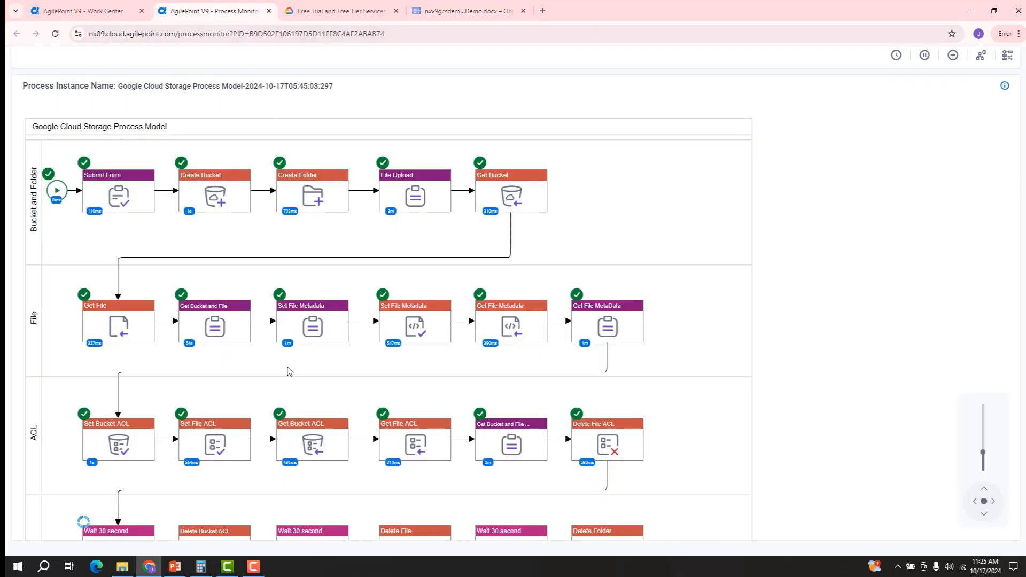
{"action": "scroll", "coordinate": [480, 264], "scroll_direction": "down", "scroll_amount": 3}
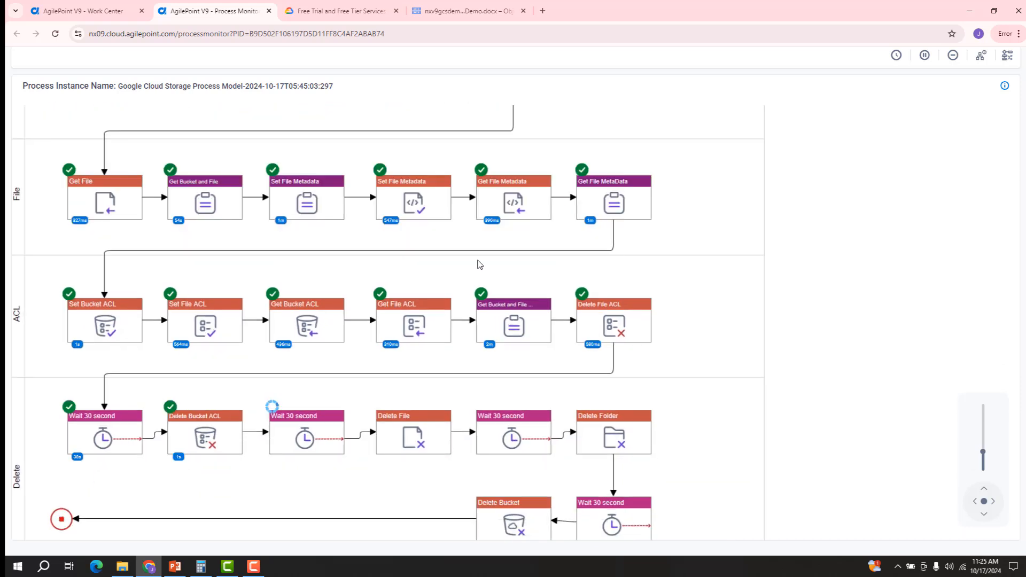
{"action": "left_click", "coordinate": [463, 14]}
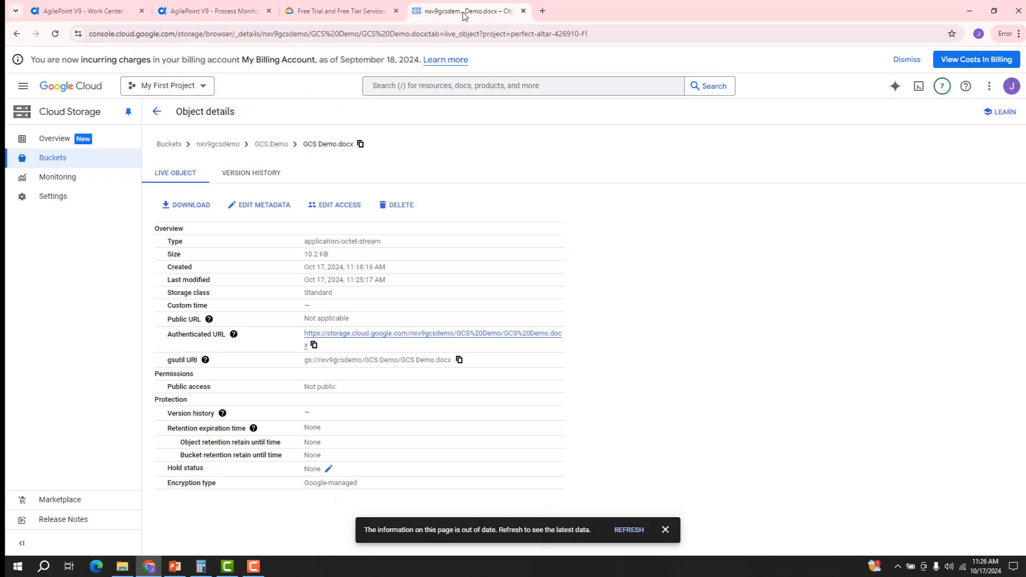
{"action": "left_click", "coordinate": [221, 144]}
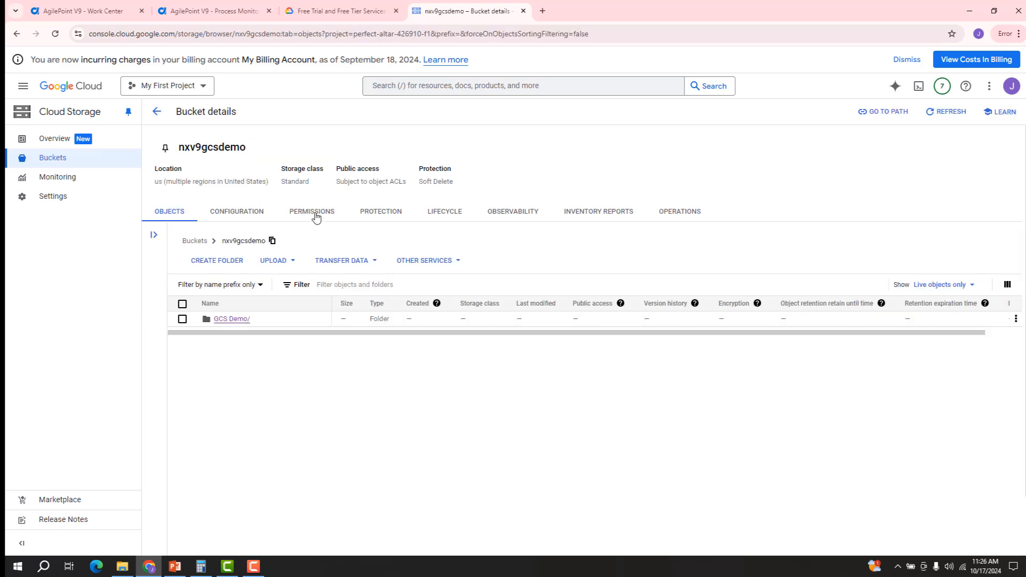
{"action": "left_click", "coordinate": [316, 217]}
{"action": "scroll", "coordinate": [460, 375], "scroll_direction": "down", "scroll_amount": 1}
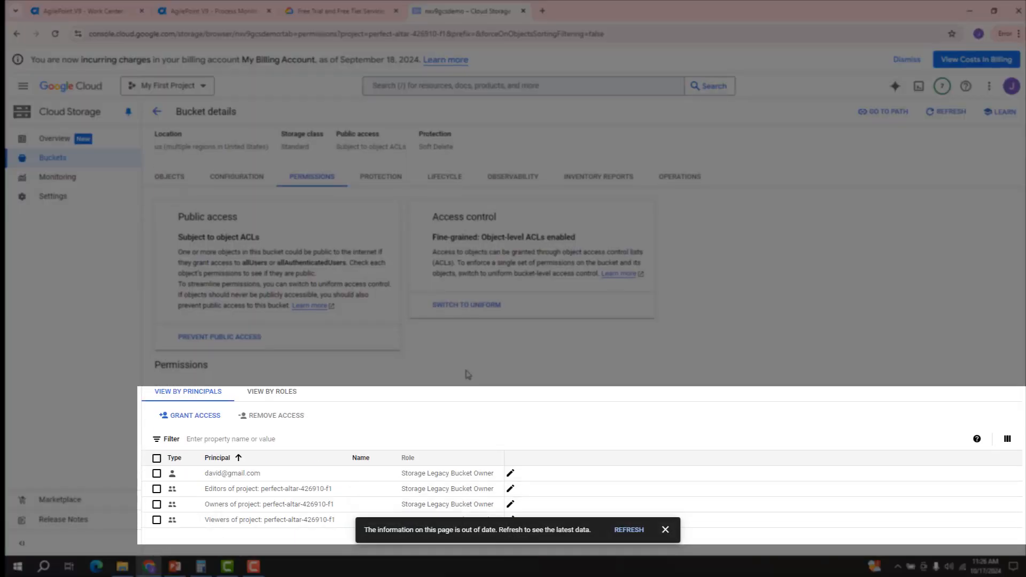
{"action": "left_click", "coordinate": [627, 530]}
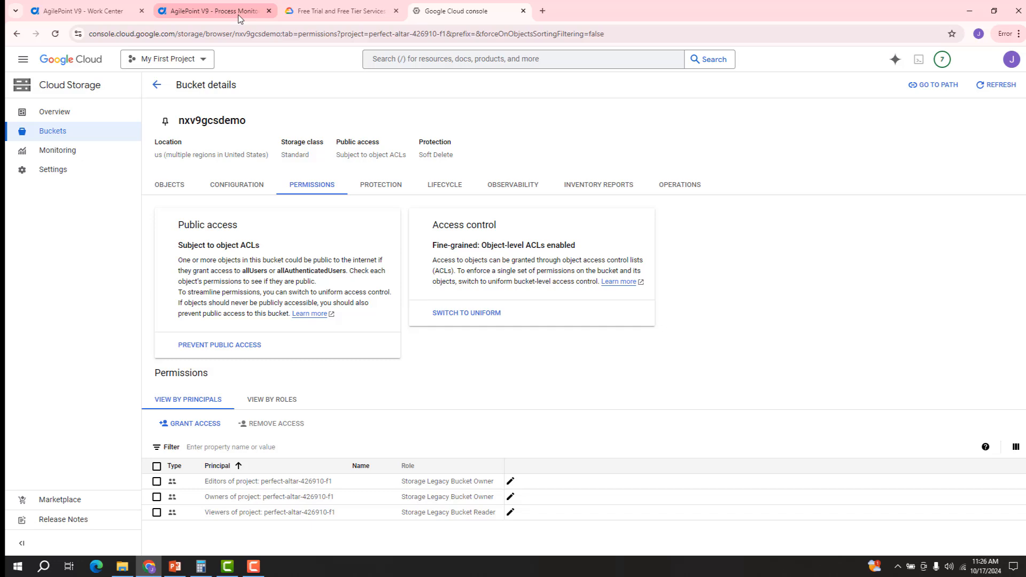
{"action": "left_click", "coordinate": [239, 20]}
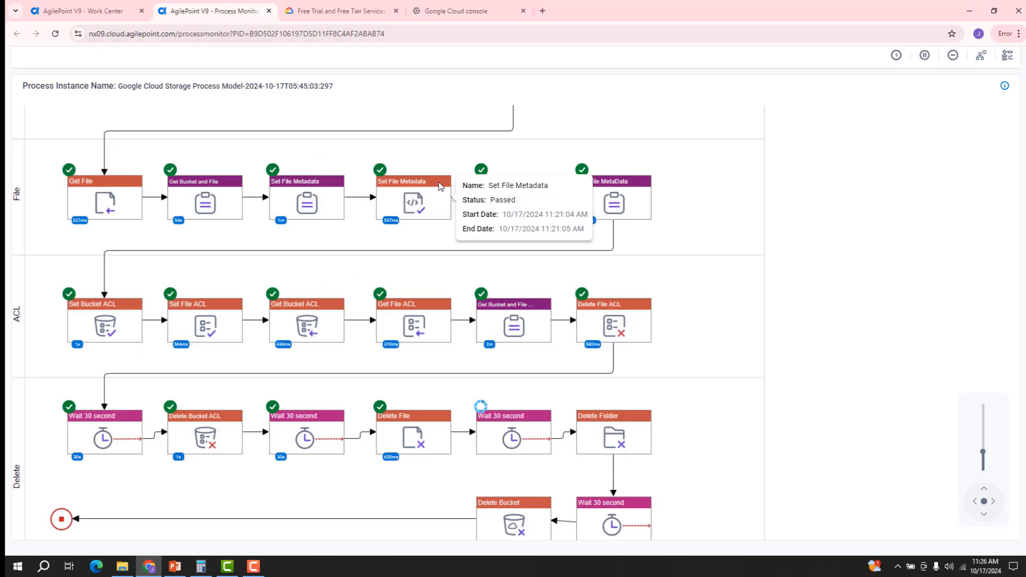
Step: List nxv9gcsdemo's objects and open the GCS Demo folder to confirm it is empty, checking the monitor's progress
{"action": "left_click", "coordinate": [461, 11]}
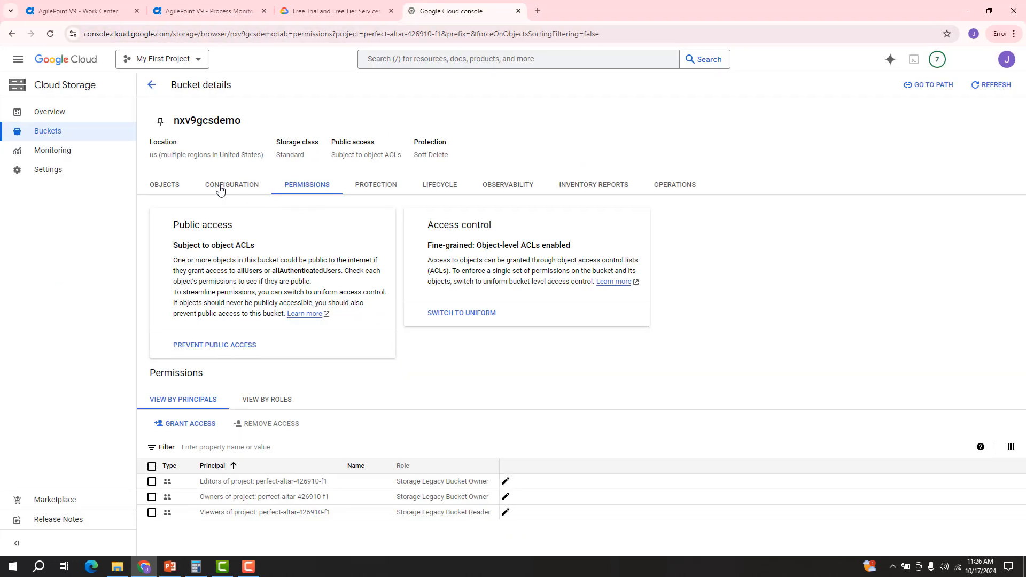
{"action": "left_click", "coordinate": [169, 187]}
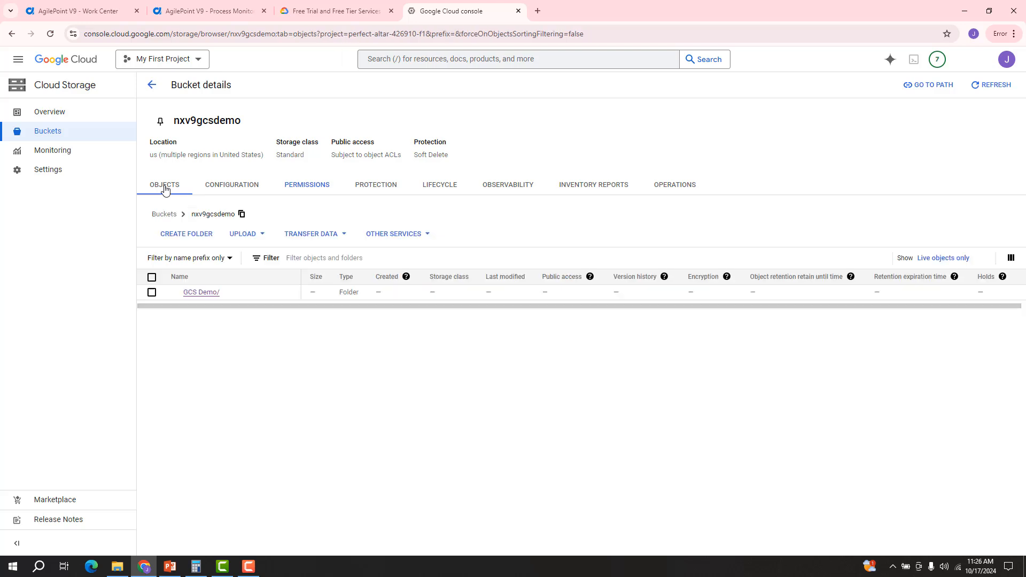
{"action": "left_click", "coordinate": [232, 295]}
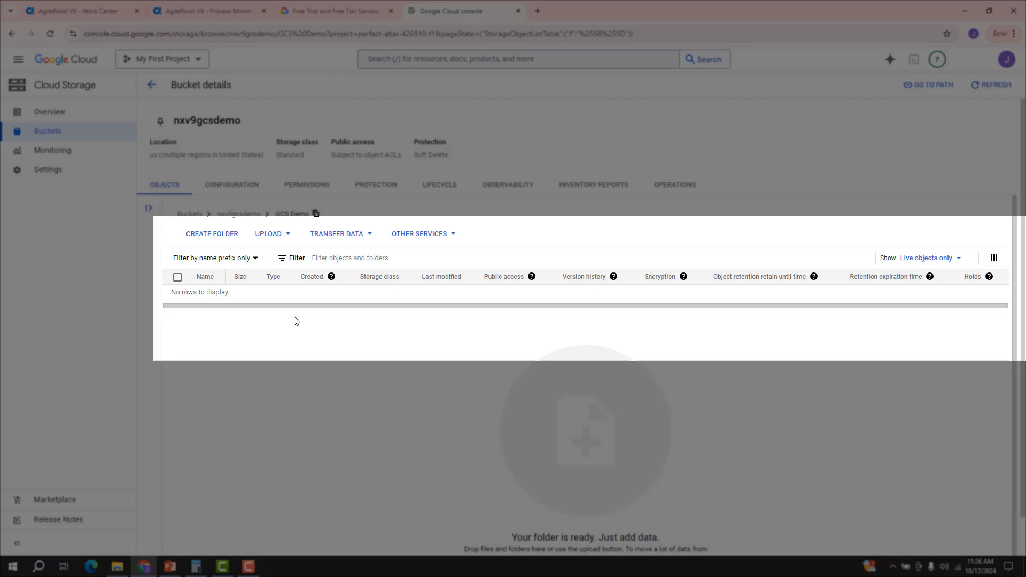
{"action": "scroll", "coordinate": [295, 324], "scroll_direction": "down", "scroll_amount": 1}
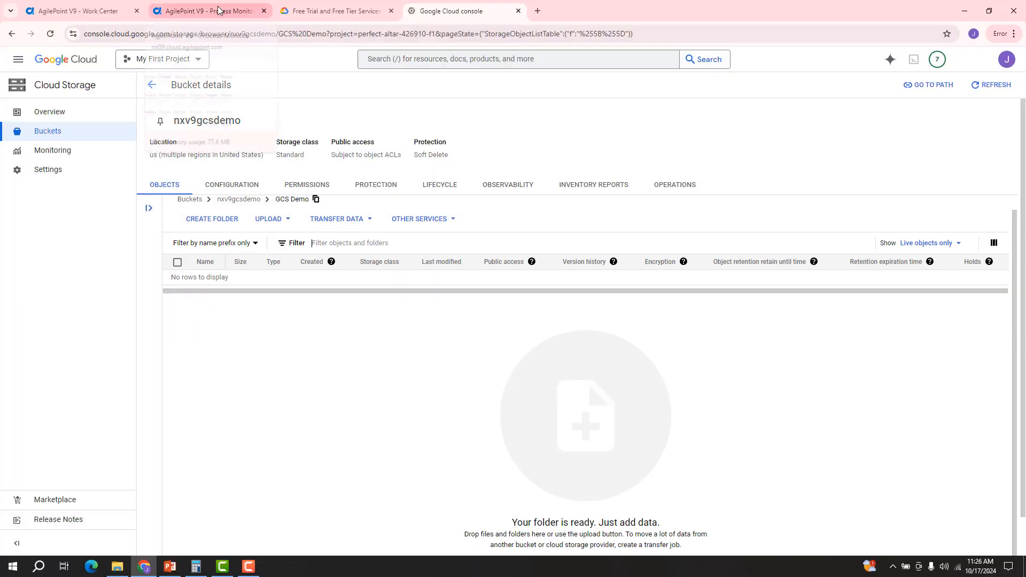
{"action": "left_click", "coordinate": [217, 10]}
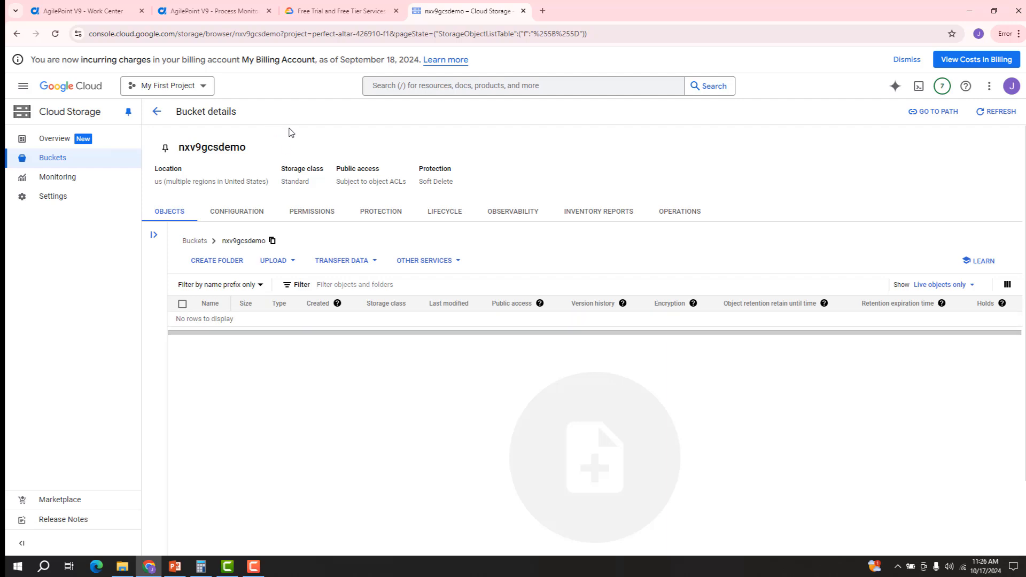
{"action": "left_click", "coordinate": [230, 13]}
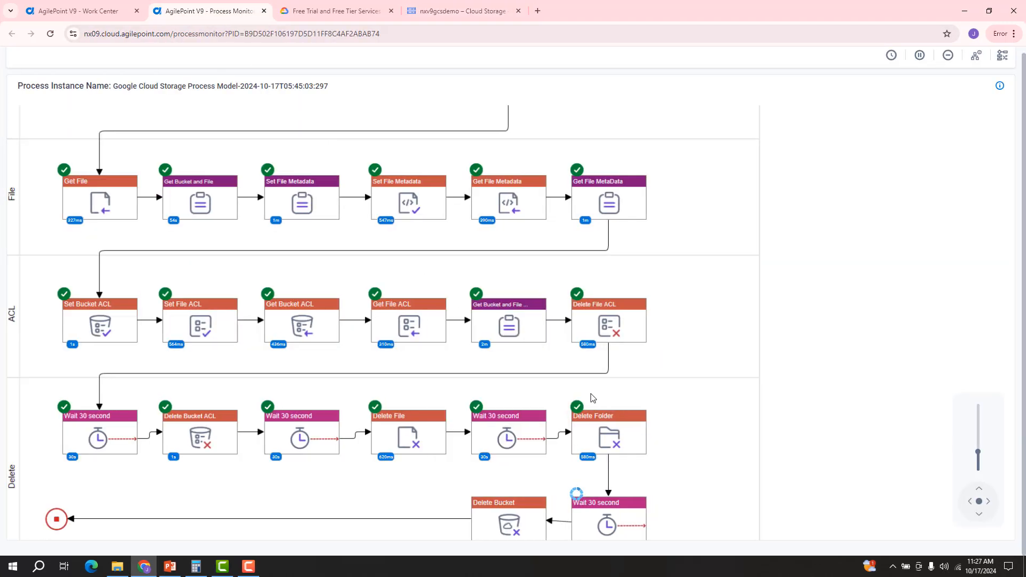
Step: After the process finishes, refresh the Buckets list to show only testapv8 and m-oct14
{"action": "left_click", "coordinate": [462, 13]}
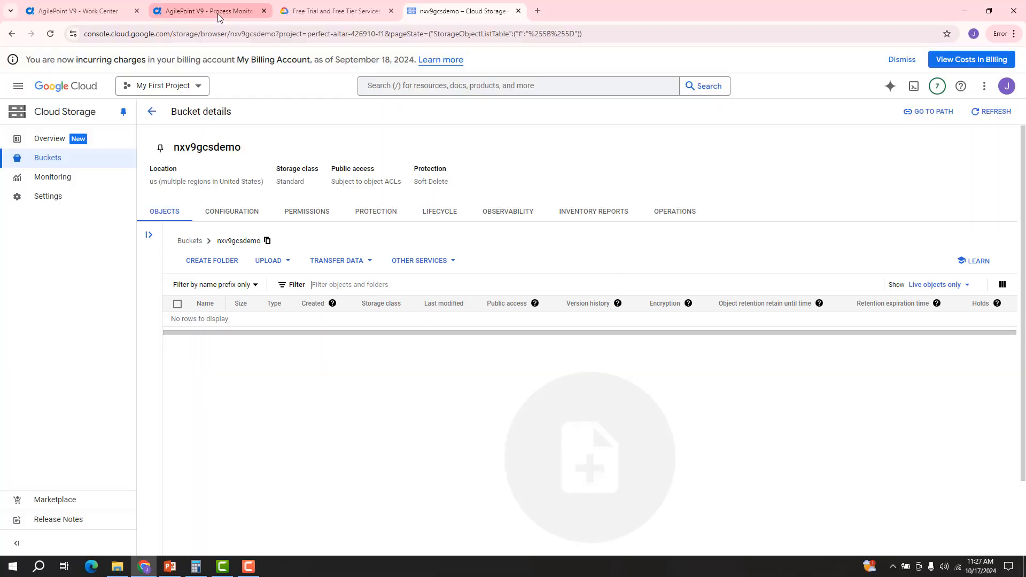
{"action": "left_click", "coordinate": [217, 14]}
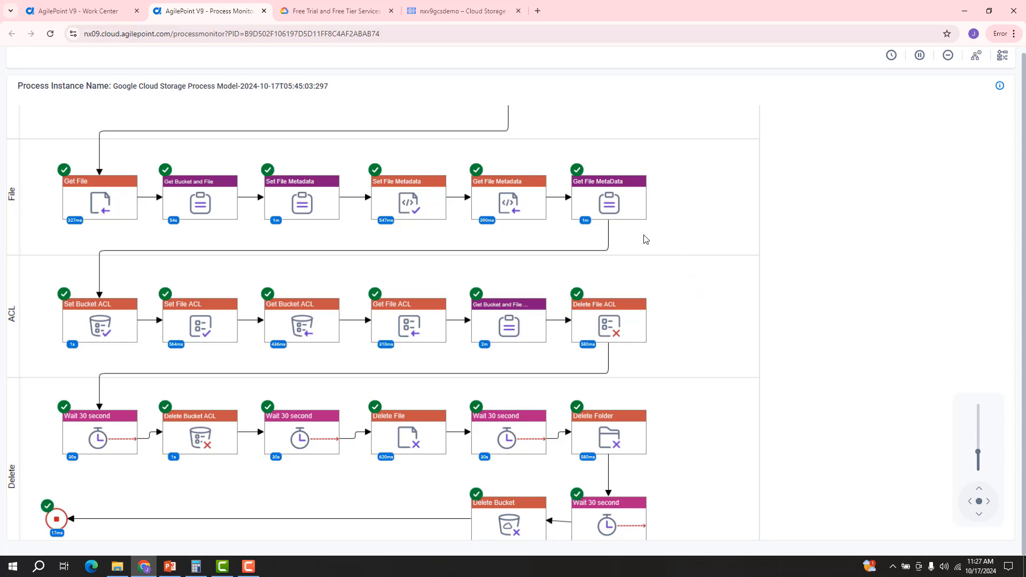
{"action": "left_click", "coordinate": [457, 13]}
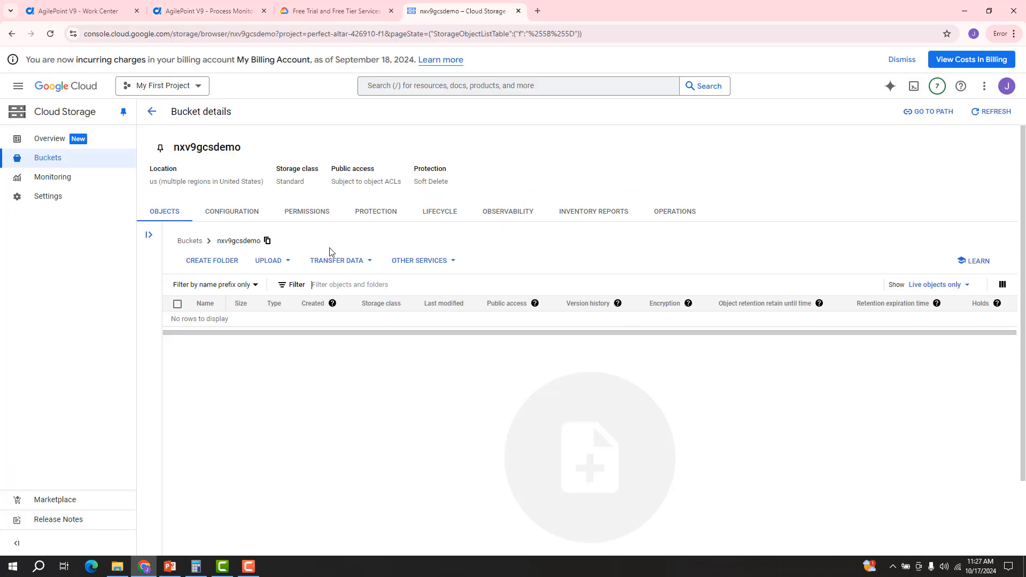
{"action": "left_click", "coordinate": [154, 113]}
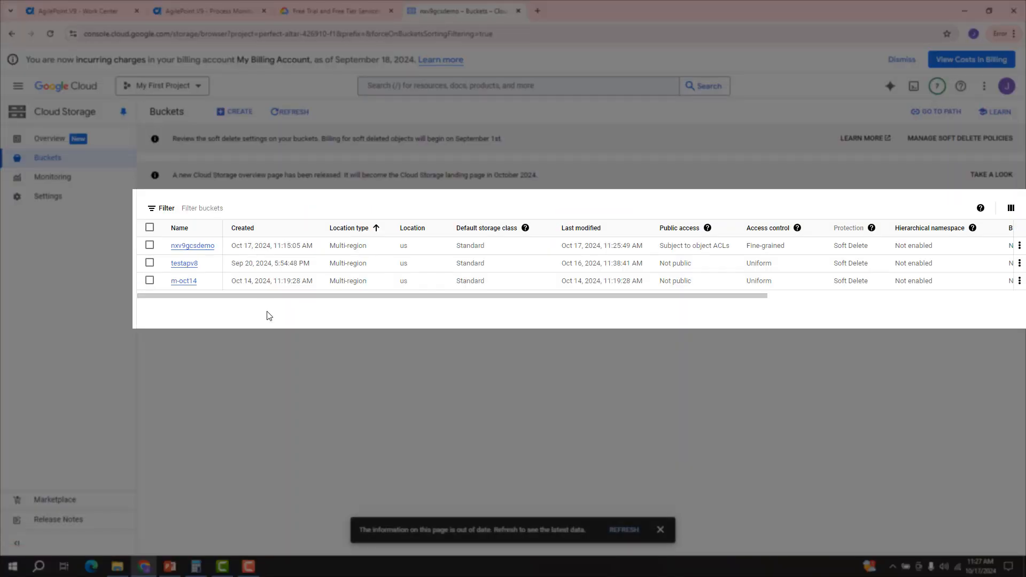
{"action": "left_click", "coordinate": [633, 531]}
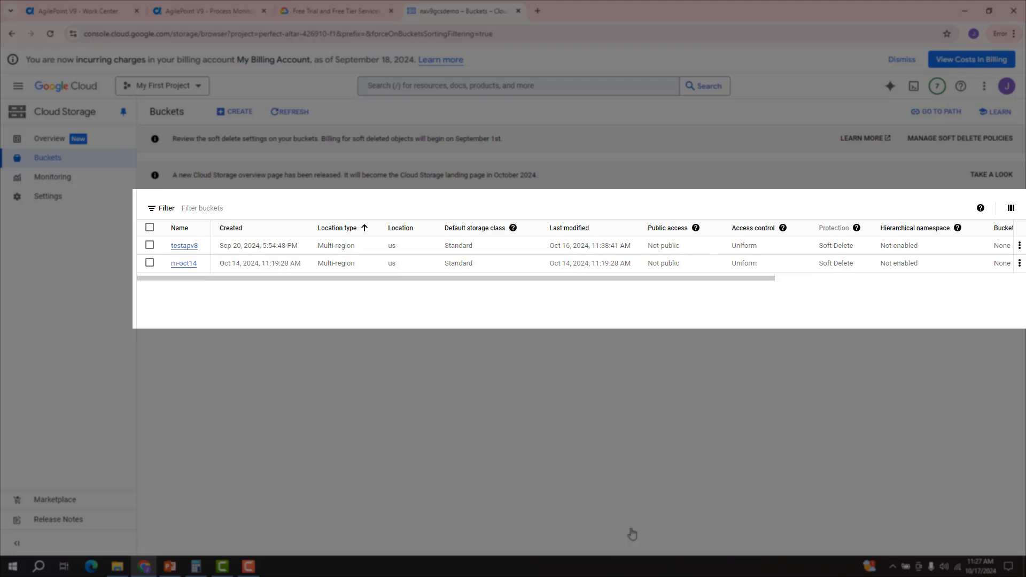